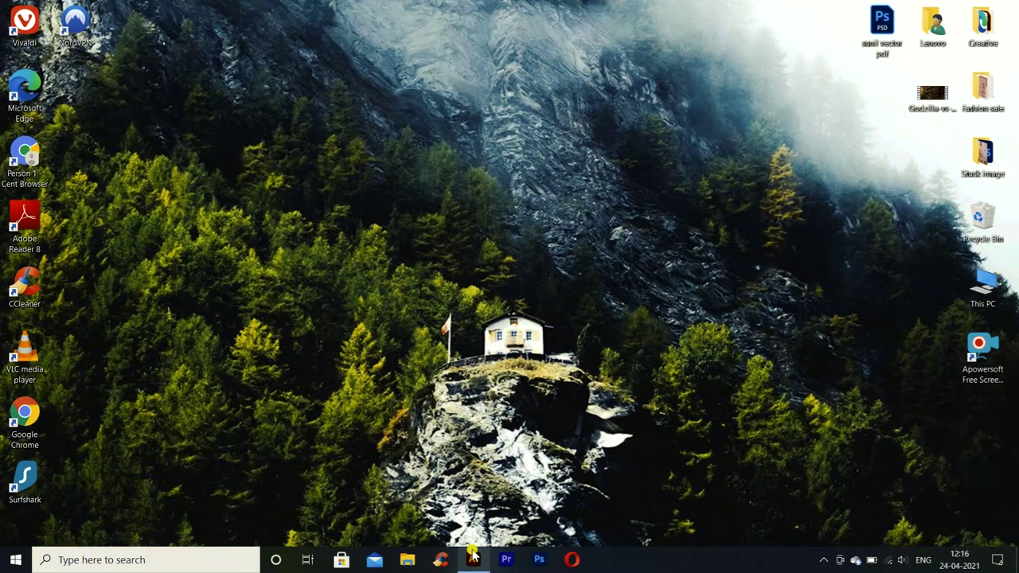
Step: Switch to Illustrator to show the NAF new.ai document with its blank artboard
{"action": "left_click", "coordinate": [472, 557]}
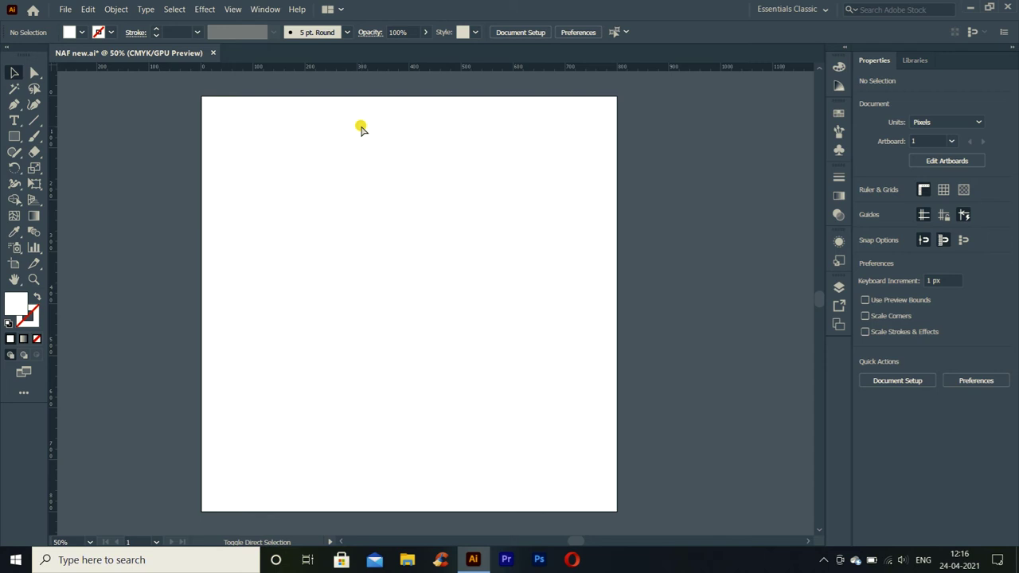
Step: Place the sketch photo IMG20210424111734.jpg from Downloads onto the artboard
{"action": "key", "text": "ctrl+shift+p"}
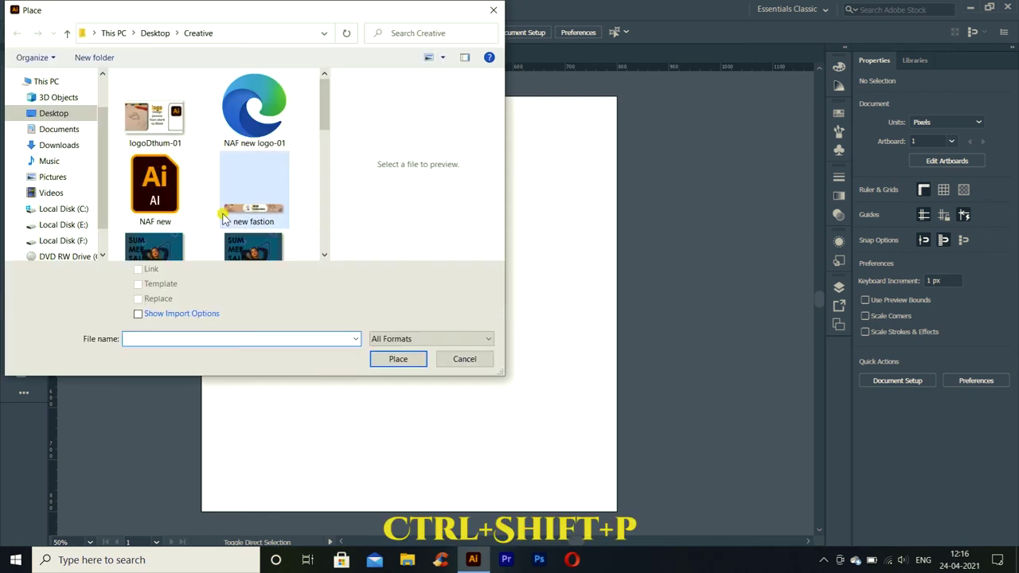
{"action": "scroll", "coordinate": [200, 154], "scroll_direction": "down", "scroll_amount": 1}
{"action": "scroll", "coordinate": [200, 154], "scroll_direction": "down", "scroll_amount": 1}
{"action": "scroll", "coordinate": [201, 154], "scroll_direction": "down", "scroll_amount": 1}
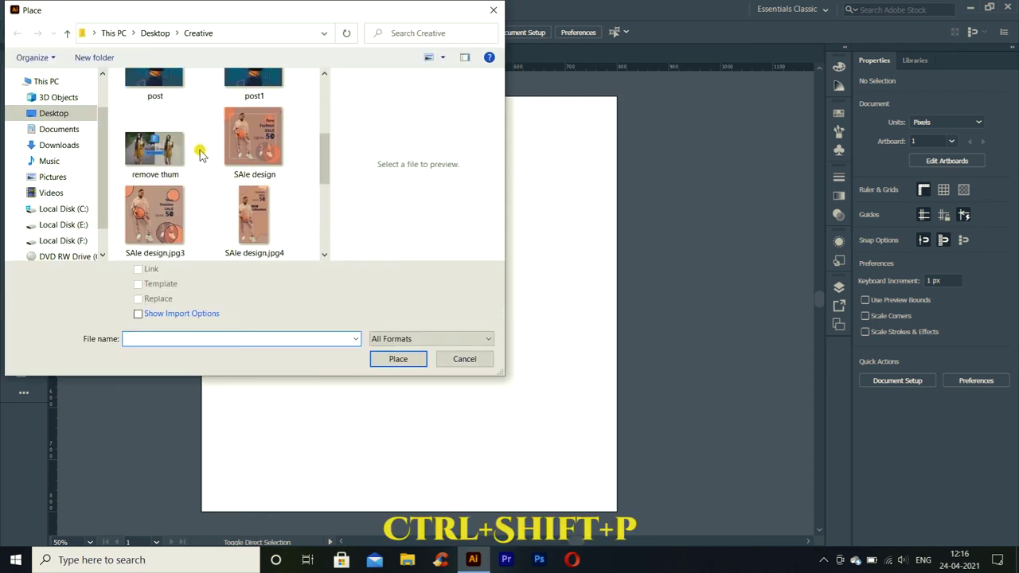
{"action": "left_click", "coordinate": [53, 145]}
{"action": "left_click", "coordinate": [210, 116]}
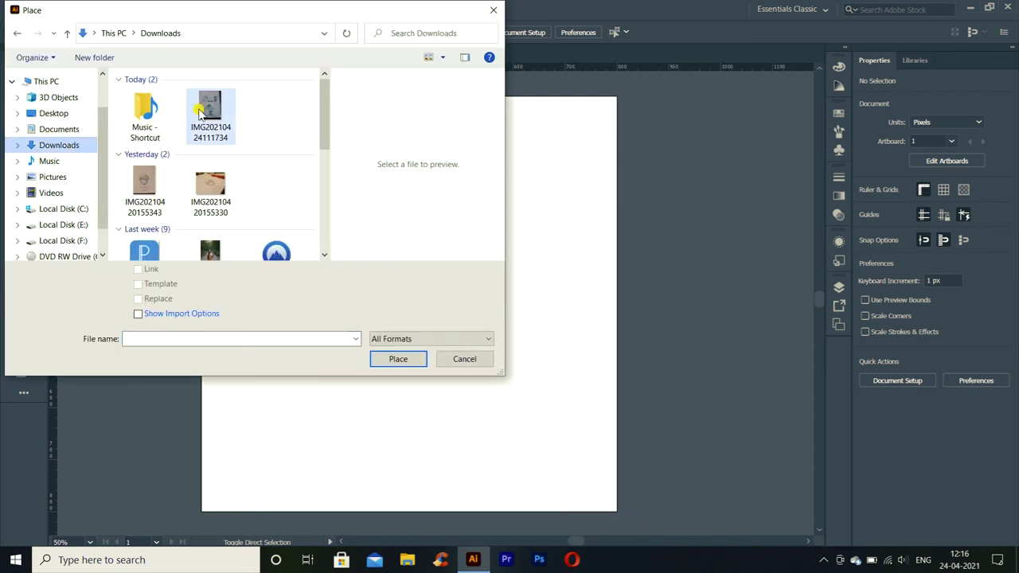
{"action": "left_click", "coordinate": [398, 359]}
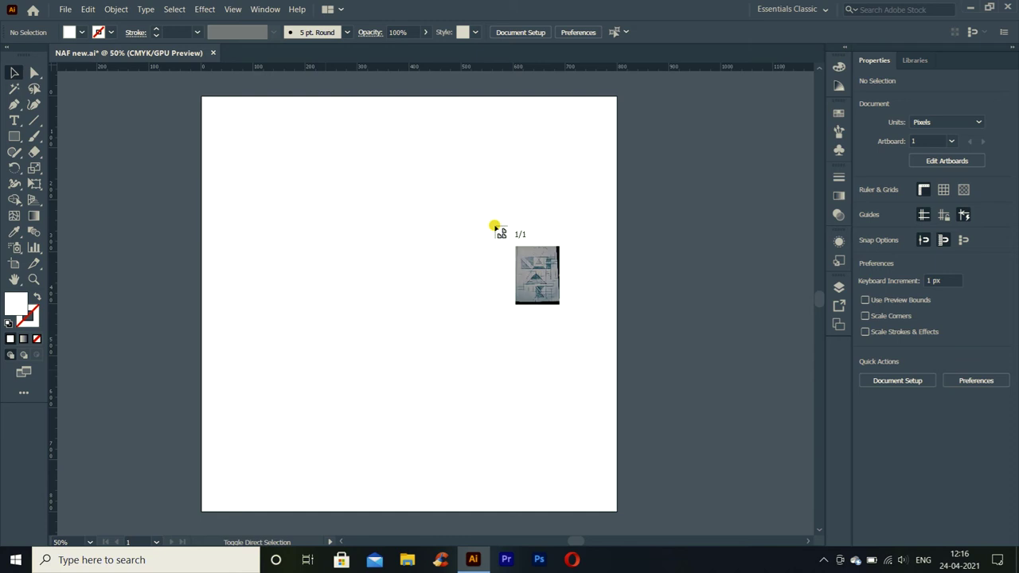
{"action": "left_click", "coordinate": [375, 260]}
Step: Move the sketch photo over the artboard and scale it down to 1299 × 1732 px
{"action": "left_click_drag", "start_coordinate": [684, 402], "coordinate": [425, 289]}
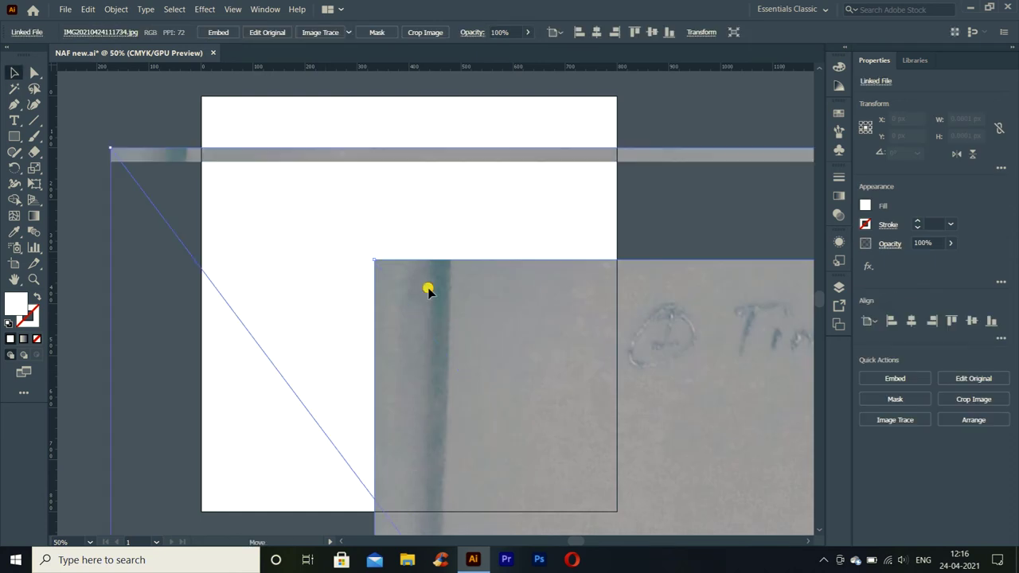
{"action": "scroll", "coordinate": [428, 290], "scroll_direction": "down", "scroll_amount": 2}
{"action": "scroll", "coordinate": [427, 290], "scroll_direction": "down", "scroll_amount": 2}
{"action": "scroll", "coordinate": [428, 289], "scroll_direction": "down", "scroll_amount": 1}
{"action": "scroll", "coordinate": [499, 357], "scroll_direction": "down", "scroll_amount": 1}
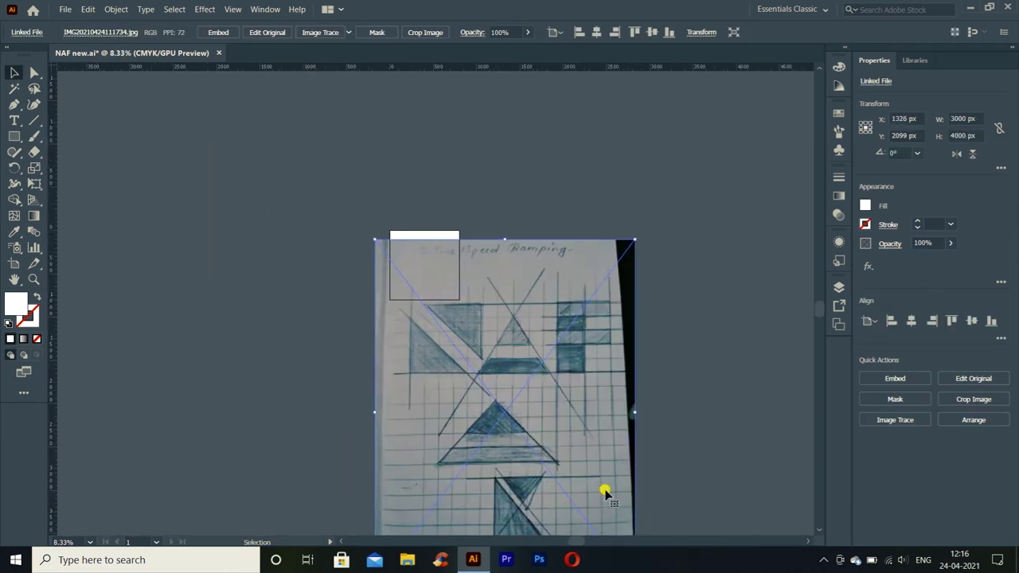
{"action": "left_click_drag", "start_coordinate": [631, 410], "coordinate": [486, 414]}
{"action": "left_click_drag", "start_coordinate": [453, 312], "coordinate": [437, 257]}
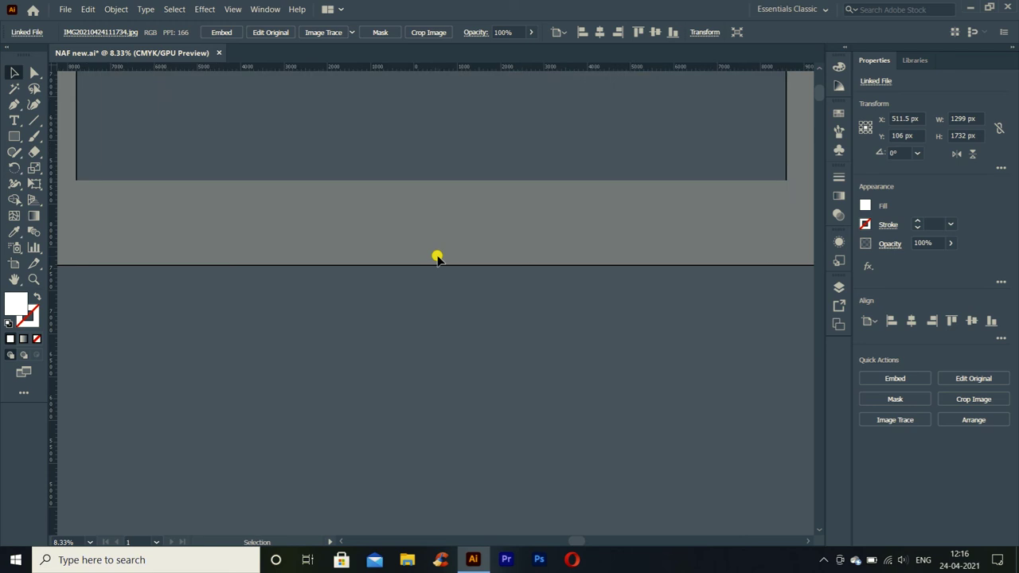
{"action": "scroll", "coordinate": [438, 254], "scroll_direction": "up", "scroll_amount": 2}
{"action": "scroll", "coordinate": [462, 239], "scroll_direction": "up", "scroll_amount": 2}
{"action": "scroll", "coordinate": [515, 360], "scroll_direction": "up", "scroll_amount": 1}
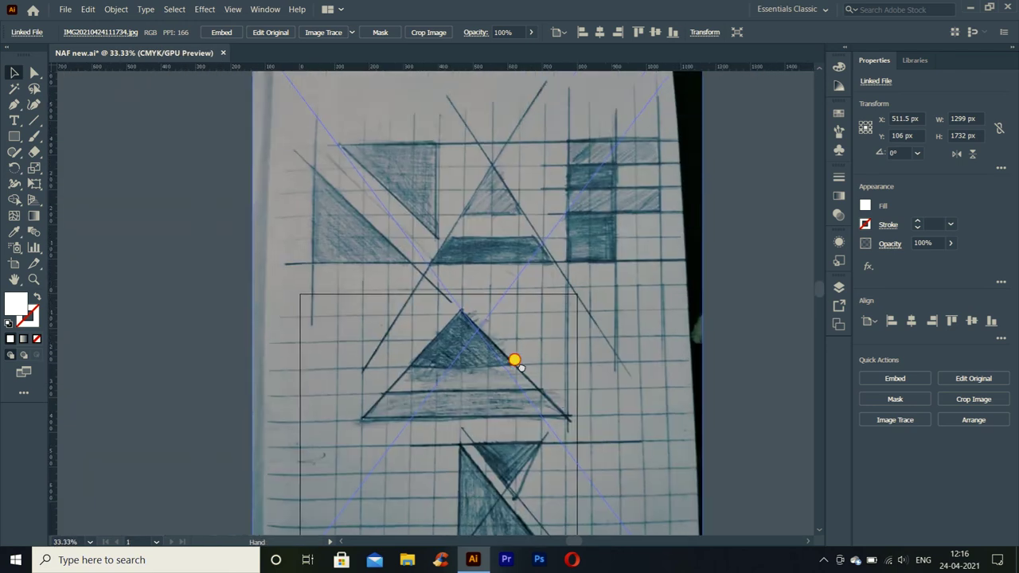
{"action": "left_click_drag", "start_coordinate": [515, 359], "coordinate": [499, 326]}
{"action": "scroll", "coordinate": [498, 325], "scroll_direction": "down", "scroll_amount": 1}
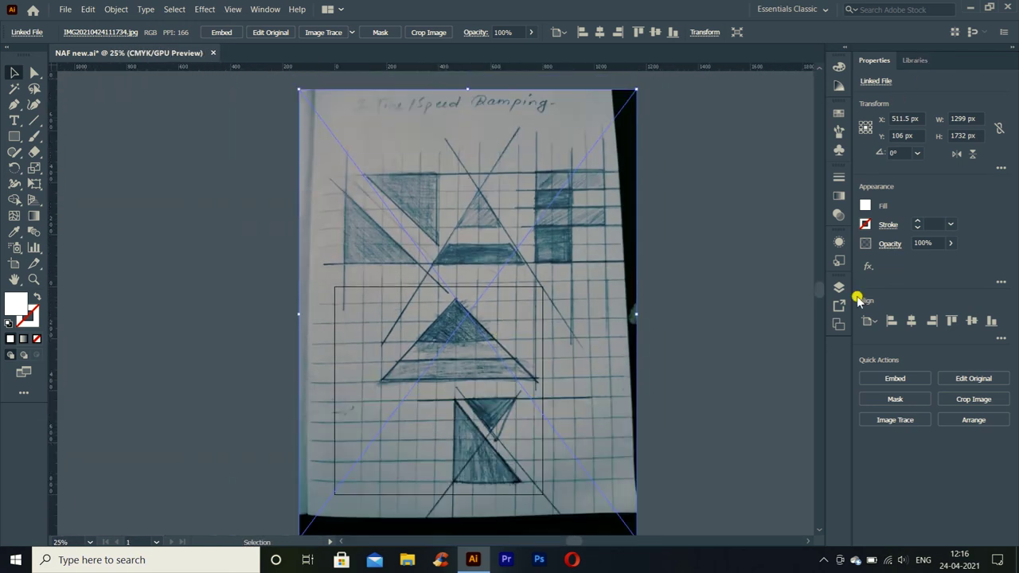
Step: Lock the sketch photo in Layer 1 and add an empty Layer 2 above it
{"action": "left_click", "coordinate": [839, 287]}
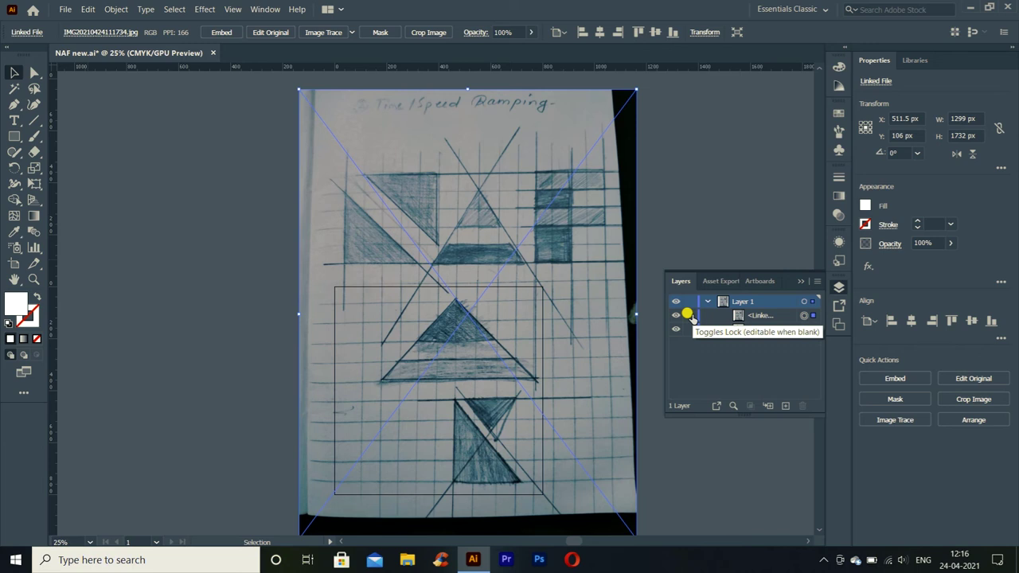
{"action": "left_click", "coordinate": [692, 315]}
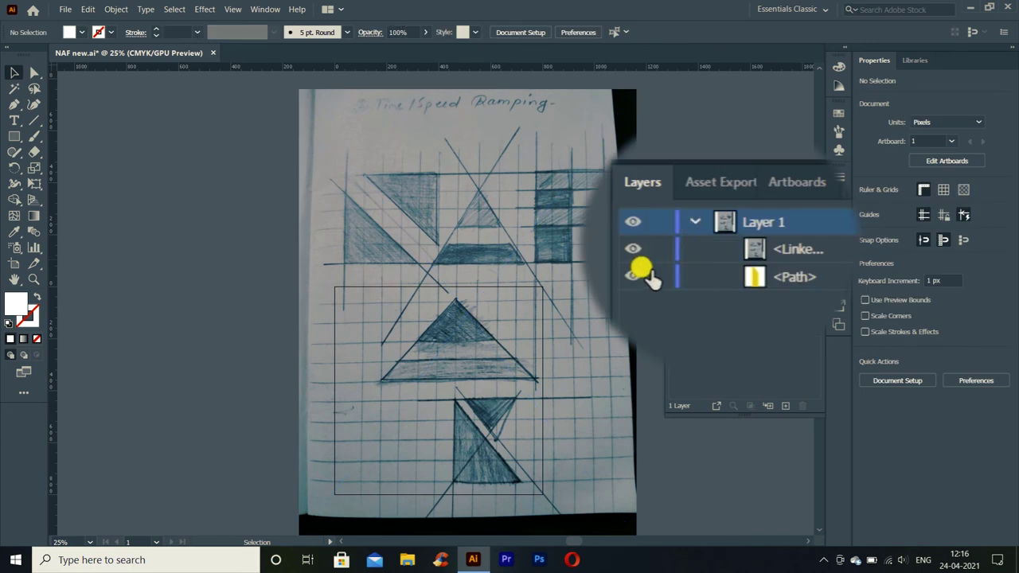
{"action": "left_click", "coordinate": [690, 315]}
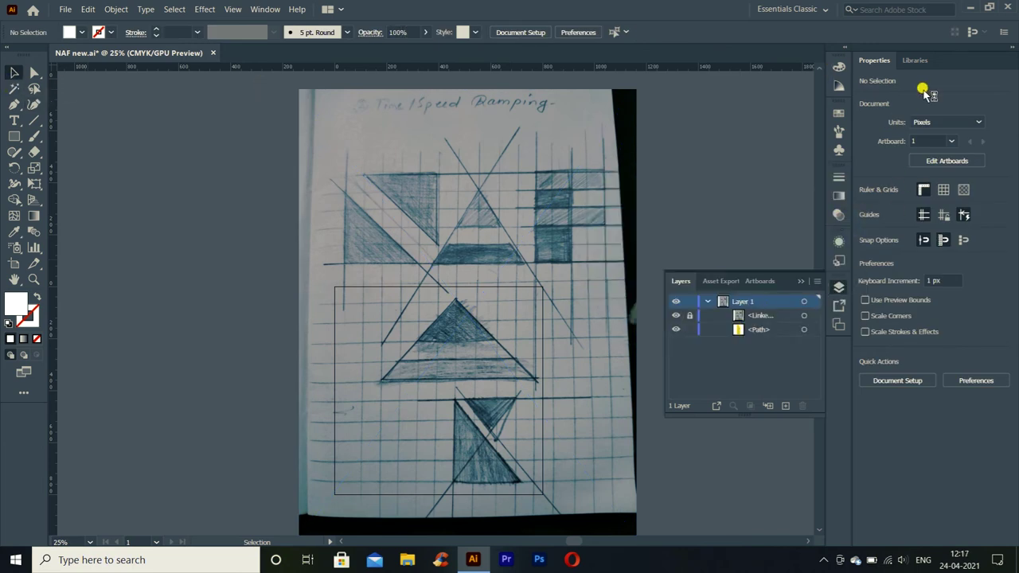
{"action": "left_click", "coordinate": [14, 136]}
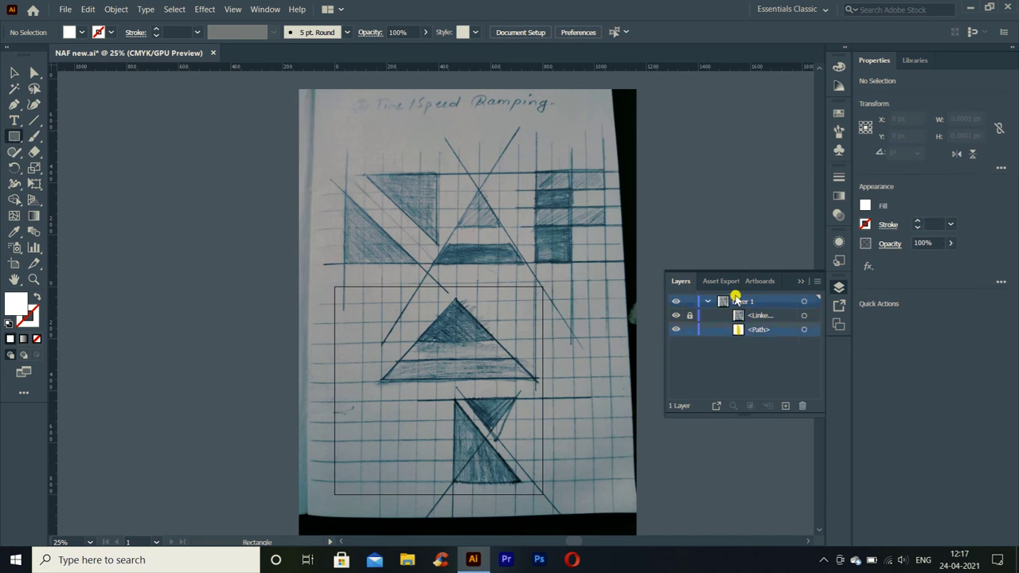
{"action": "left_click", "coordinate": [785, 406]}
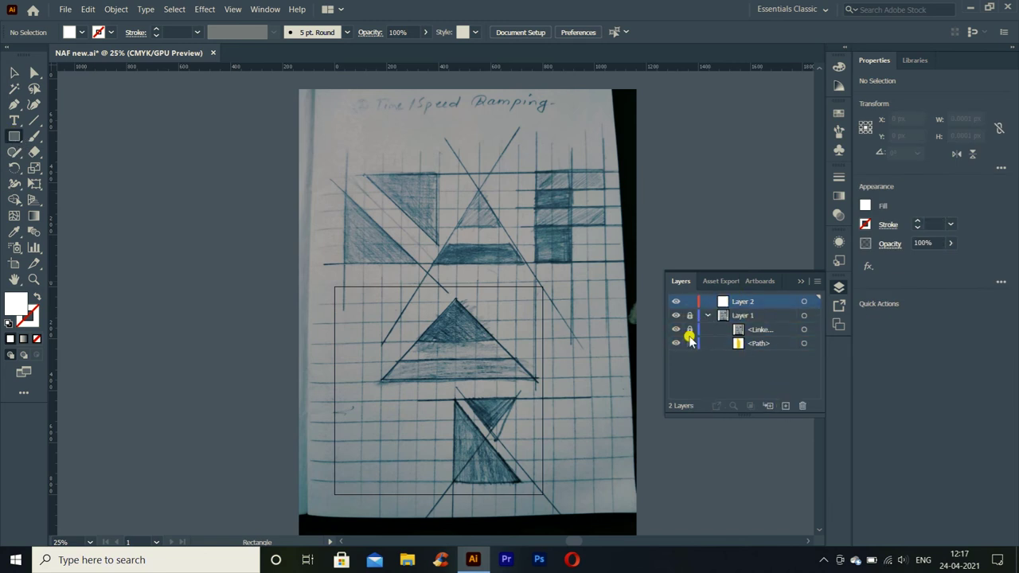
{"action": "left_click", "coordinate": [804, 285]}
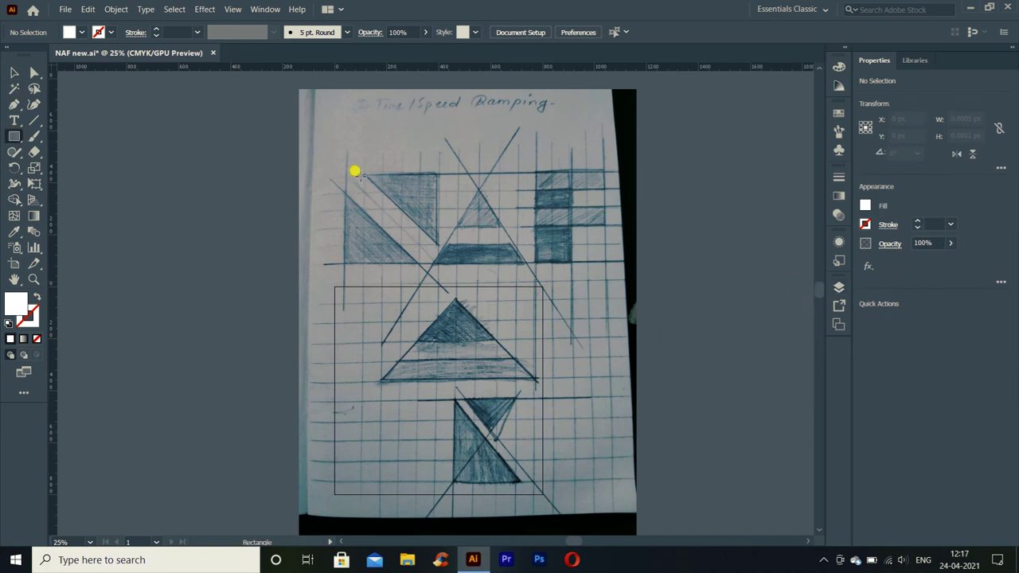
Step: Draw a rectangle over the sketch's upper-left block and set its width to 333 px
{"action": "left_click_drag", "start_coordinate": [340, 225], "coordinate": [437, 260]}
{"action": "key", "text": "v"}
{"action": "left_click_drag", "start_coordinate": [391, 187], "coordinate": [386, 170]}
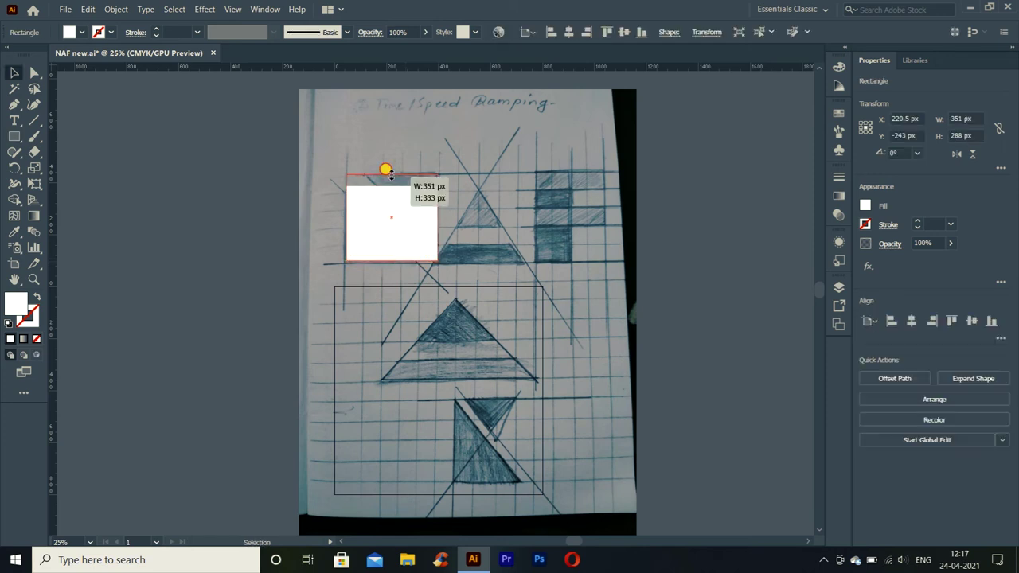
{"action": "key", "text": "ctrl+z"}
{"action": "key", "text": "ctrl+z"}
{"action": "key", "text": "m"}
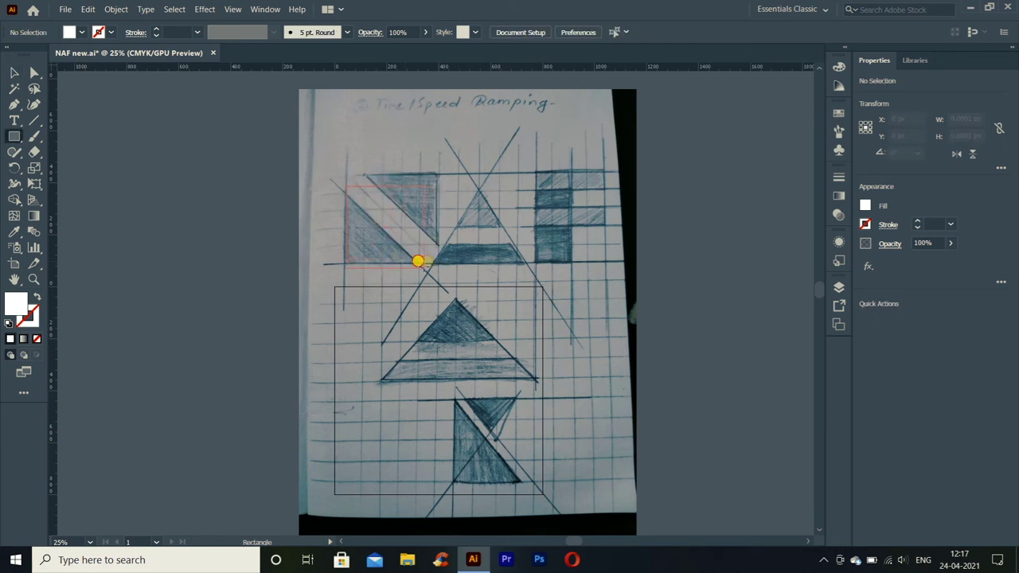
{"action": "left_click_drag", "start_coordinate": [431, 255], "coordinate": [437, 260]}
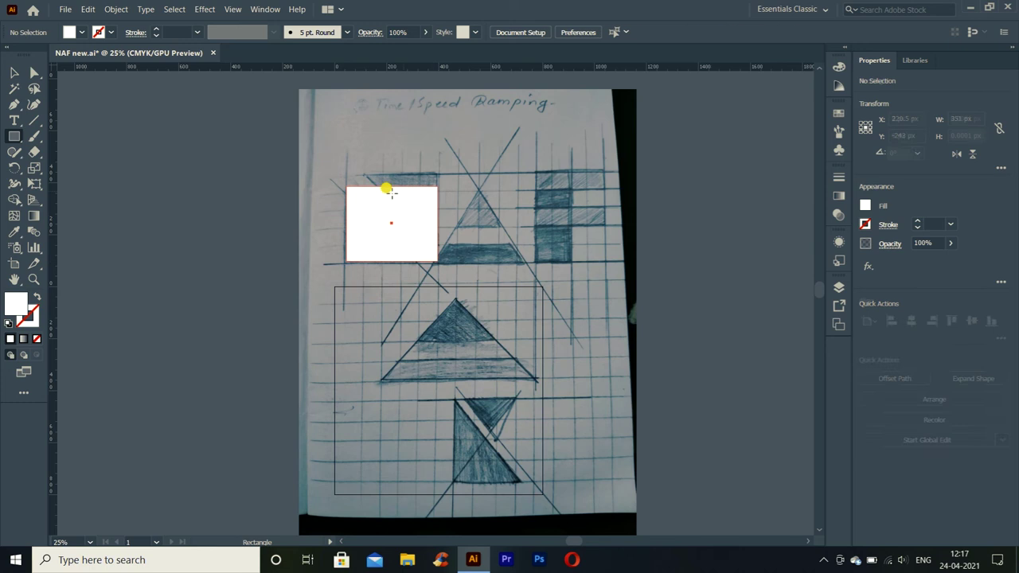
{"action": "key", "text": "v"}
{"action": "left_click_drag", "start_coordinate": [389, 185], "coordinate": [391, 174]}
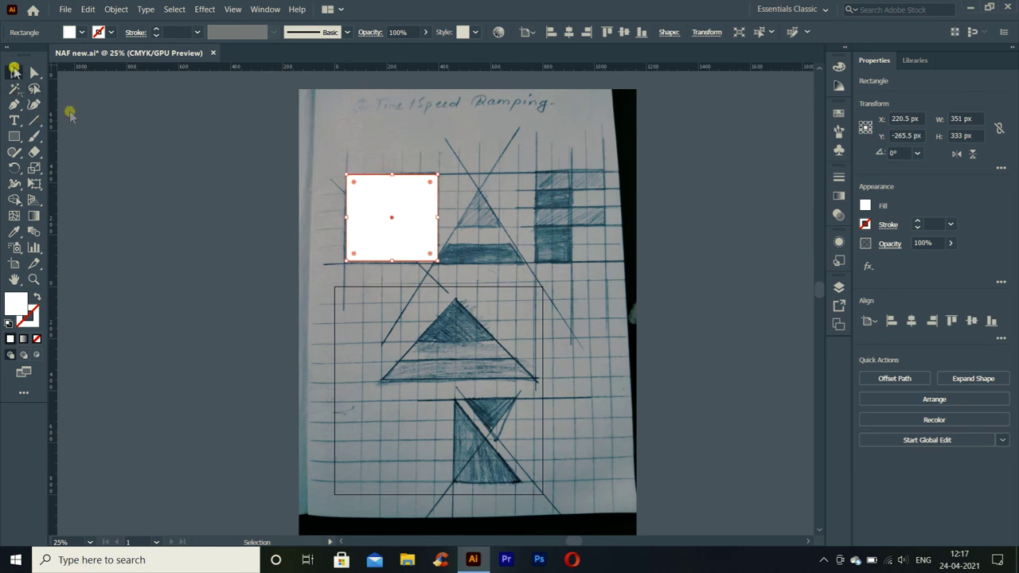
{"action": "left_click", "coordinate": [971, 117]}
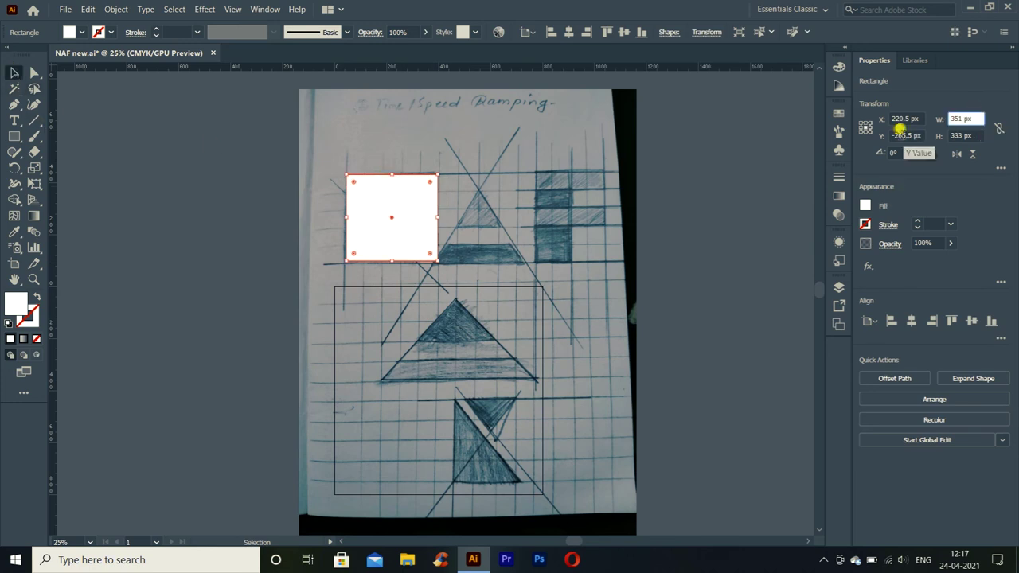
{"action": "key", "text": "BackSpace"}
{"action": "key", "text": "Return"}
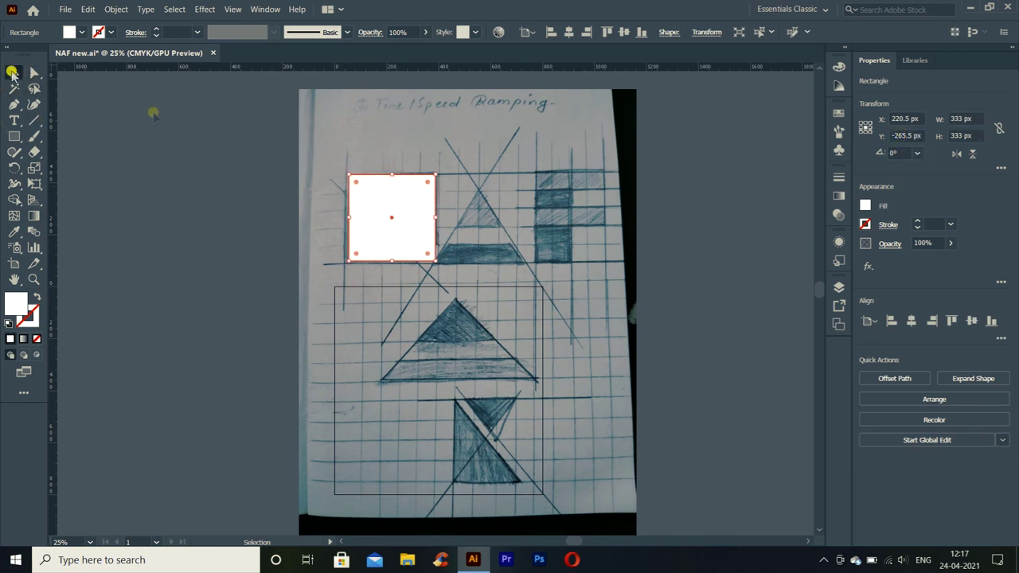
Step: Nudge the 333 × 333 px square into alignment with the sketch's top-left box
{"action": "left_click_drag", "start_coordinate": [518, 196], "coordinate": [478, 230]}
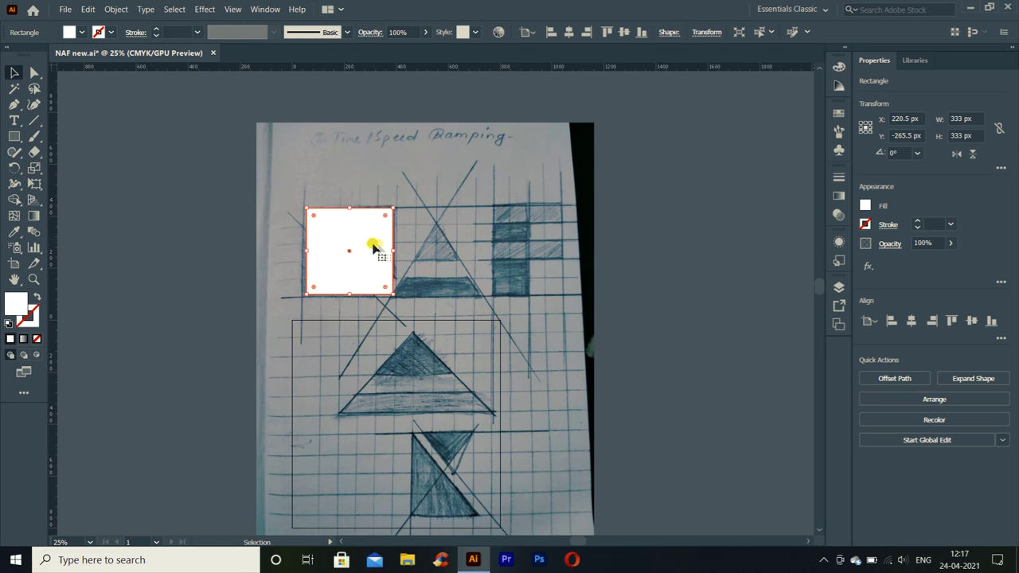
{"action": "left_click_drag", "start_coordinate": [374, 242], "coordinate": [364, 244]}
{"action": "left_click", "coordinate": [525, 205]}
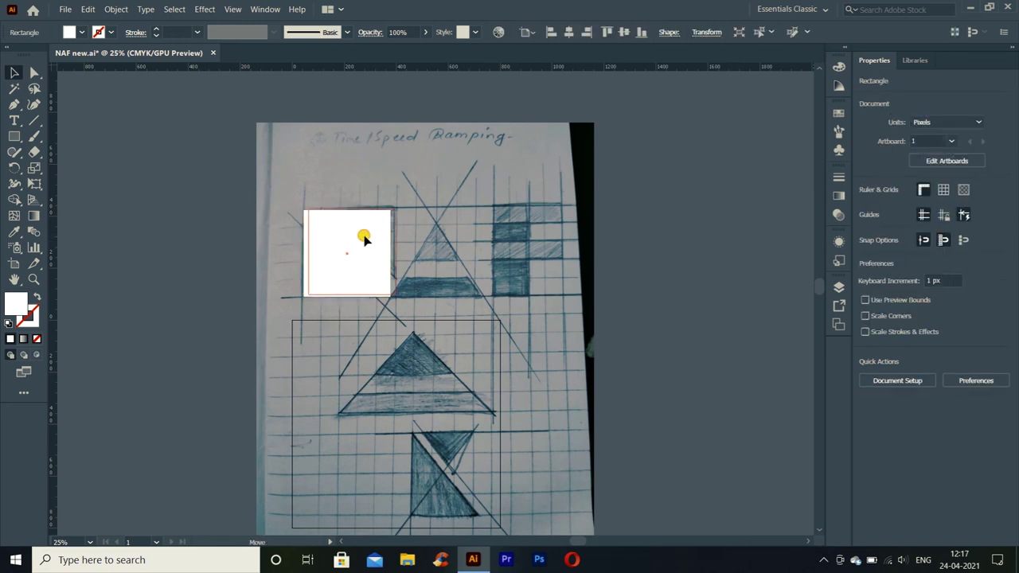
{"action": "scroll", "coordinate": [362, 235], "scroll_direction": "up", "scroll_amount": 1}
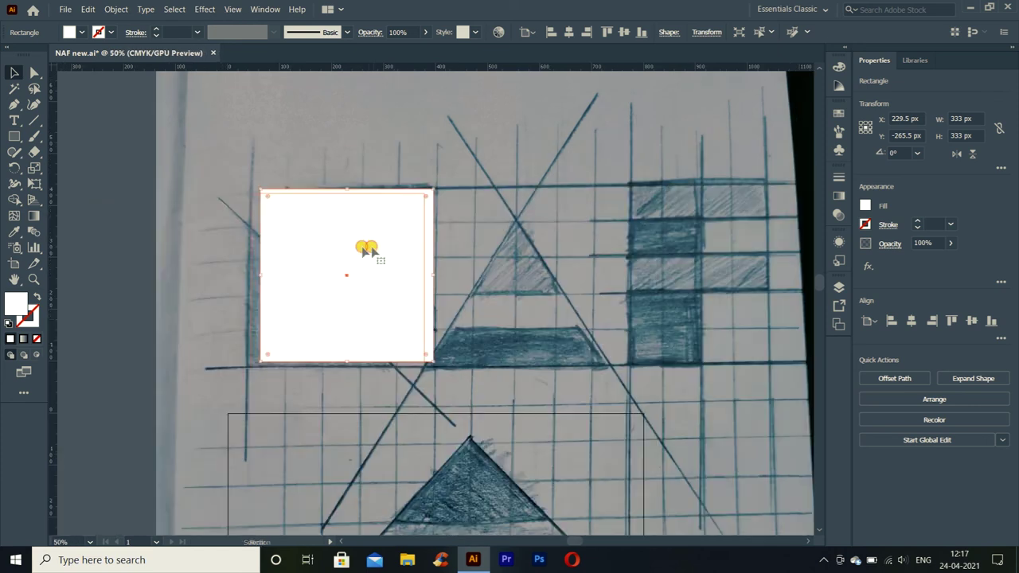
{"action": "left_click_drag", "start_coordinate": [360, 248], "coordinate": [372, 245]}
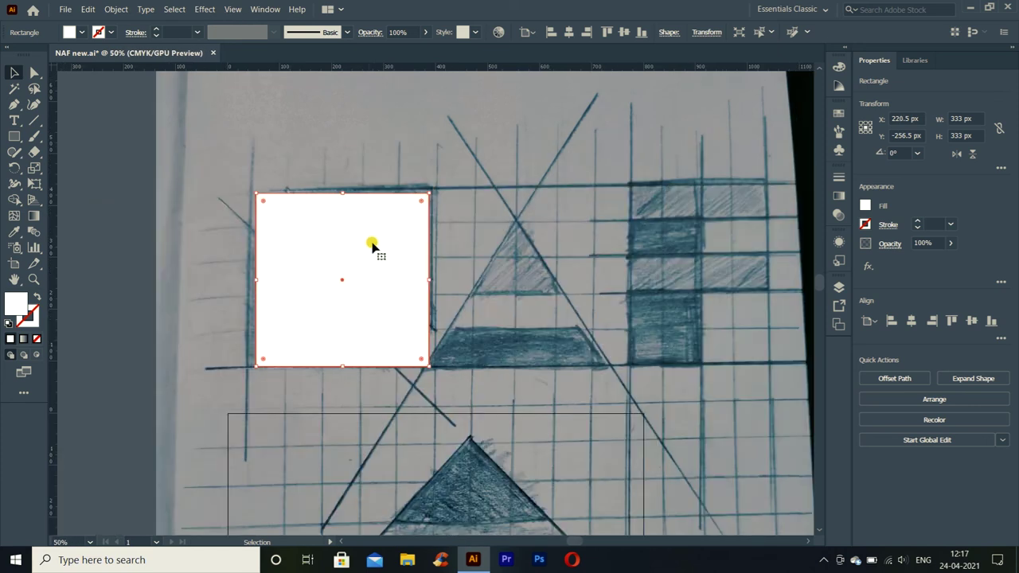
{"action": "key", "text": "Up"}
{"action": "key", "text": "Down"}
{"action": "key", "text": "shift+Up"}
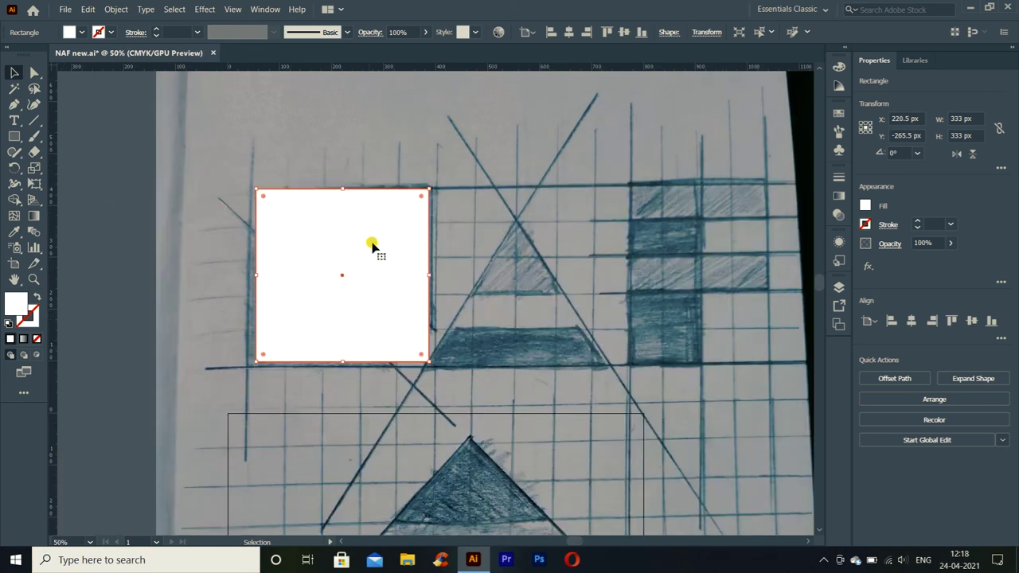
{"action": "left_click", "coordinate": [212, 216]}
{"action": "left_click", "coordinate": [333, 245]}
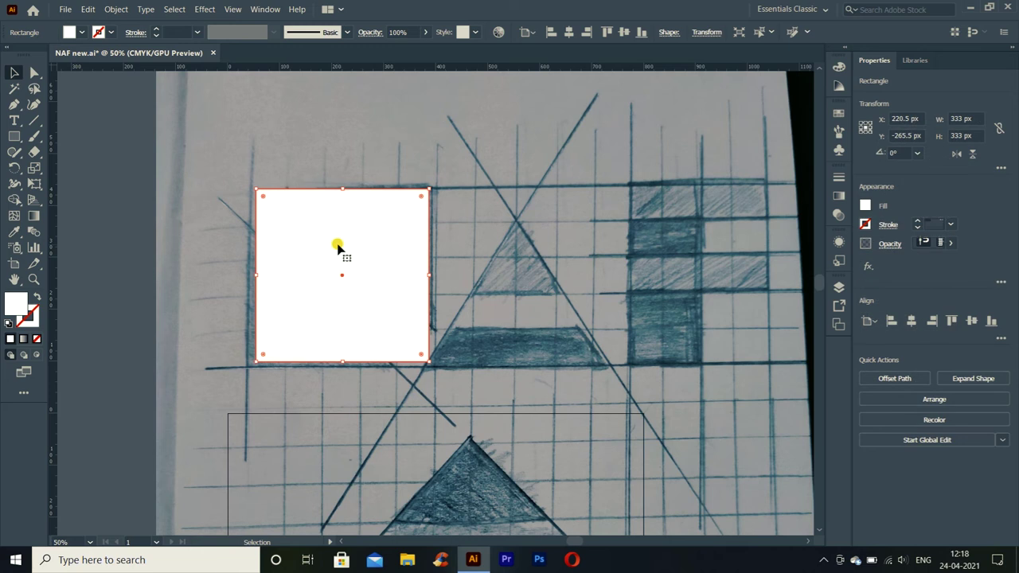
{"action": "left_click_drag", "start_coordinate": [337, 248], "coordinate": [522, 245]}
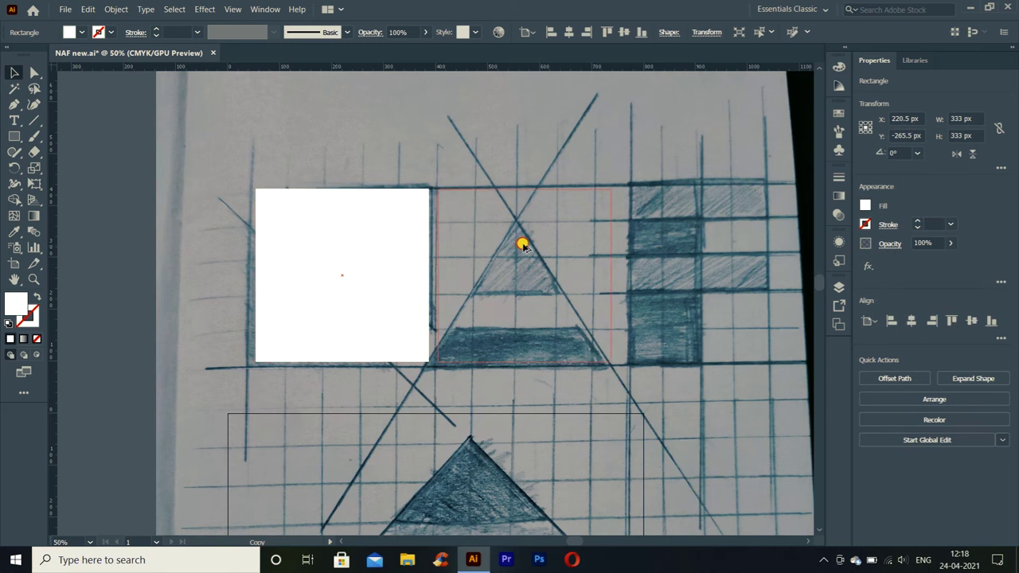
Step: Duplicate the square to the right and draw a 450 × 63 px bar filled dark teal
{"action": "left_click_drag", "start_coordinate": [522, 245], "coordinate": [523, 246]}
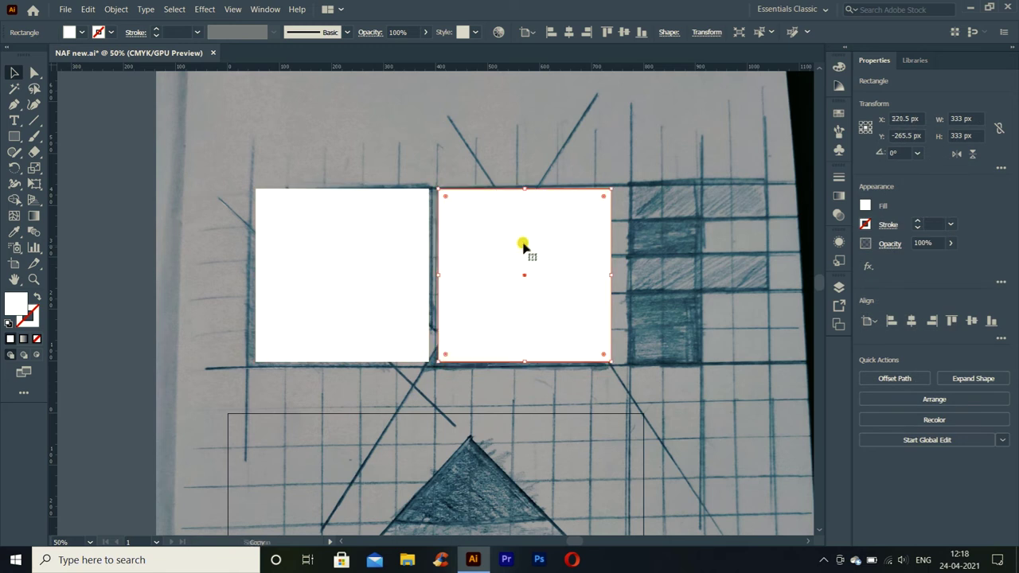
{"action": "left_click", "coordinate": [358, 236]}
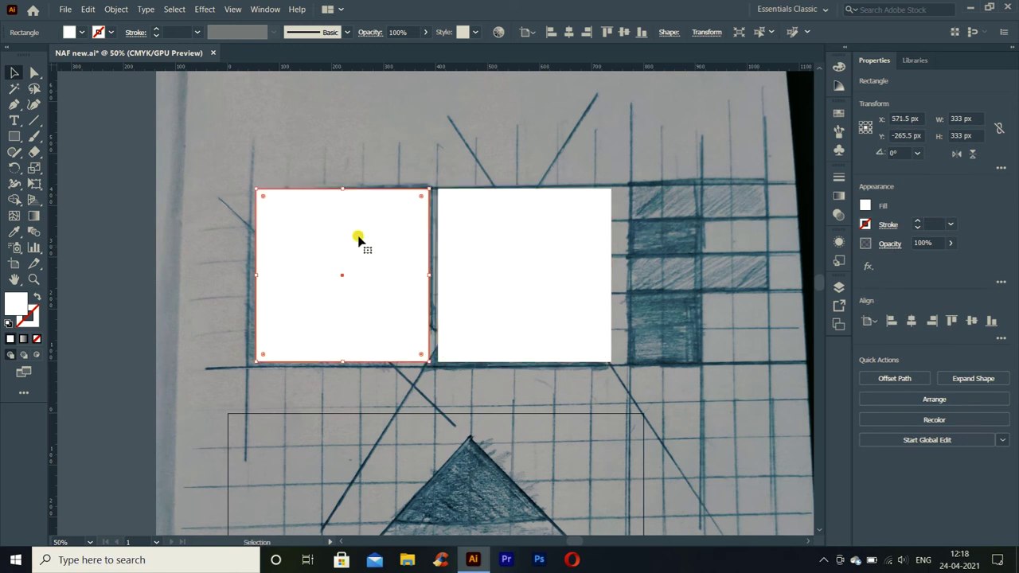
{"action": "left_click", "coordinate": [6, 136]}
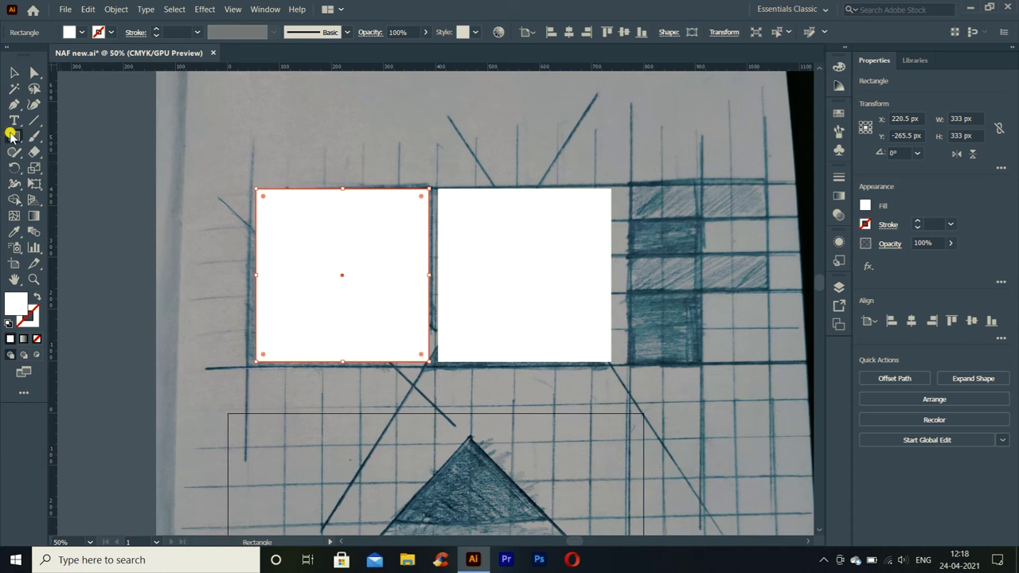
{"action": "left_click_drag", "start_coordinate": [275, 104], "coordinate": [508, 137]}
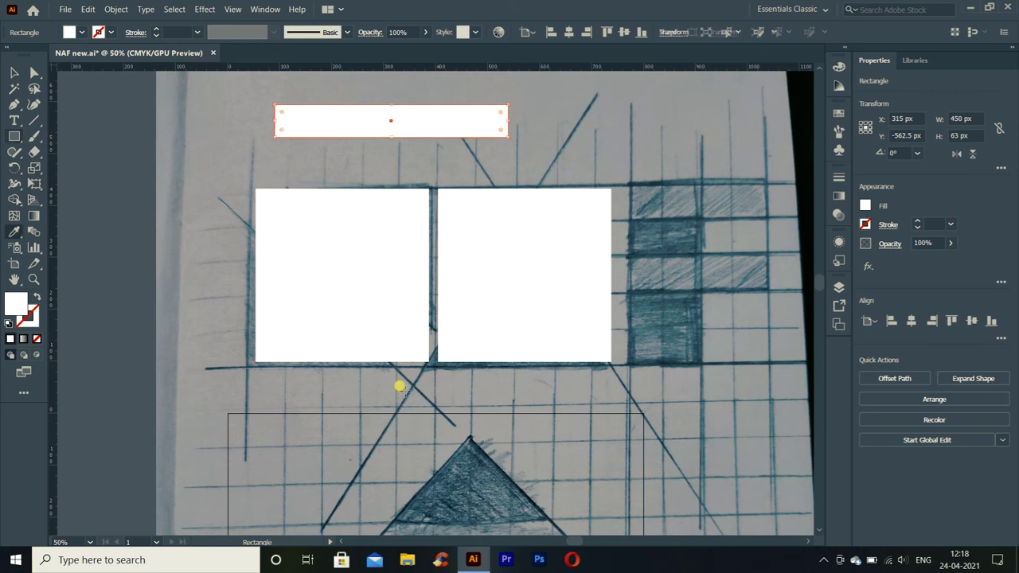
{"action": "key", "text": "i"}
{"action": "left_click", "coordinate": [480, 478]}
Step: Rotate the dark teal bar 45° and drag it down onto the left square
{"action": "left_click", "coordinate": [14, 72]}
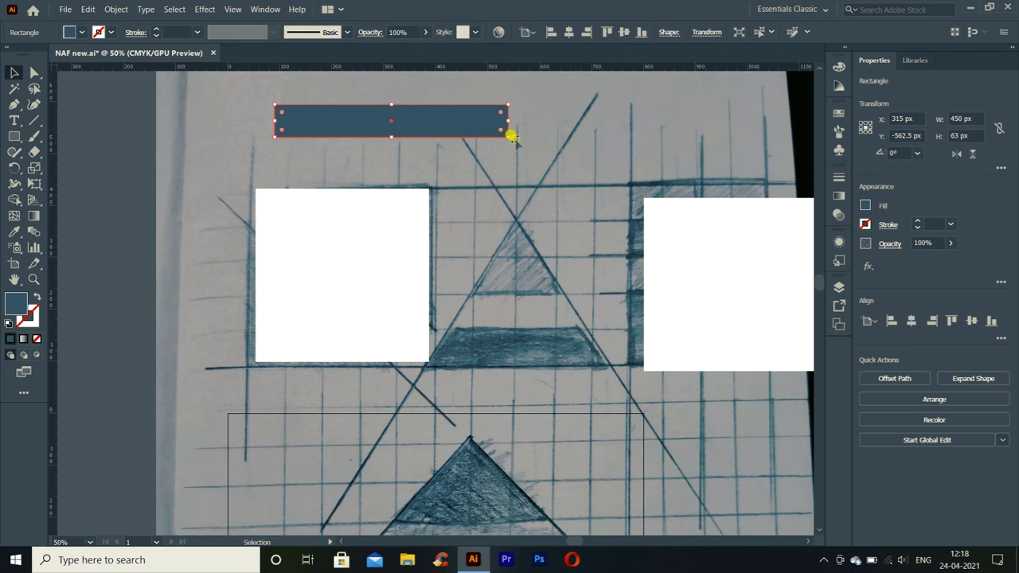
{"action": "right_click", "coordinate": [482, 123]}
{"action": "mouse_move", "coordinate": [515, 319]}
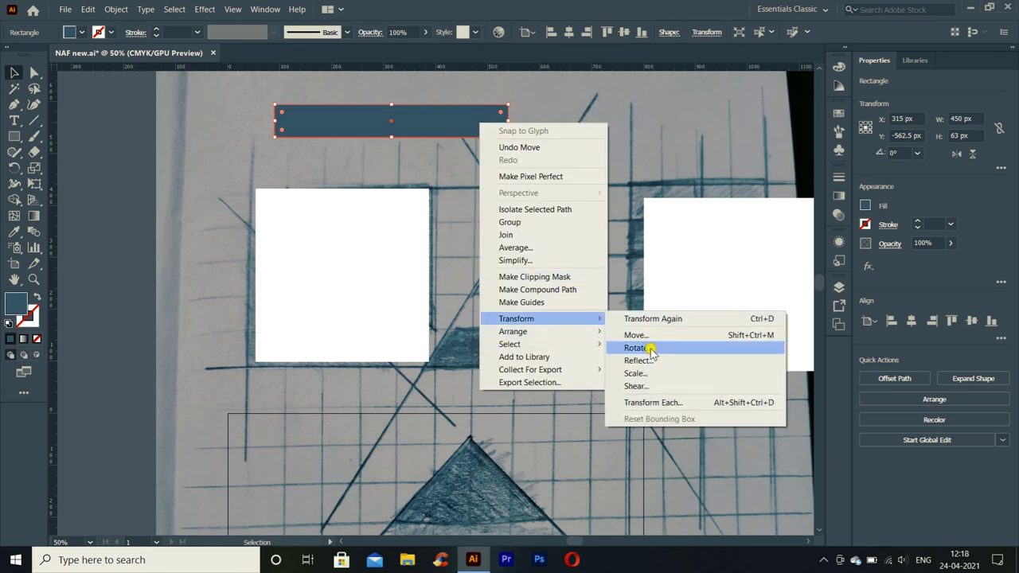
{"action": "left_click", "coordinate": [648, 348]}
{"action": "type", "text": "45"}
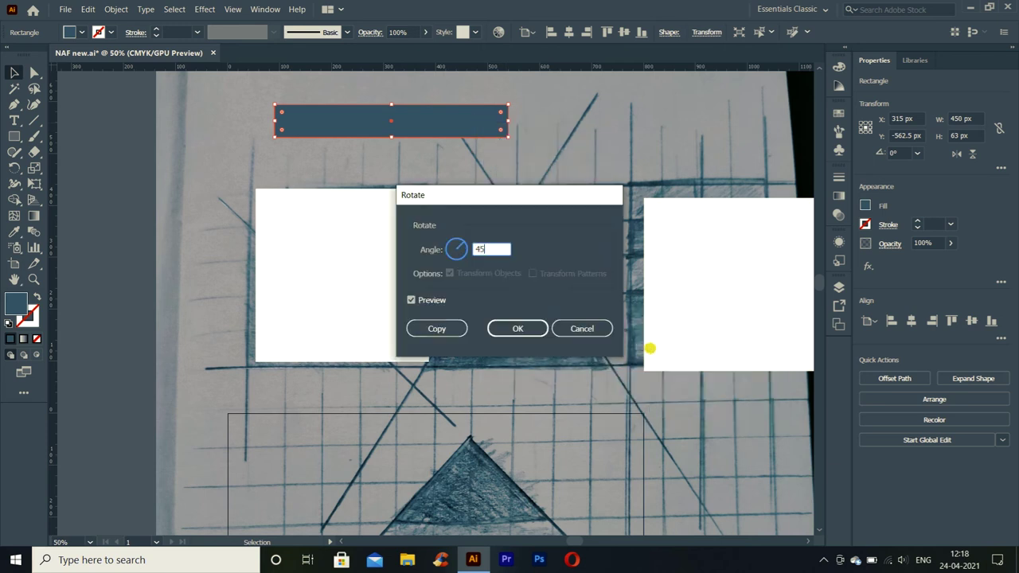
{"action": "left_click", "coordinate": [518, 328]}
{"action": "left_click_drag", "start_coordinate": [362, 145], "coordinate": [337, 300]}
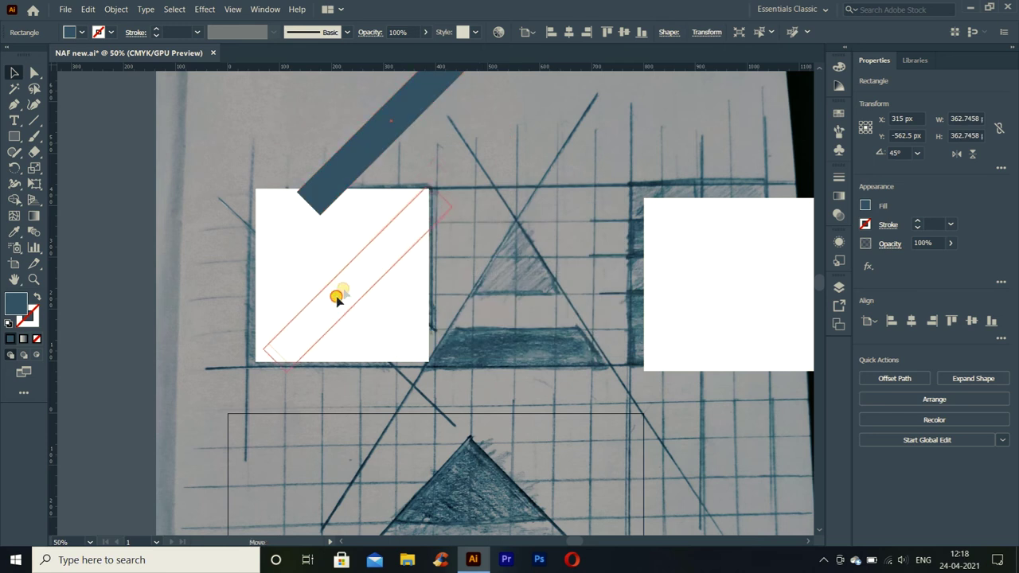
Step: Reflect the bar vertically and stretch it to 485.5 px, corner to corner across the left square
{"action": "right_click", "coordinate": [337, 300]}
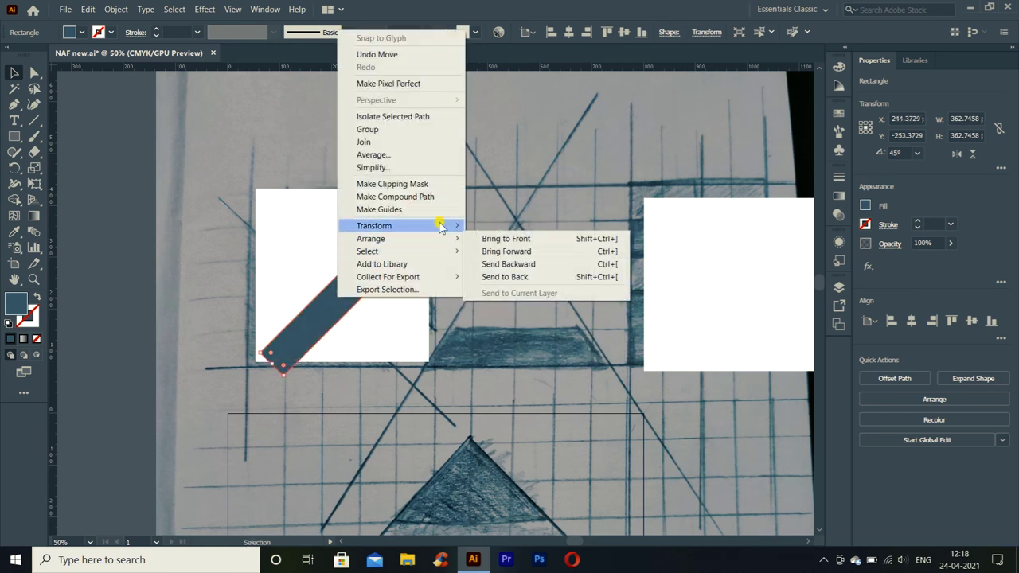
{"action": "mouse_move", "coordinate": [374, 226]}
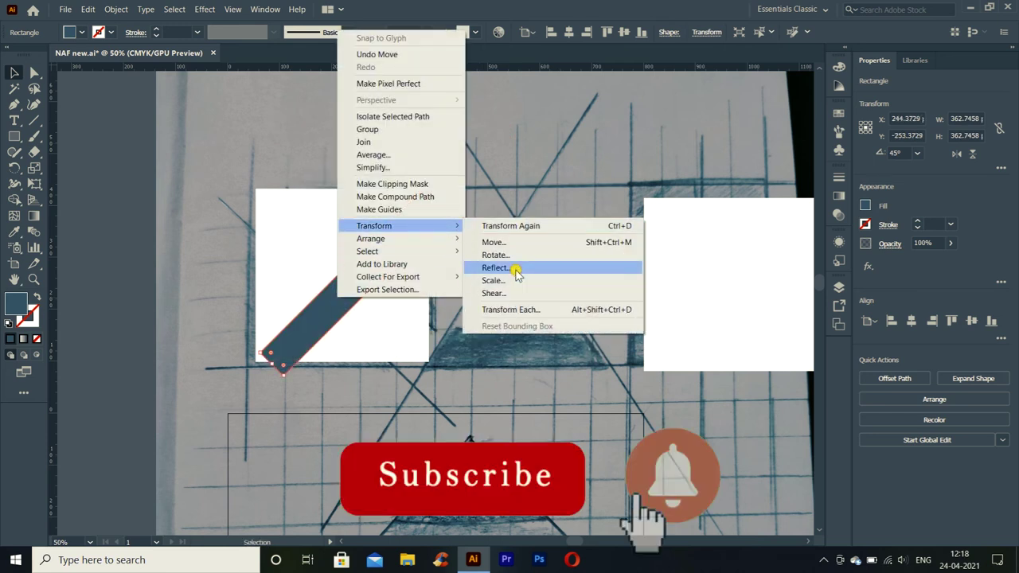
{"action": "left_click", "coordinate": [516, 268]}
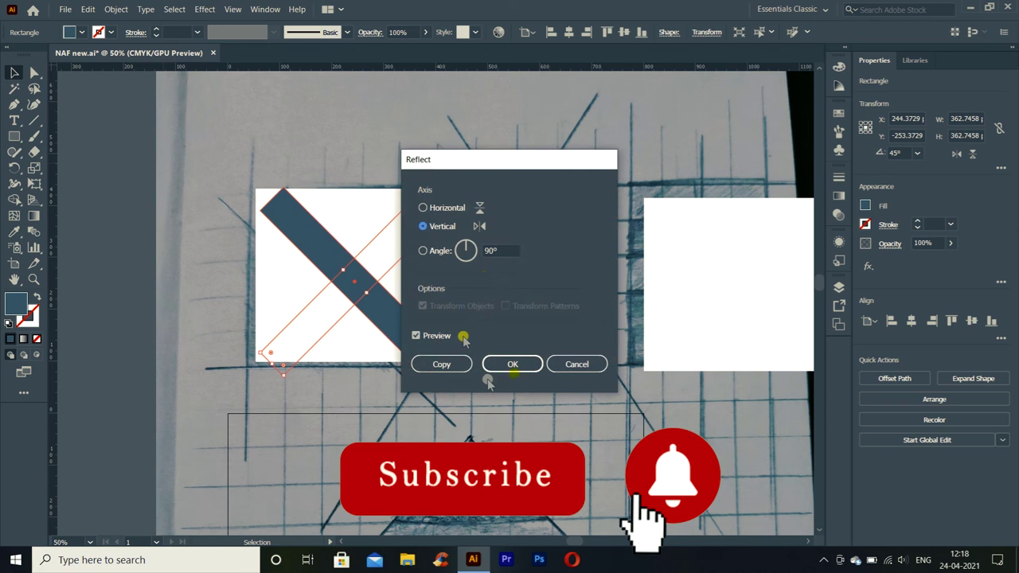
{"action": "left_click", "coordinate": [514, 361]}
{"action": "left_click_drag", "start_coordinate": [347, 299], "coordinate": [353, 293]}
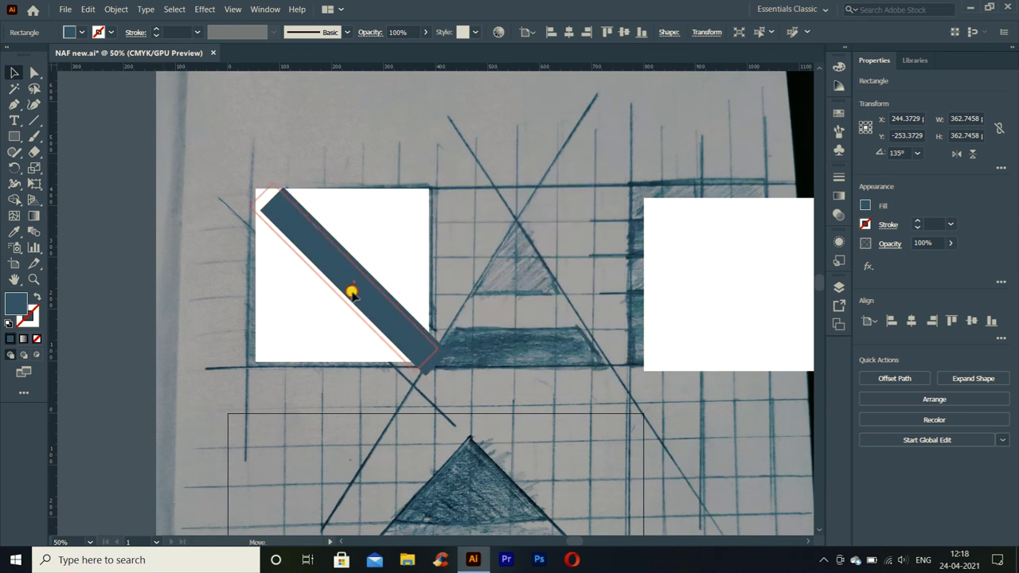
{"action": "mouse_move", "coordinate": [352, 293]}
{"action": "left_mouse_down"}
{"action": "mouse_move", "coordinate": [244, 170]}
{"action": "mouse_move", "coordinate": [244, 189]}
{"action": "mouse_move", "coordinate": [231, 169]}
{"action": "left_mouse_up"}
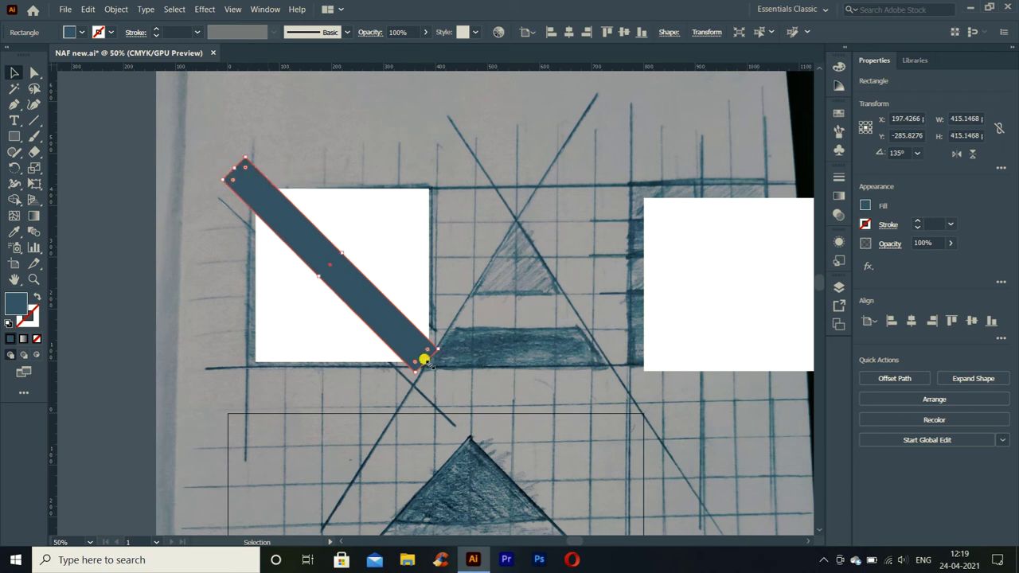
{"action": "left_click_drag", "start_coordinate": [428, 360], "coordinate": [472, 390]}
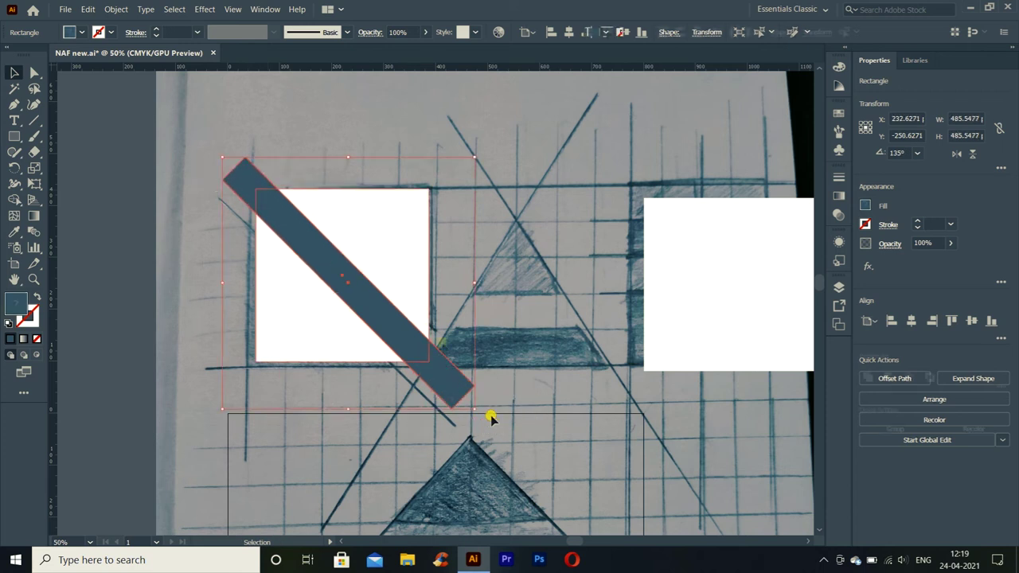
{"action": "left_click", "coordinate": [442, 344], "text": "shift"}
Step: Delete the bar region with Shape Builder, splitting the left square into two triangles
{"action": "key", "text": "shift+m"}
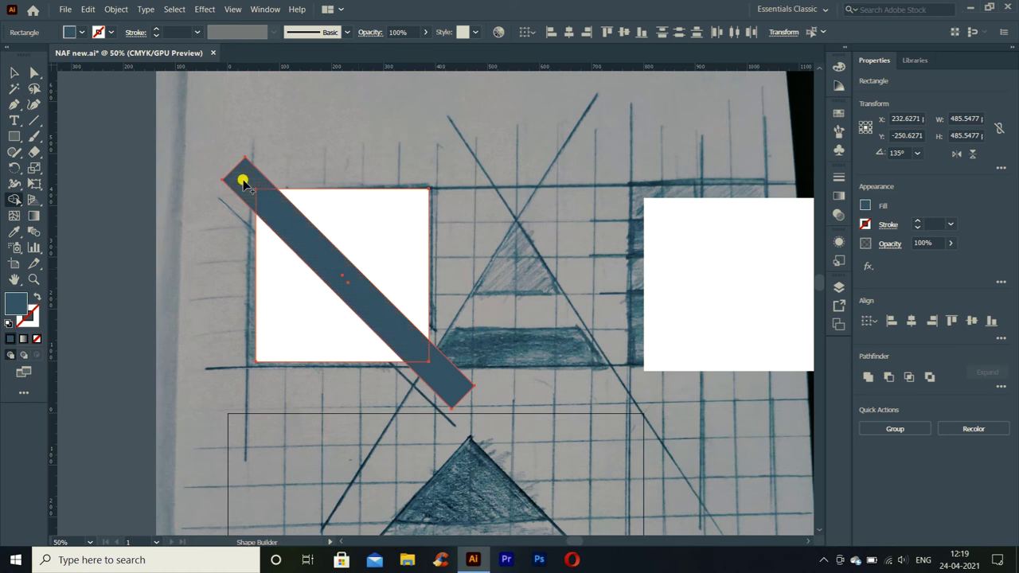
{"action": "left_click_drag", "start_coordinate": [235, 185], "coordinate": [491, 414]}
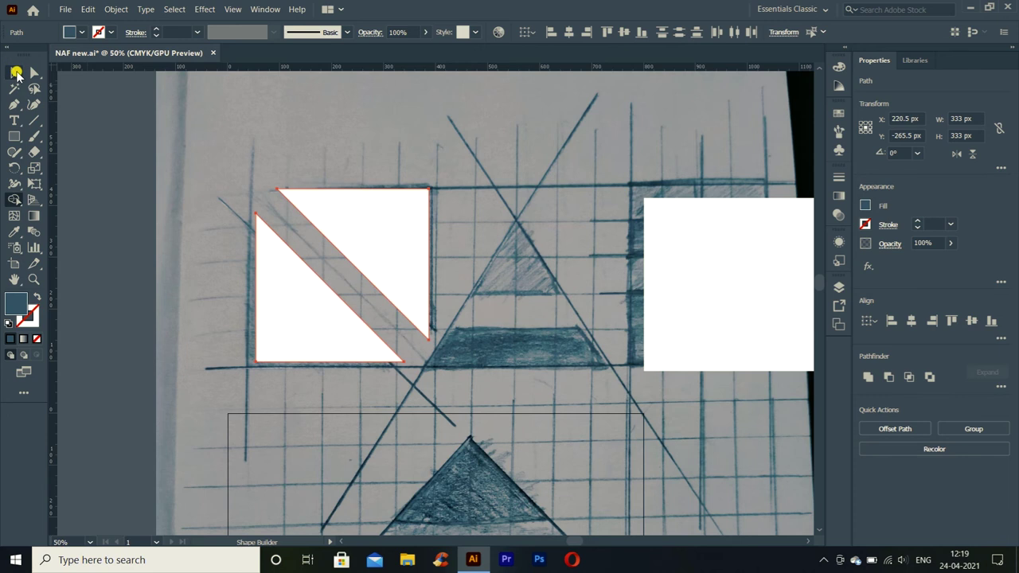
{"action": "left_click", "coordinate": [17, 74]}
{"action": "left_click", "coordinate": [284, 382]}
{"action": "mouse_move", "coordinate": [469, 375]}
{"action": "left_mouse_down"}
{"action": "mouse_move", "coordinate": [429, 355]}
{"action": "mouse_move", "coordinate": [410, 357]}
{"action": "left_mouse_up"}
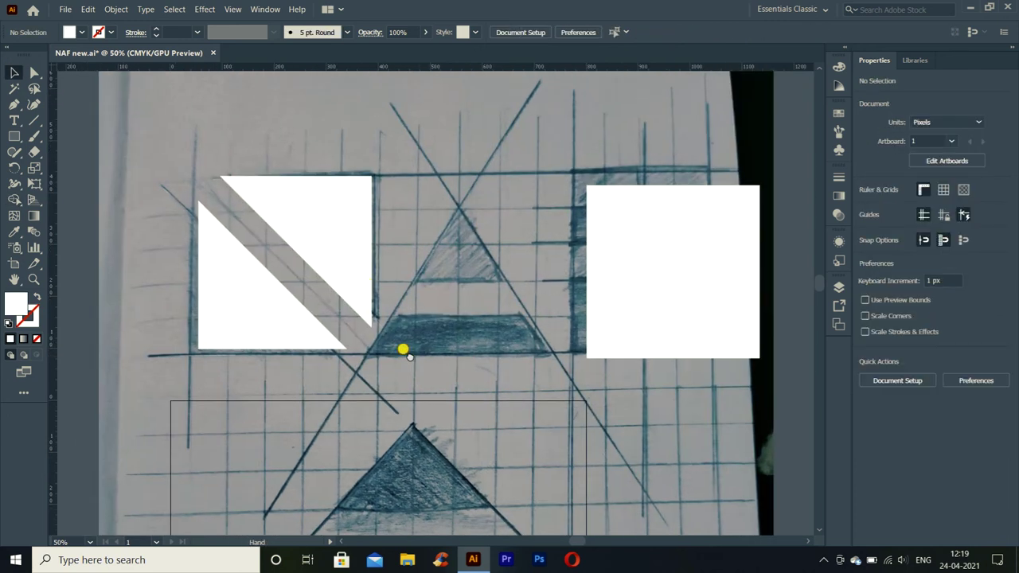
Step: Slide the second white square left beside the split triangles and hide the rulers
{"action": "left_click", "coordinate": [348, 228]}
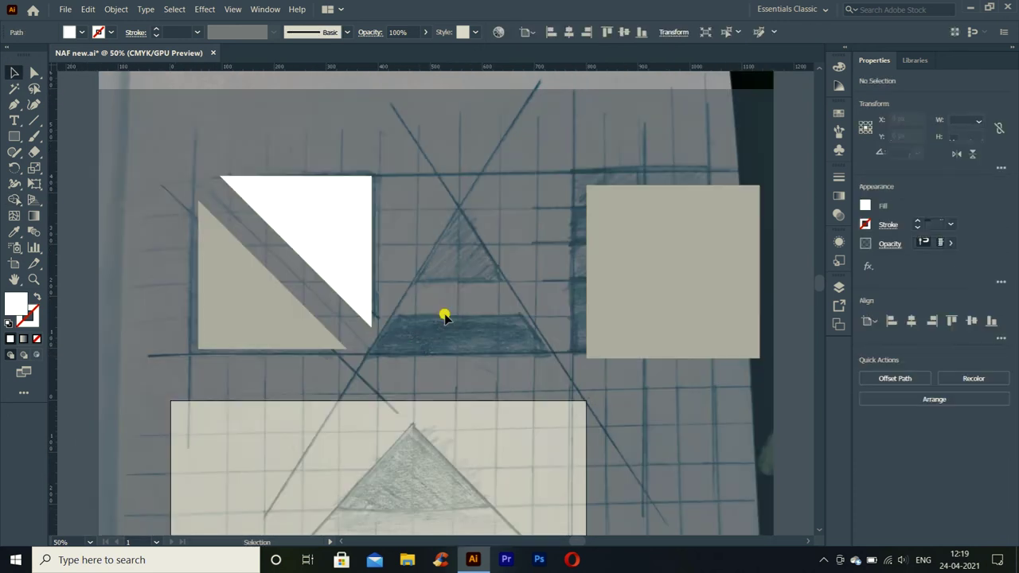
{"action": "left_click", "coordinate": [402, 234]}
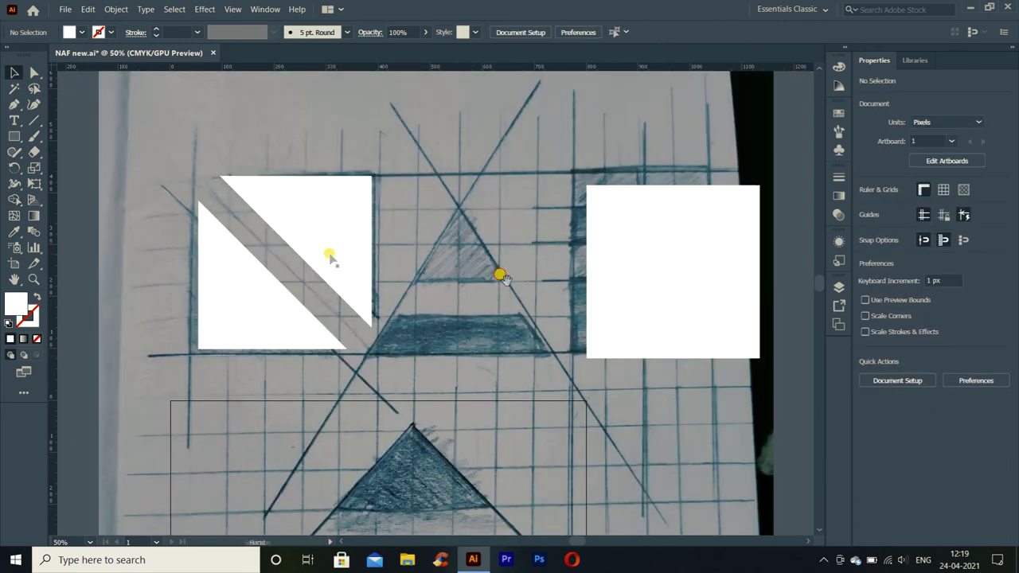
{"action": "left_click_drag", "start_coordinate": [501, 273], "coordinate": [471, 279]}
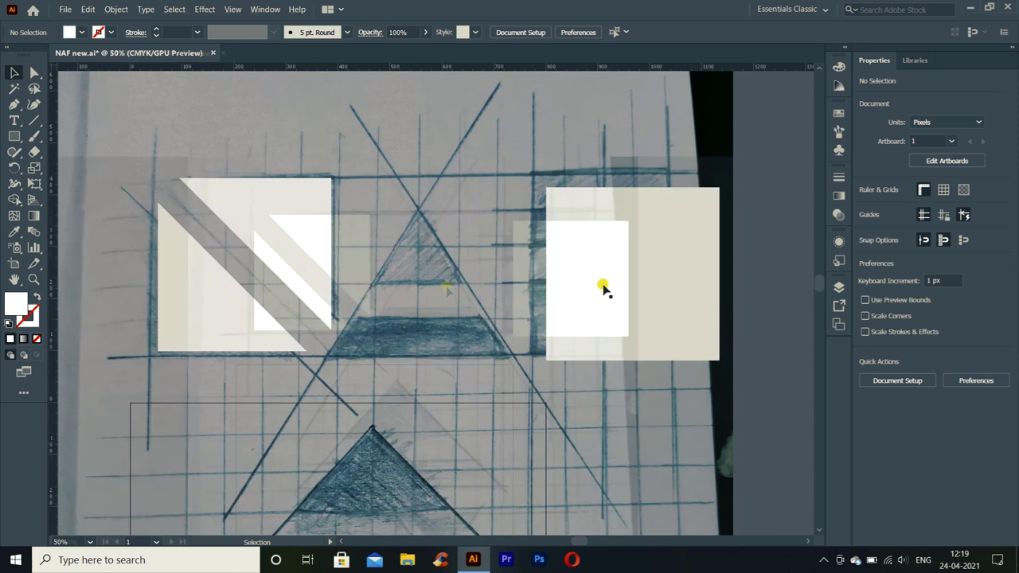
{"action": "left_click_drag", "start_coordinate": [605, 289], "coordinate": [462, 268]}
{"action": "left_click", "coordinate": [478, 150]}
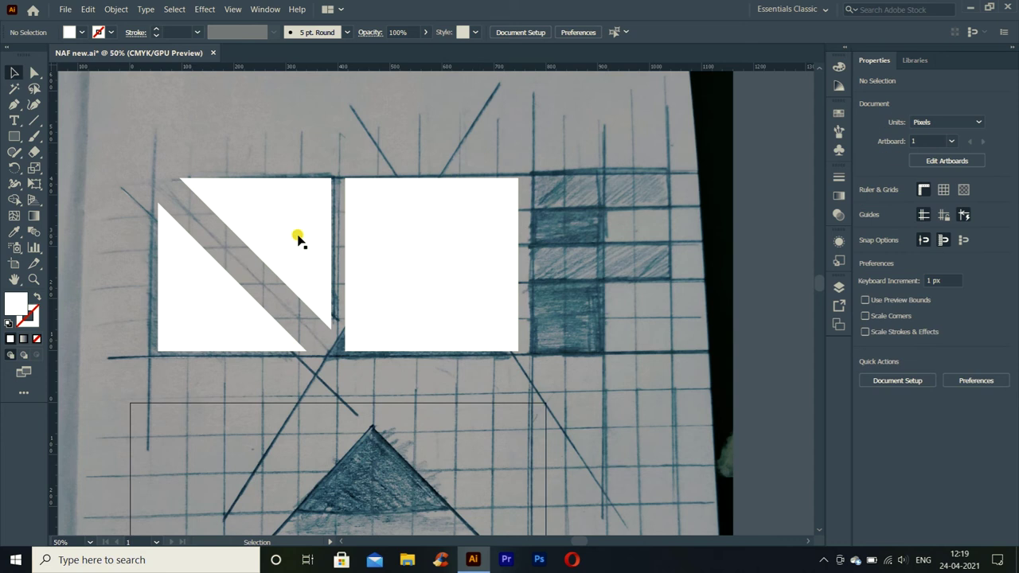
{"action": "key", "text": "ctrl+r"}
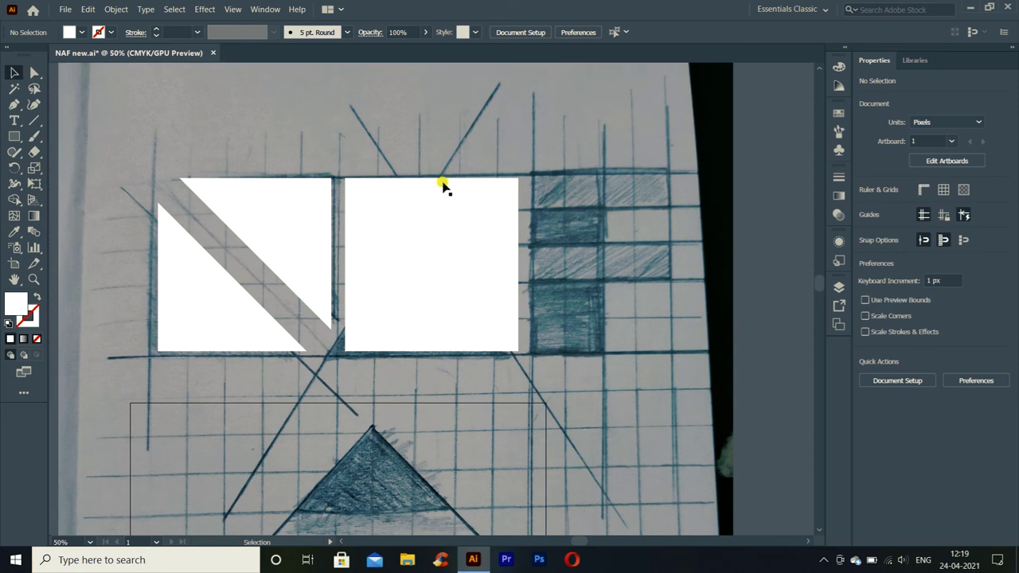
Step: Show the rulers and drag a vertical guide across the middle white square
{"action": "key", "text": "ctrl+r"}
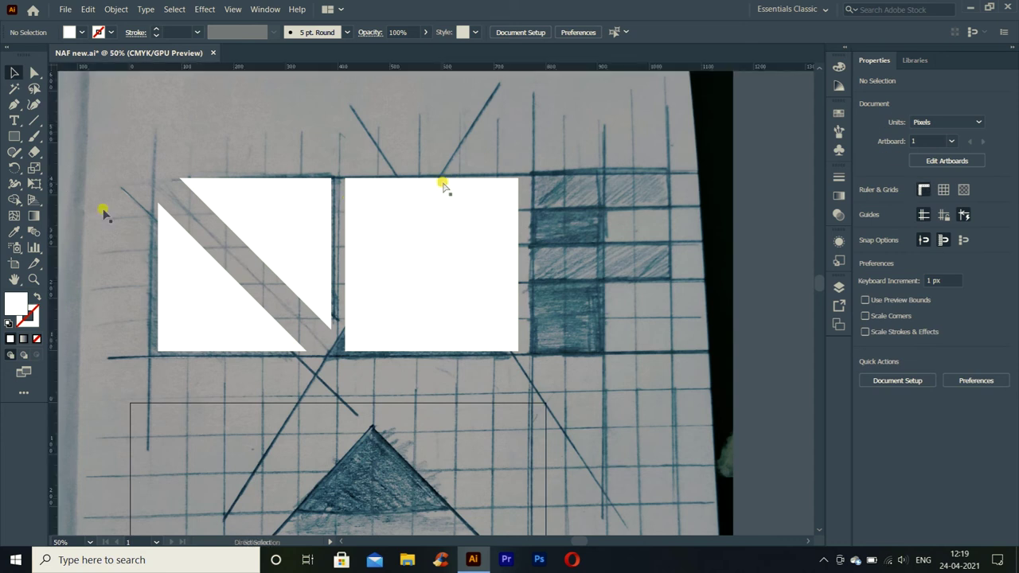
{"action": "left_click_drag", "start_coordinate": [53, 164], "coordinate": [427, 176]}
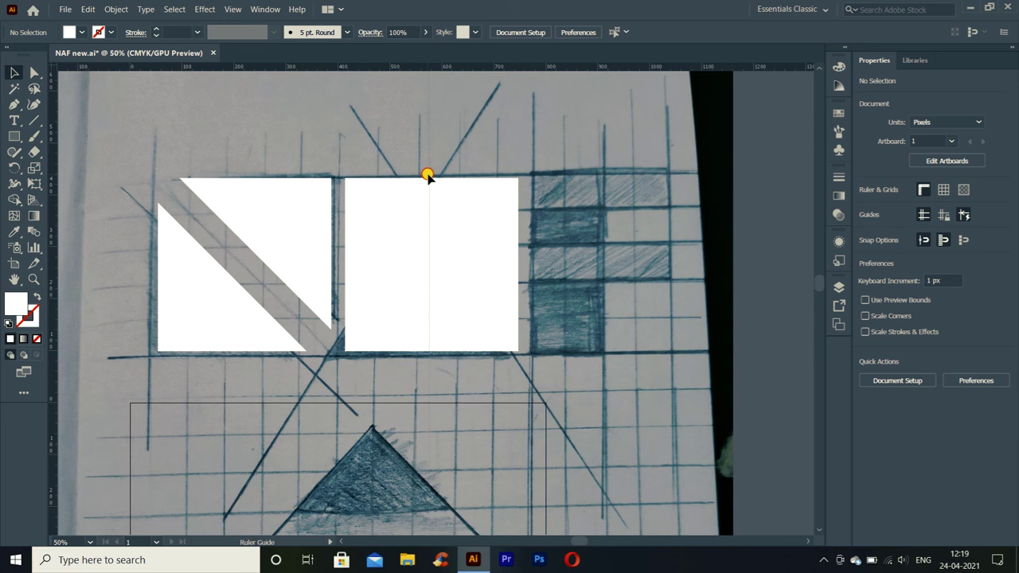
{"action": "left_click", "coordinate": [426, 217]}
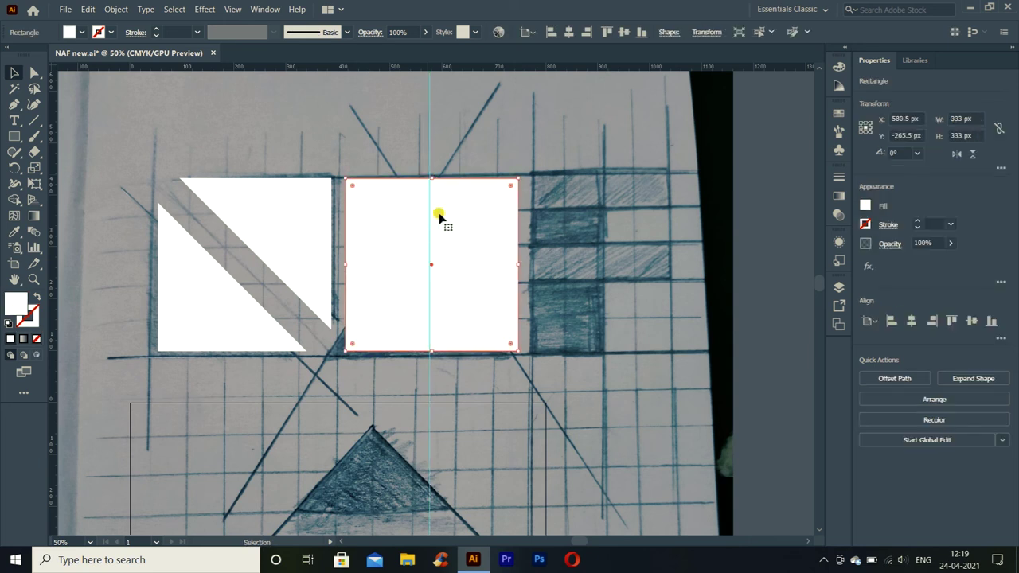
{"action": "left_click_drag", "start_coordinate": [428, 141], "coordinate": [432, 138]}
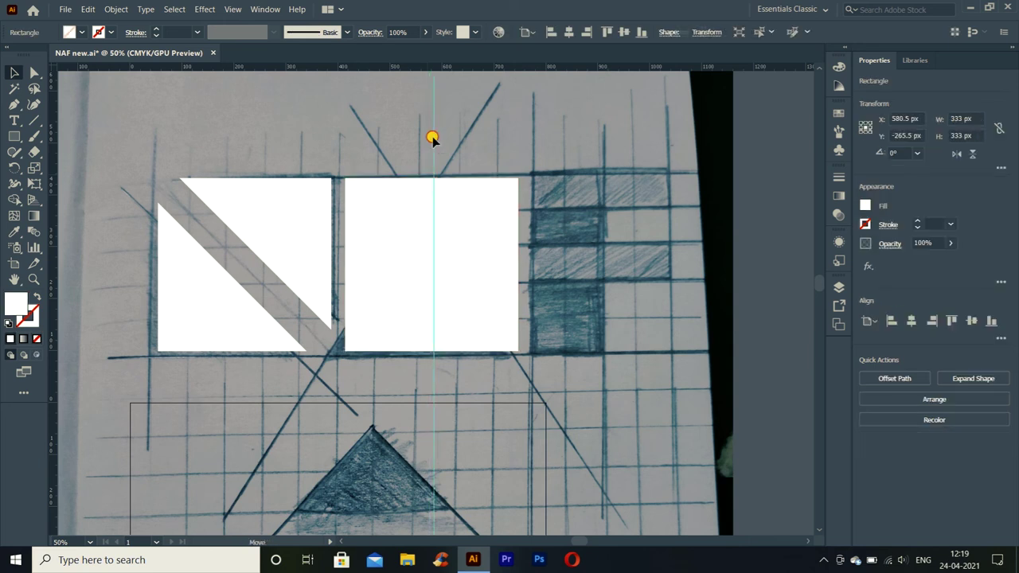
{"action": "left_click", "coordinate": [448, 206]}
{"action": "key", "text": "Right"}
{"action": "key", "text": "Right"}
{"action": "key", "text": "Right"}
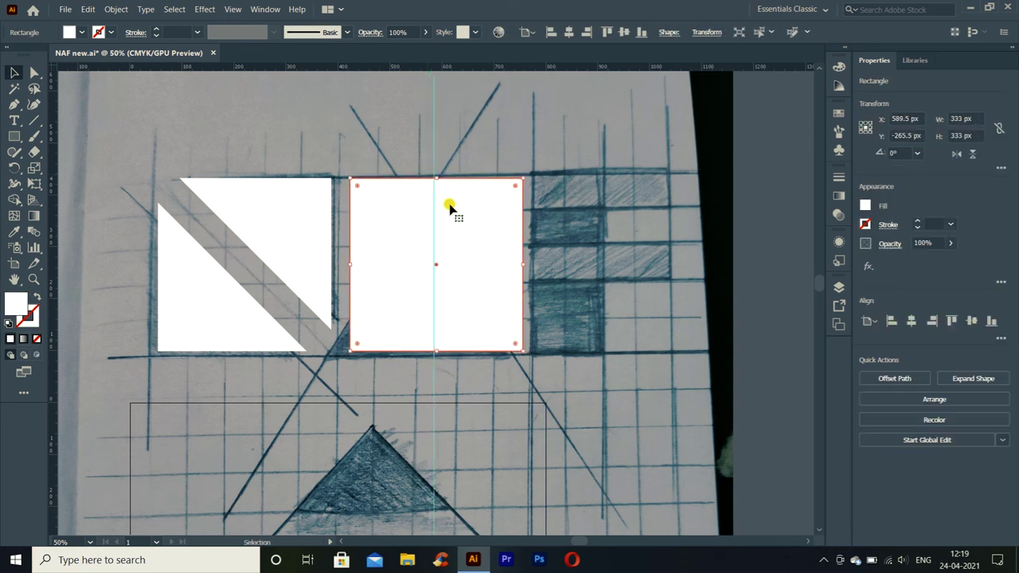
{"action": "key", "text": "Left"}
{"action": "key", "text": "Left"}
{"action": "key", "text": "Left"}
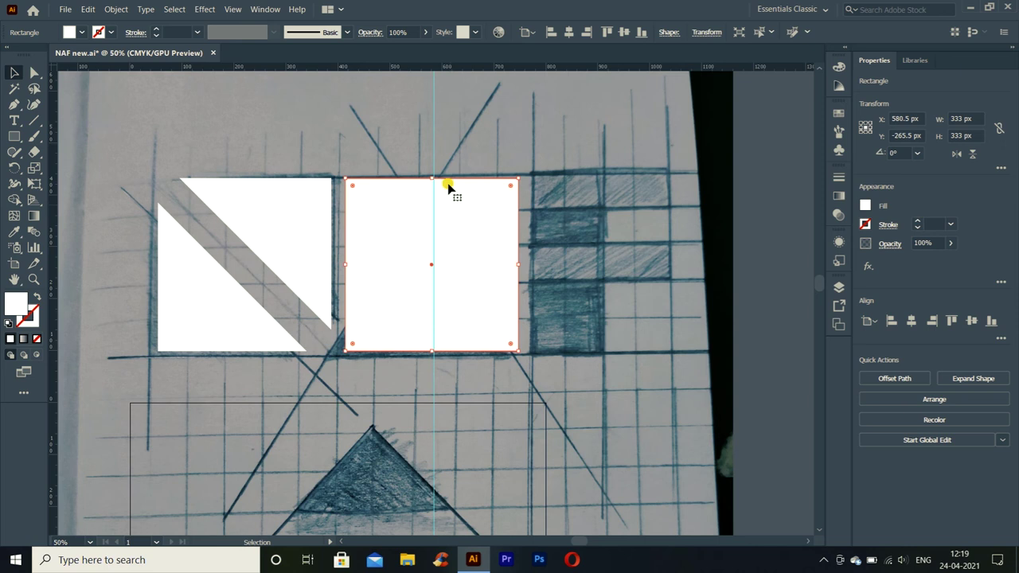
{"action": "key", "text": "ctrl+h"}
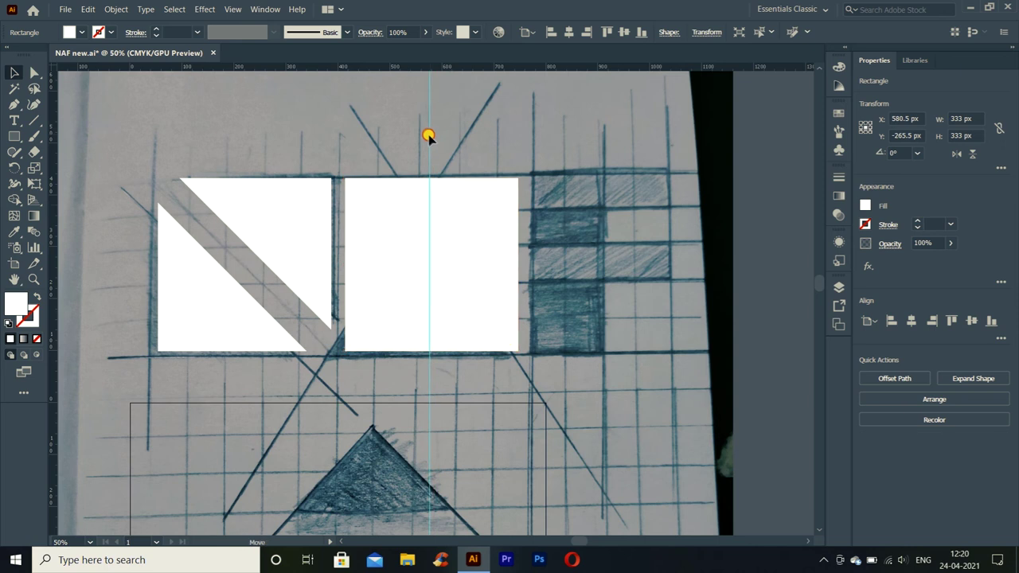
{"action": "left_click", "coordinate": [429, 137]}
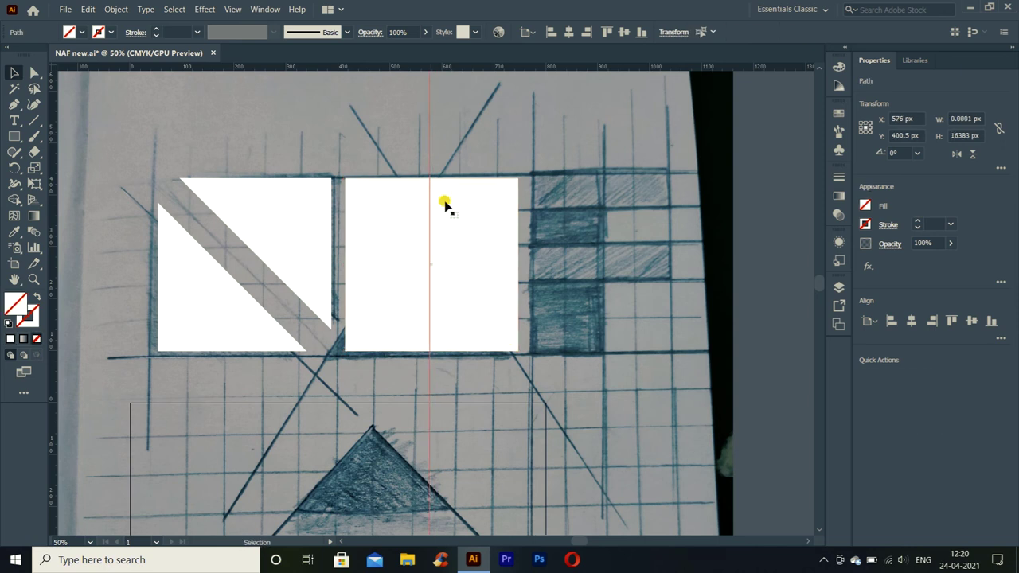
{"action": "left_click", "coordinate": [444, 205]}
{"action": "left_click", "coordinate": [444, 121]}
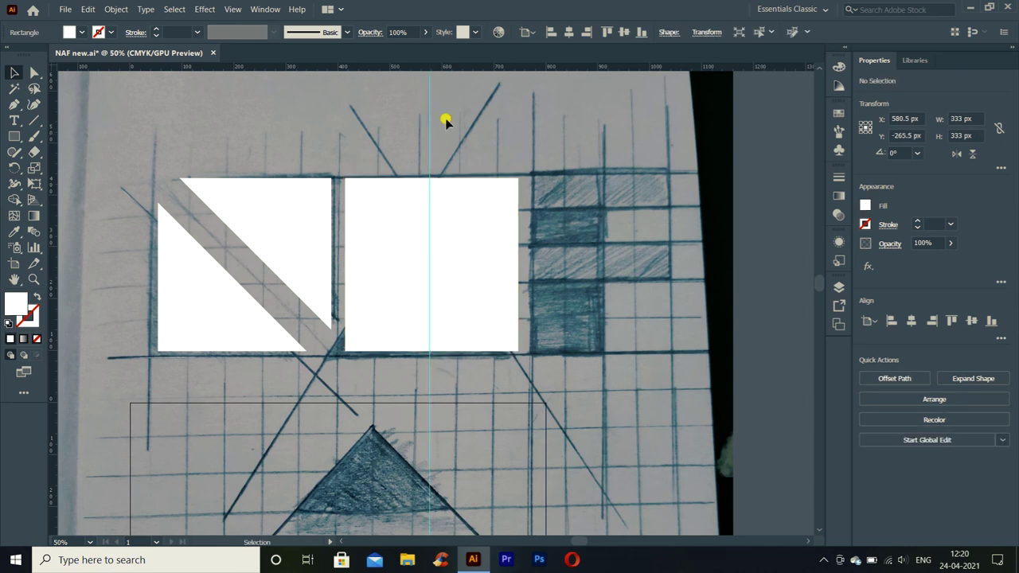
{"action": "left_click", "coordinate": [446, 228]}
{"action": "scroll", "coordinate": [429, 168], "scroll_direction": "up", "scroll_amount": 5}
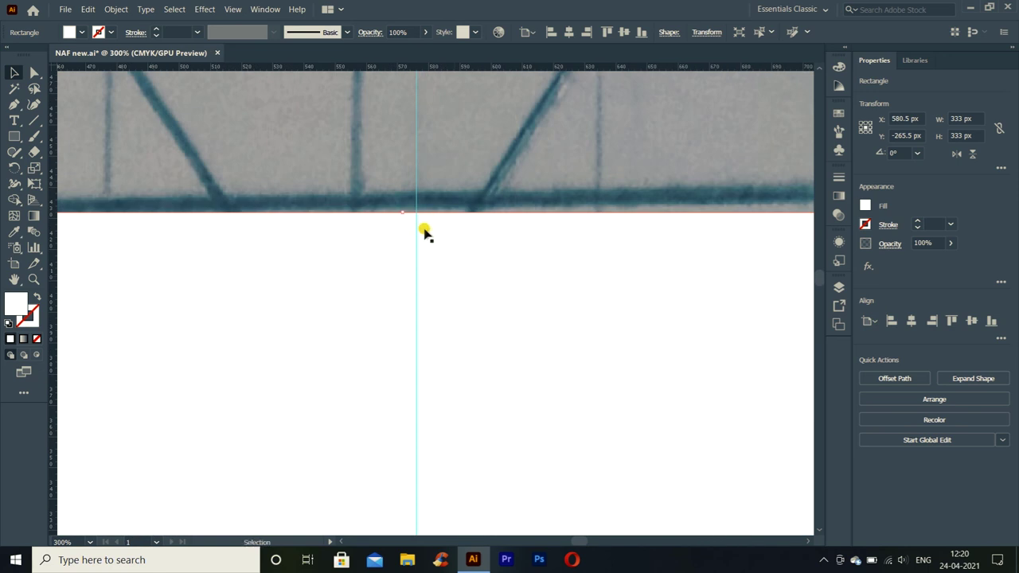
{"action": "left_click_drag", "start_coordinate": [424, 231], "coordinate": [452, 227]}
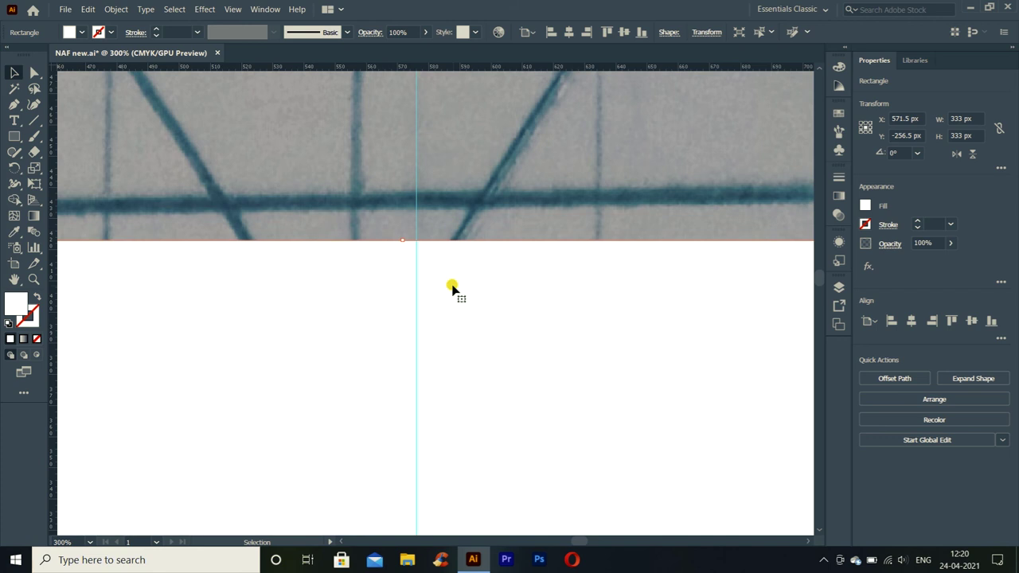
{"action": "key", "text": "ctrl+z"}
{"action": "key", "text": "ctrl+z"}
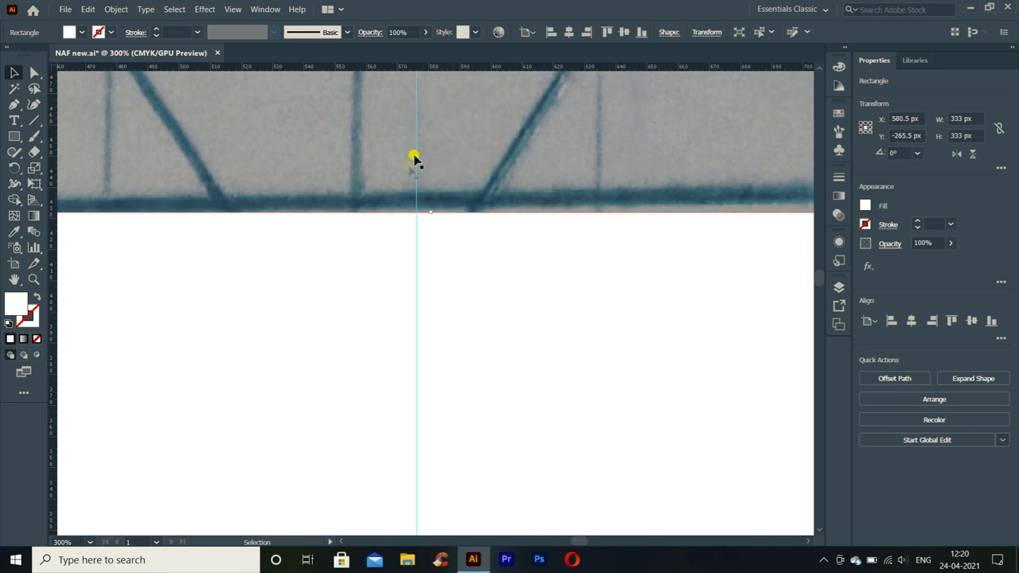
Step: Nudge the vertical guide right onto the sketch's diagonal apex, then zoom back out
{"action": "left_click_drag", "start_coordinate": [414, 160], "coordinate": [420, 155]}
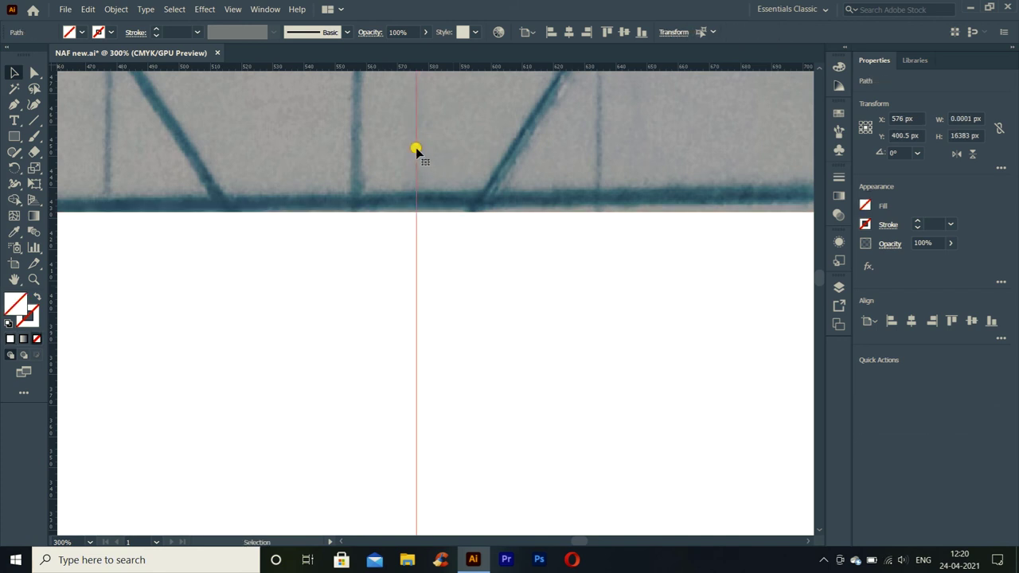
{"action": "left_click", "coordinate": [416, 151]}
{"action": "key", "text": "shift+Right"}
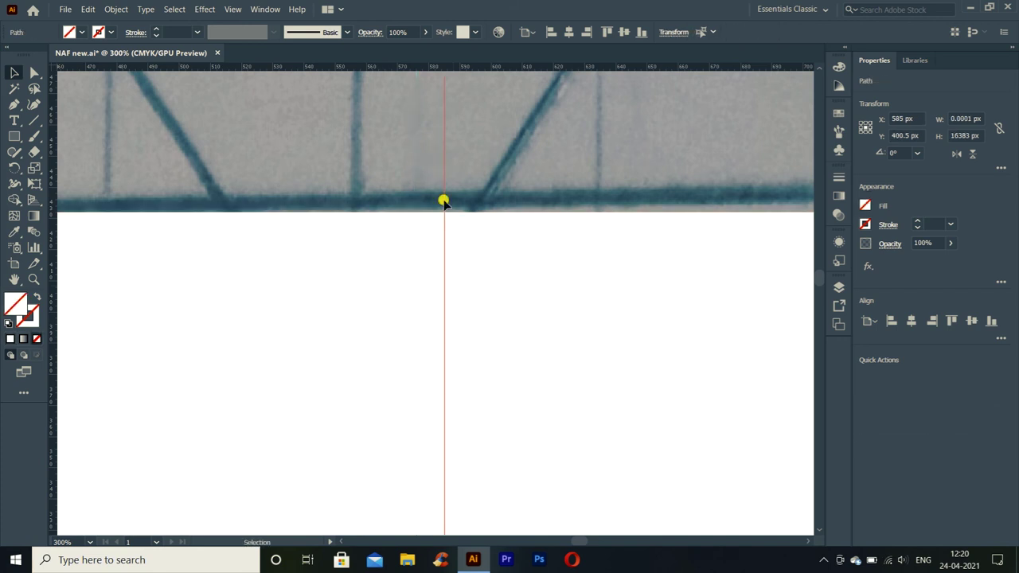
{"action": "left_click", "coordinate": [473, 246]}
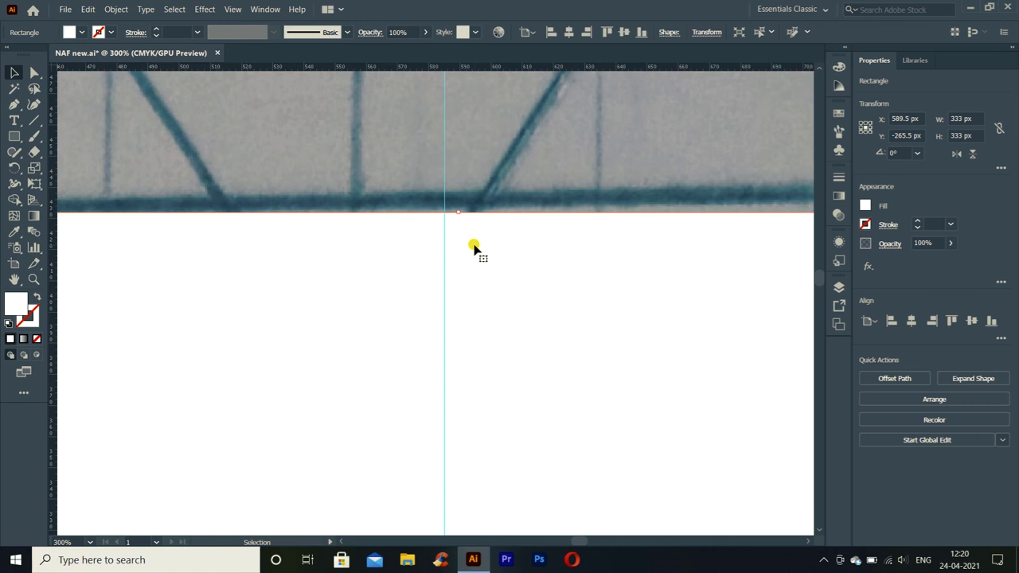
{"action": "scroll", "coordinate": [448, 249], "scroll_direction": "down", "scroll_amount": 1, "text": "alt"}
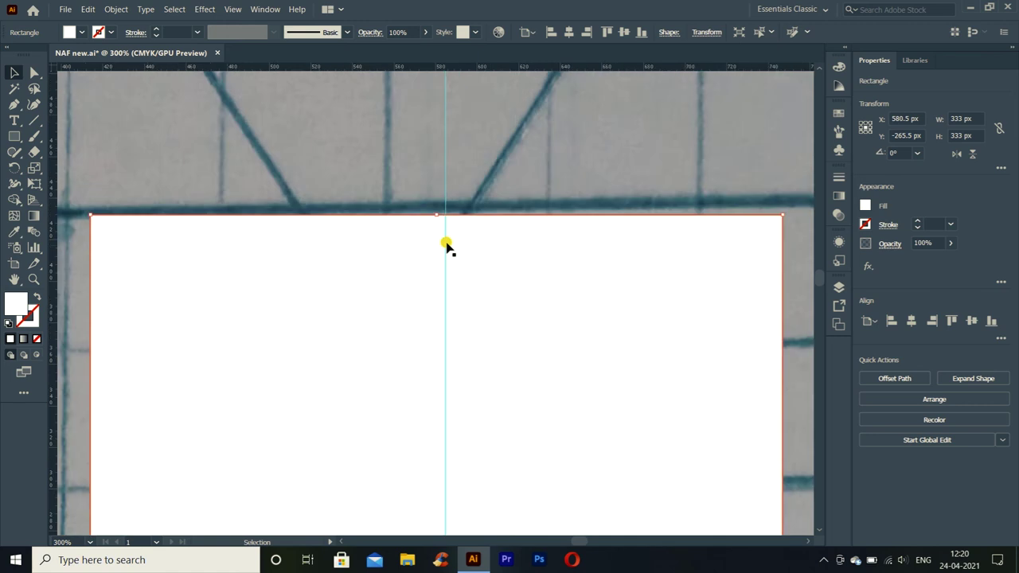
{"action": "scroll", "coordinate": [446, 241], "scroll_direction": "down", "scroll_amount": 4, "text": "alt"}
{"action": "scroll", "coordinate": [446, 271], "scroll_direction": "down", "scroll_amount": 1, "text": "alt"}
{"action": "scroll", "coordinate": [446, 273], "scroll_direction": "up", "scroll_amount": 2, "text": "alt"}
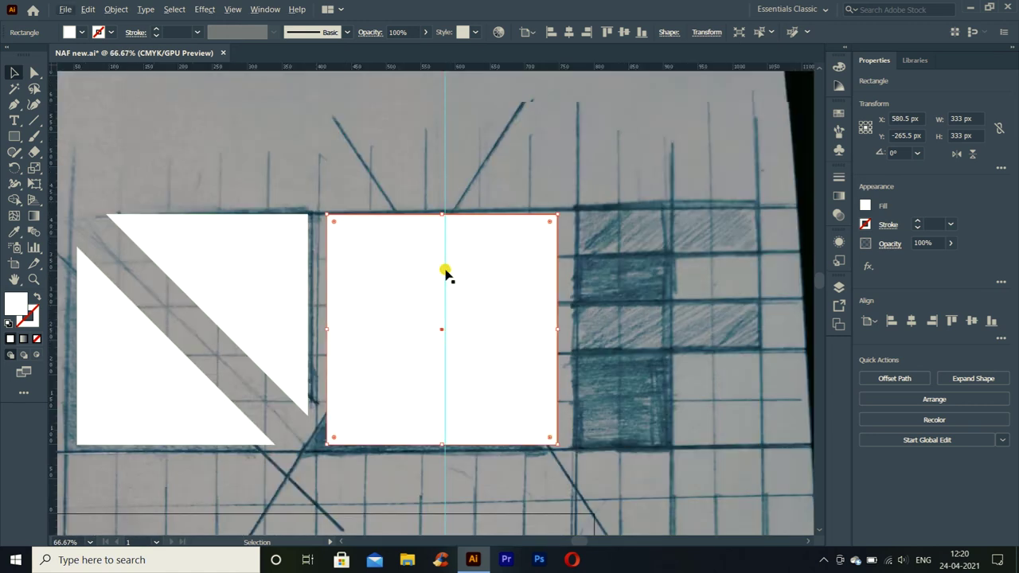
Step: Pen-draw a closed triangle from the square's top centre to its bottom-right and bottom-left corners
{"action": "left_click", "coordinate": [15, 103]}
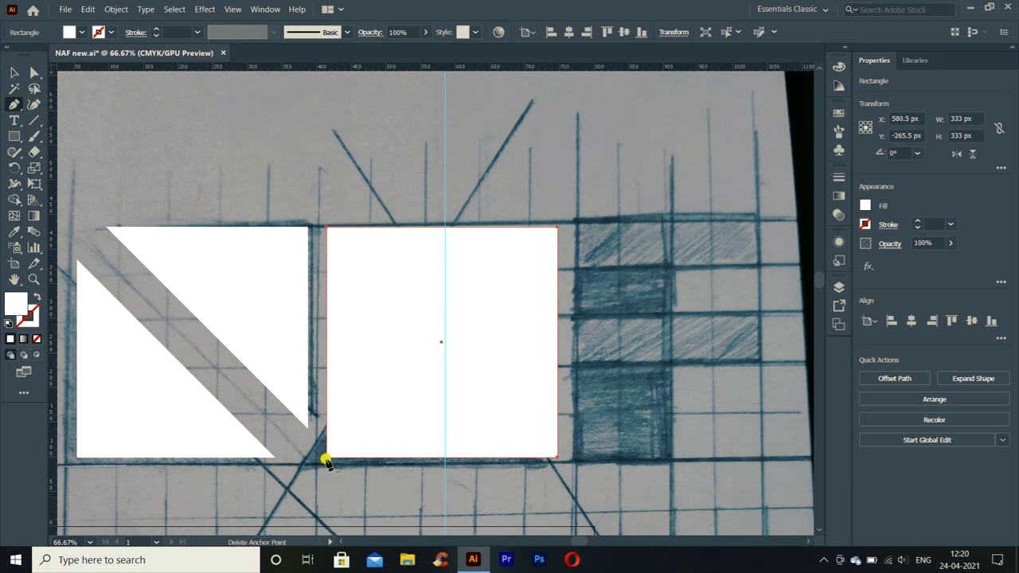
{"action": "left_click", "coordinate": [327, 462]}
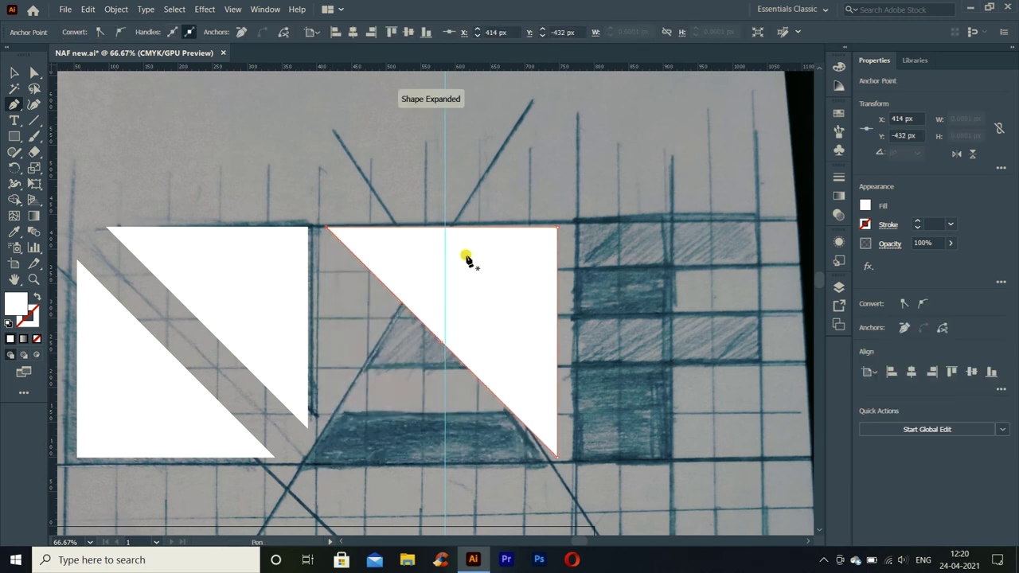
{"action": "key", "text": "ctrl+z"}
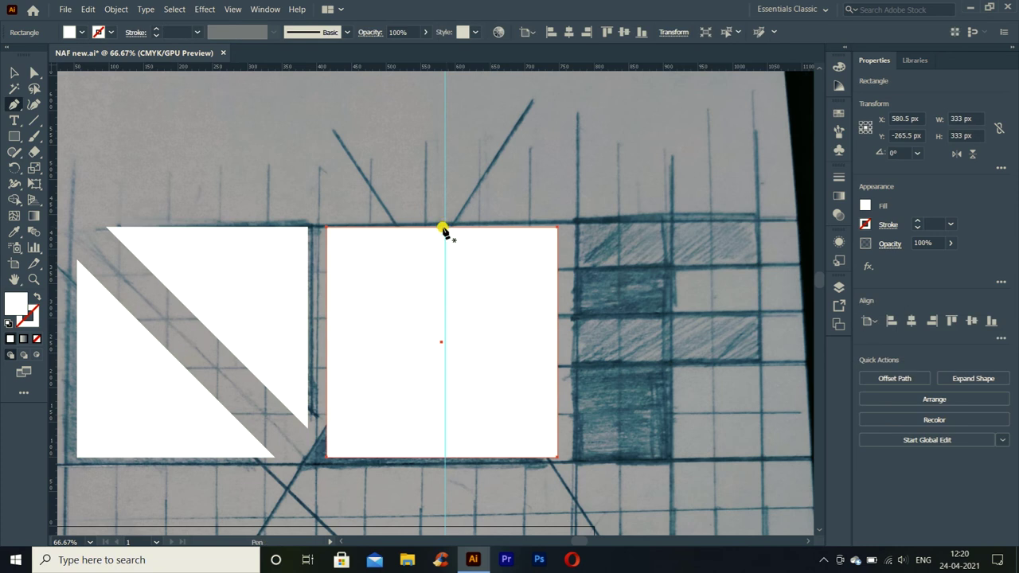
{"action": "left_click", "coordinate": [444, 229]}
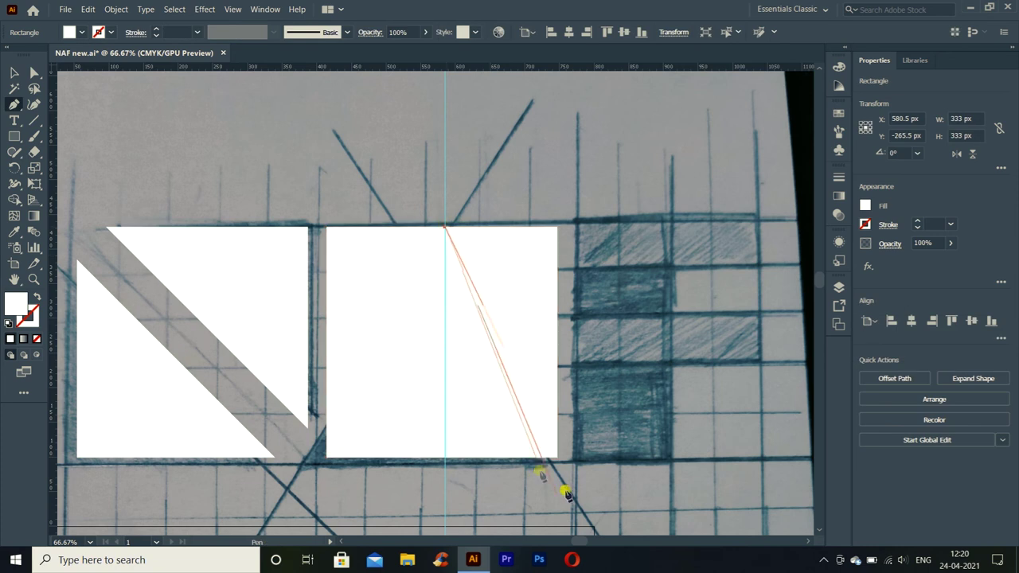
{"action": "left_click", "coordinate": [556, 458]}
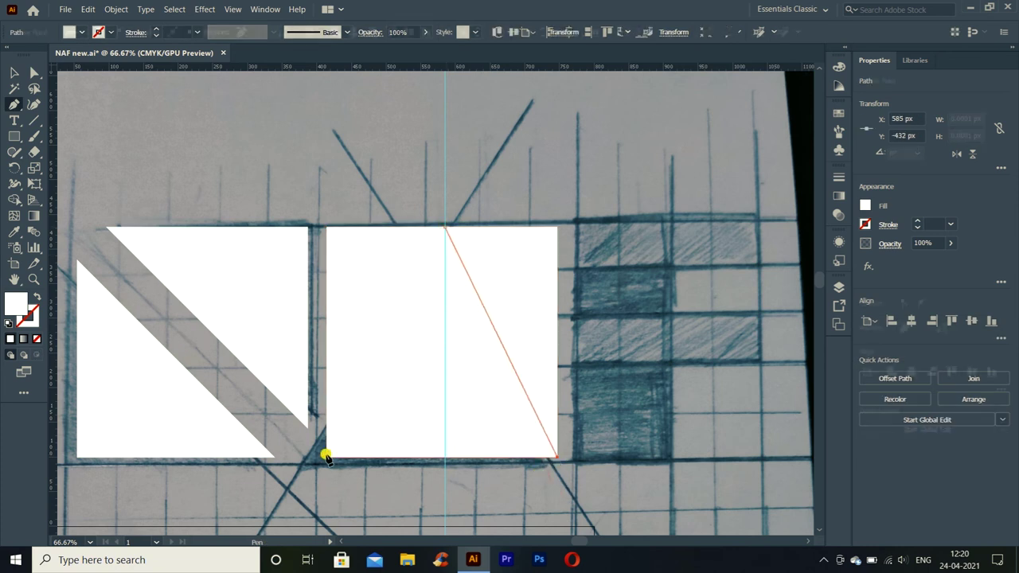
{"action": "left_click", "coordinate": [326, 460]}
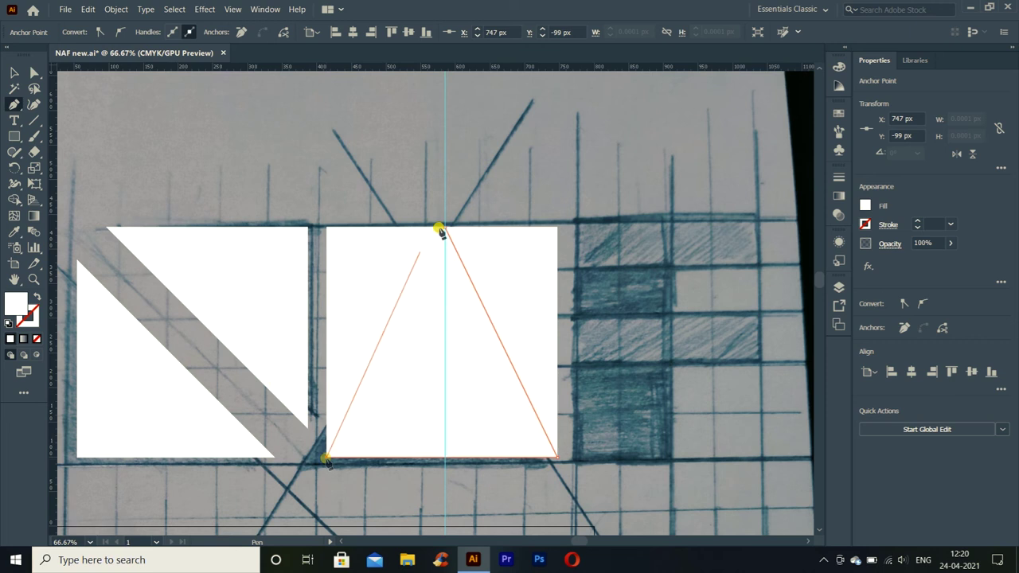
{"action": "left_click", "coordinate": [447, 230]}
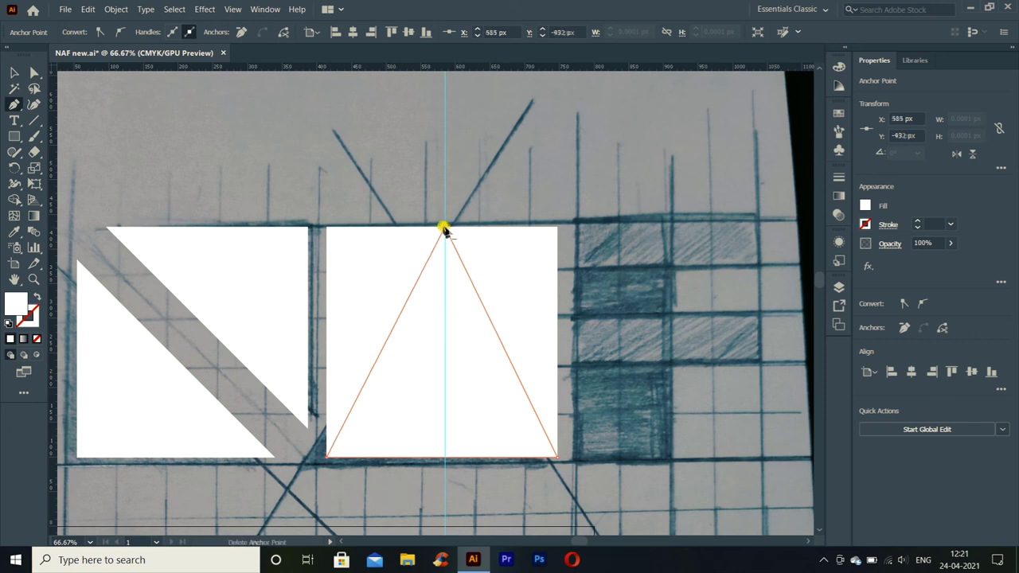
{"action": "left_click", "coordinate": [15, 72]}
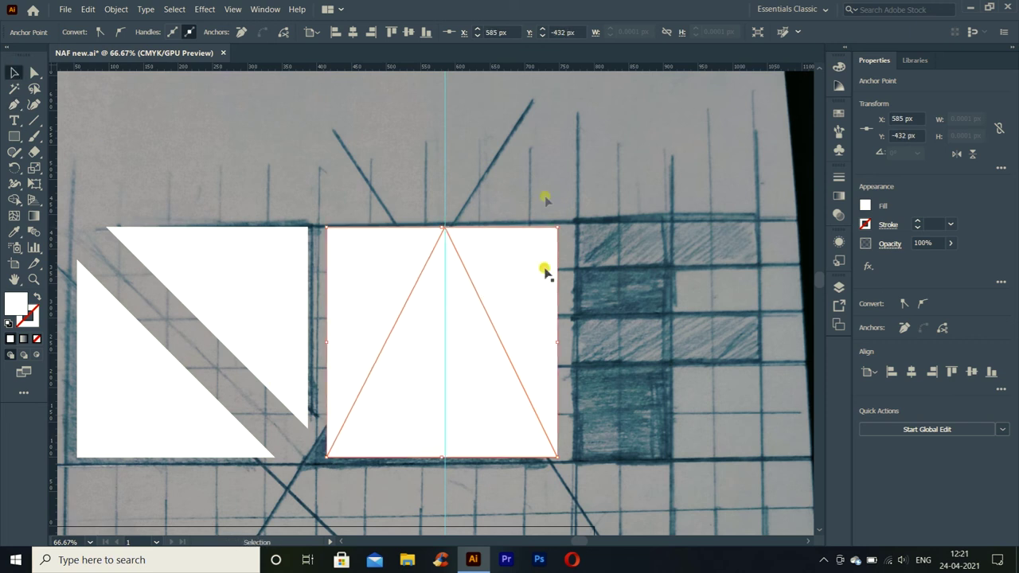
{"action": "key", "text": "ctrl+a"}
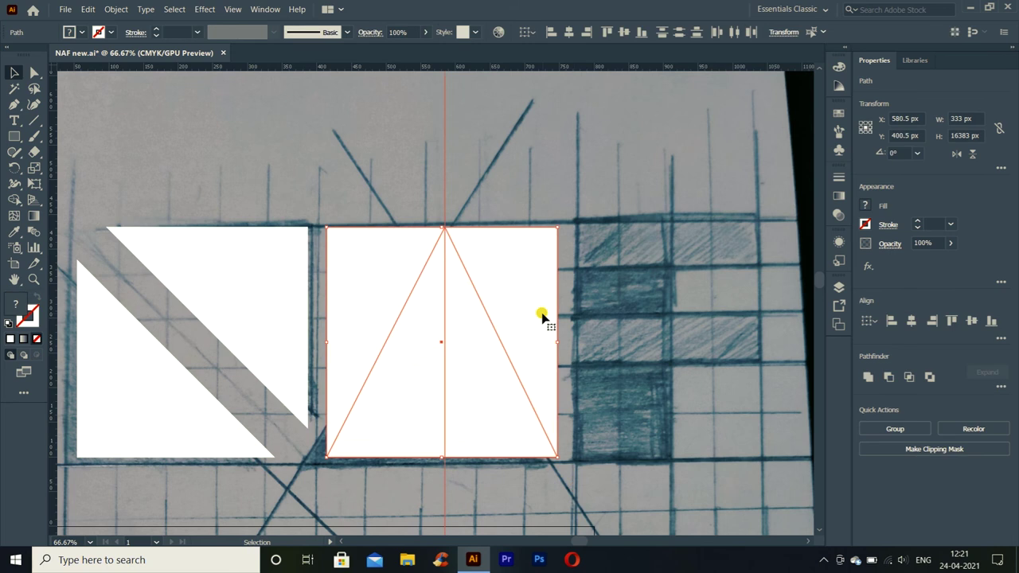
Step: Use Shape Builder to delete the square's left and right regions outside the triangle
{"action": "left_click", "coordinate": [267, 231]}
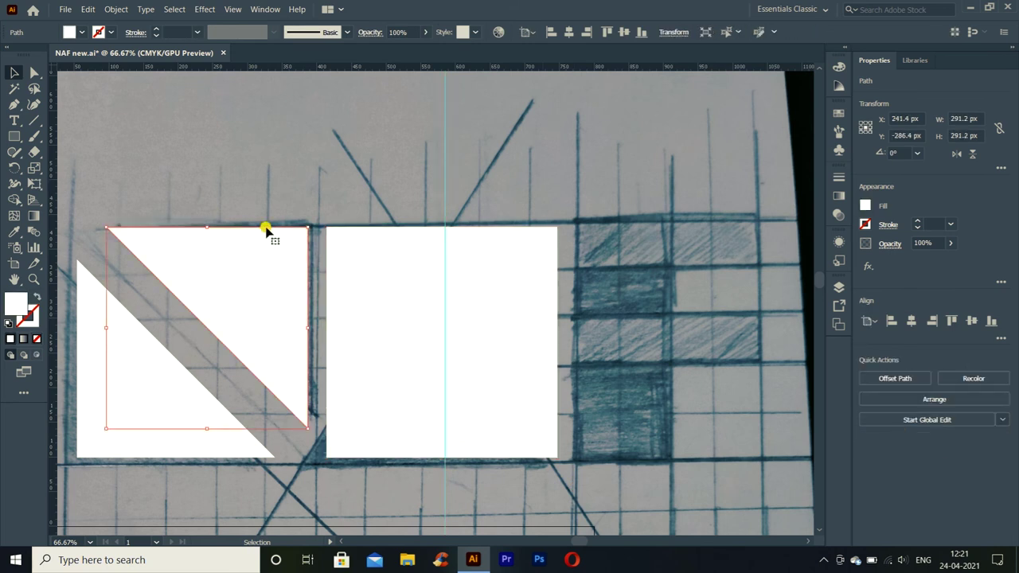
{"action": "key", "text": "shift+m"}
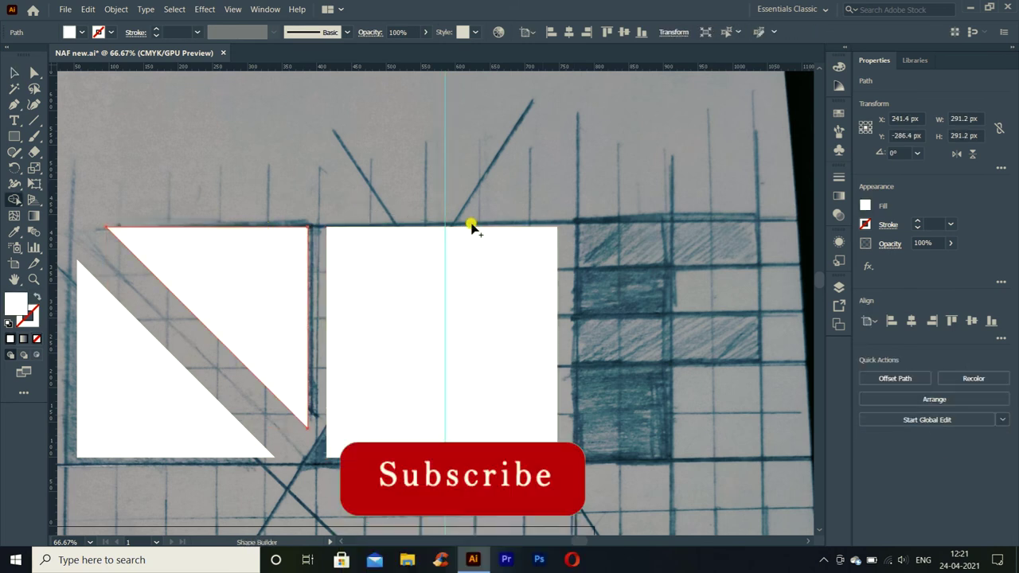
{"action": "key", "text": "v"}
{"action": "left_click_drag", "start_coordinate": [461, 270], "coordinate": [549, 455]}
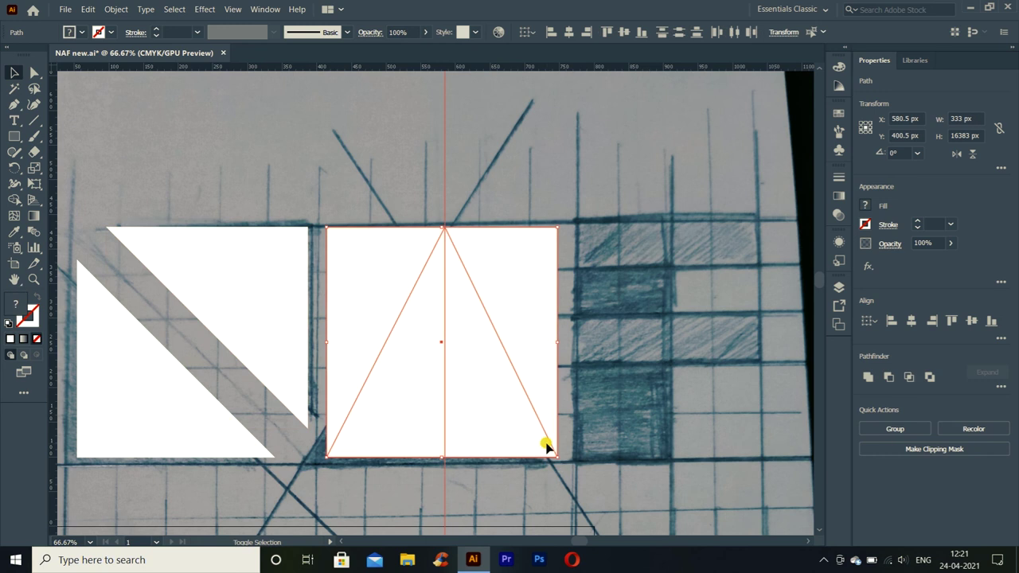
{"action": "key", "text": "shift+m"}
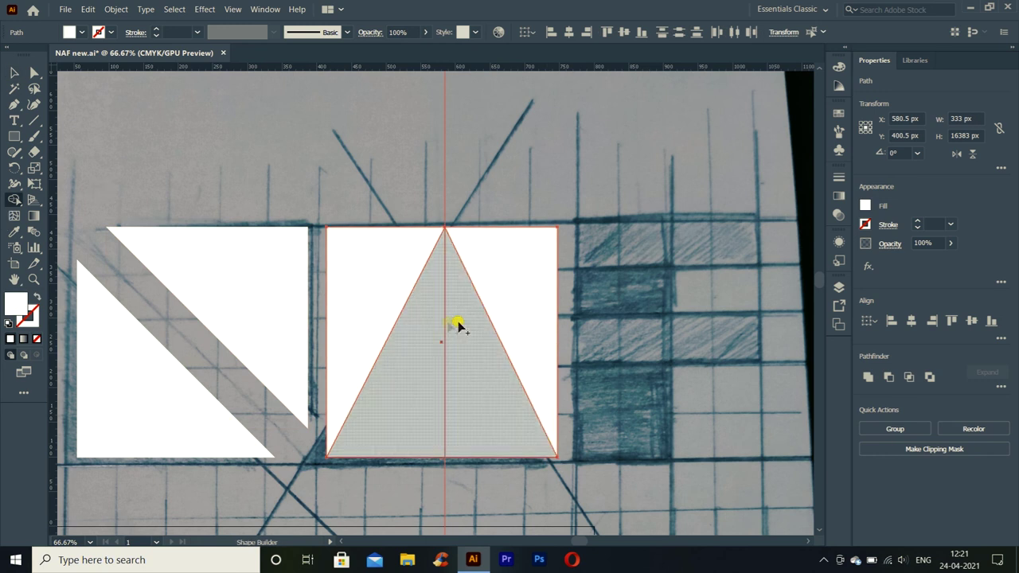
{"action": "left_click_drag", "start_coordinate": [355, 360], "coordinate": [354, 362]}
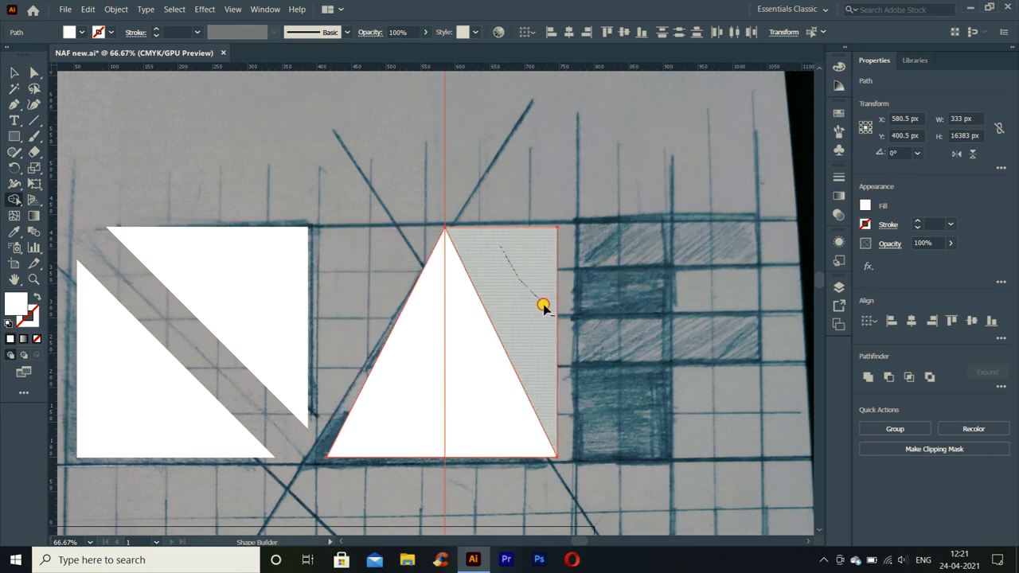
{"action": "left_click", "coordinate": [491, 239], "text": "alt"}
{"action": "left_click", "coordinate": [15, 71]}
{"action": "left_click", "coordinate": [521, 291]}
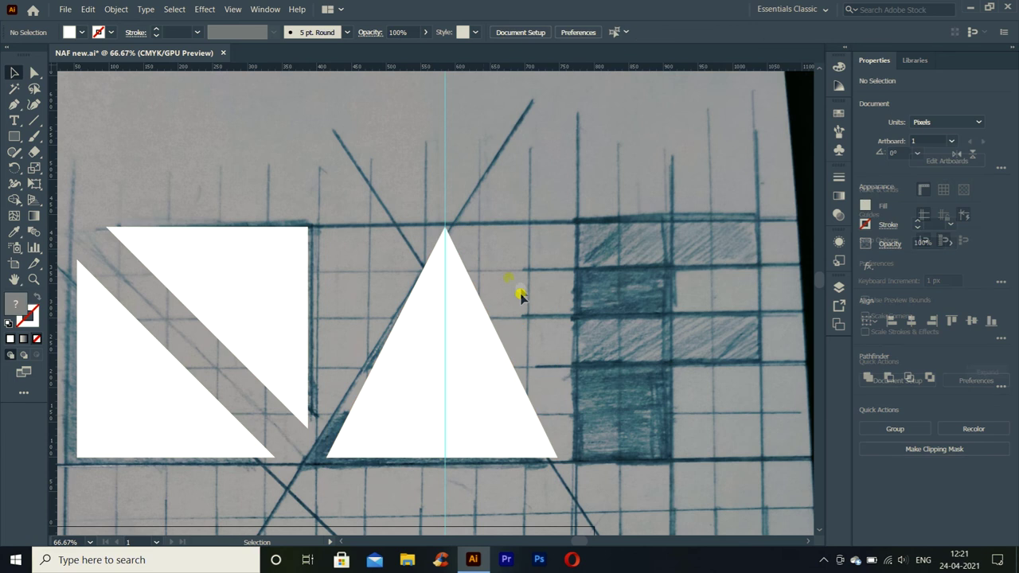
Step: Draw a 333 × 54 px bar, fill it with the sketch's teal, and move it over the triangle
{"action": "key", "text": "m"}
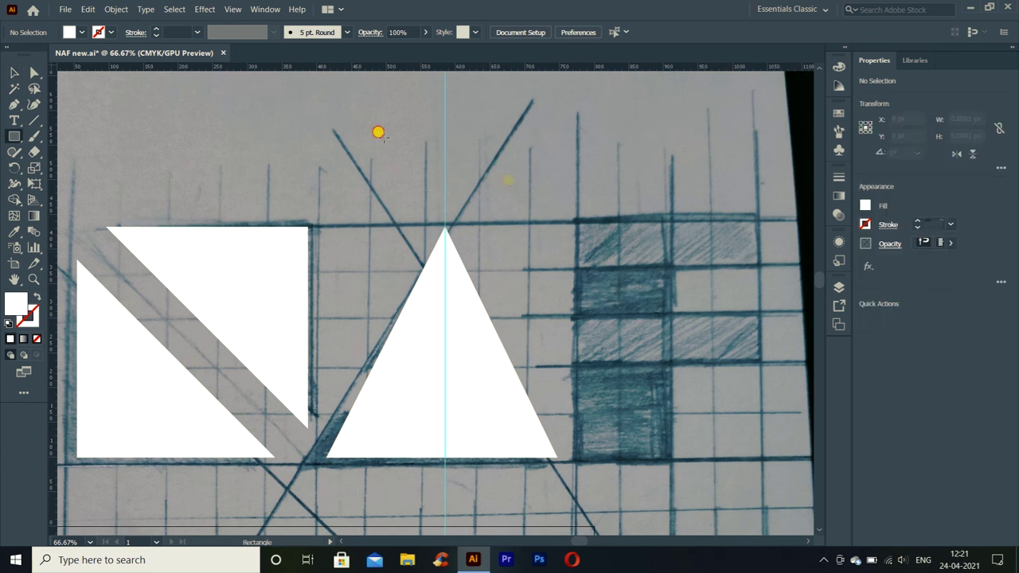
{"action": "left_click_drag", "start_coordinate": [383, 134], "coordinate": [583, 170]}
{"action": "left_click", "coordinate": [971, 118]}
{"action": "type", "text": "333"}
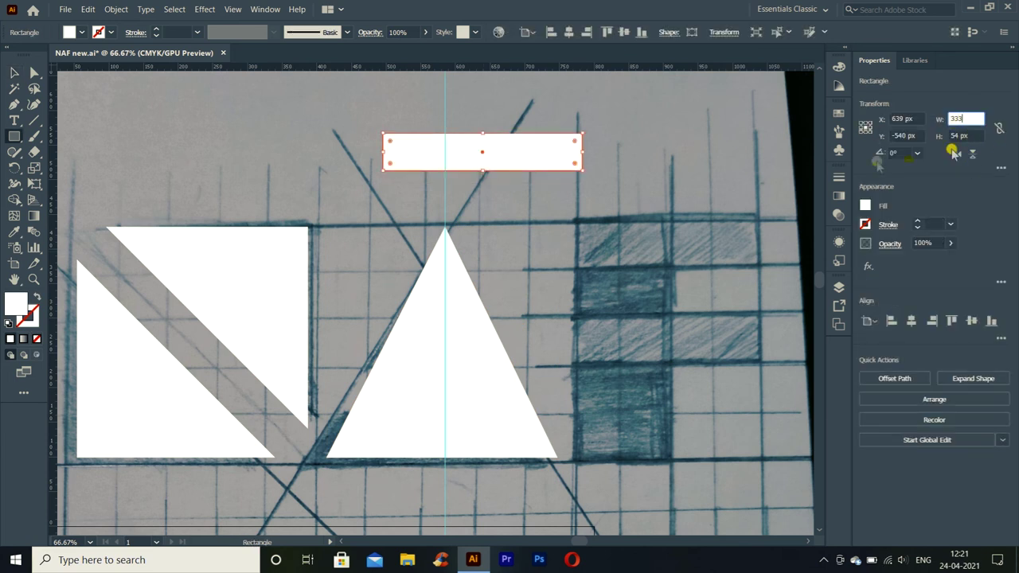
{"action": "left_click", "coordinate": [961, 131]}
{"action": "type", "text": "33"}
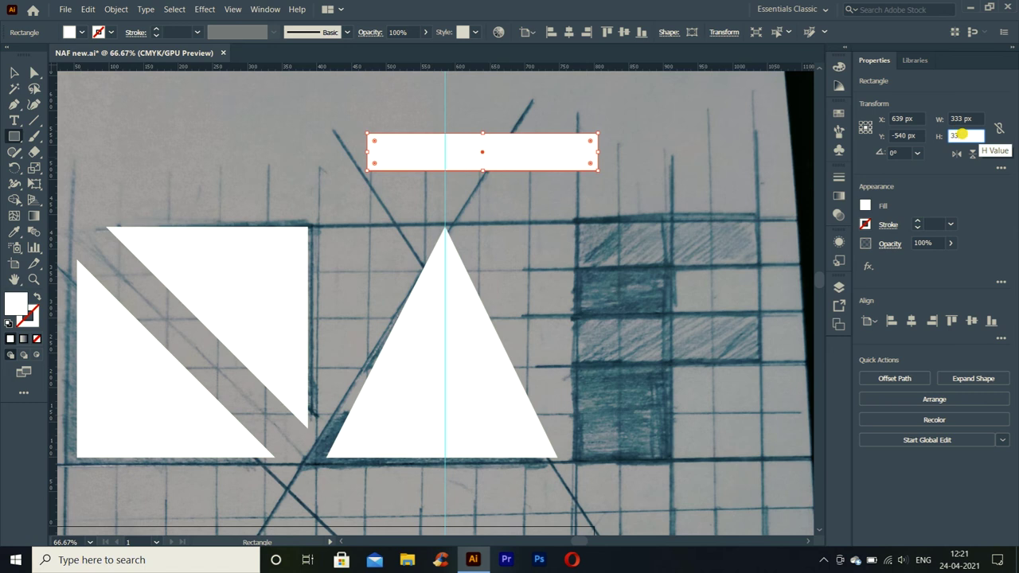
{"action": "key", "text": "Return"}
{"action": "key", "text": "ctrl+z"}
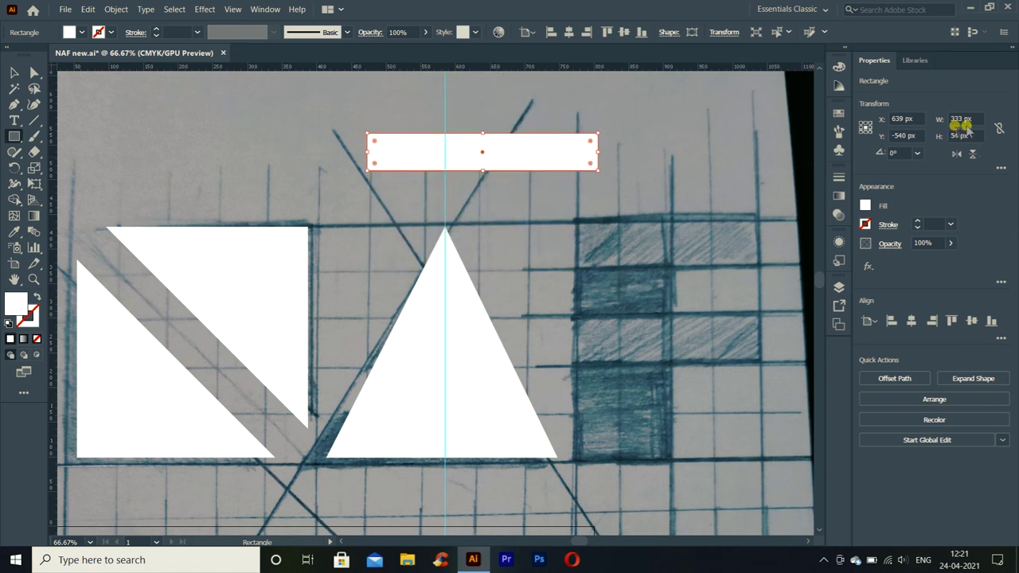
{"action": "key", "text": "i"}
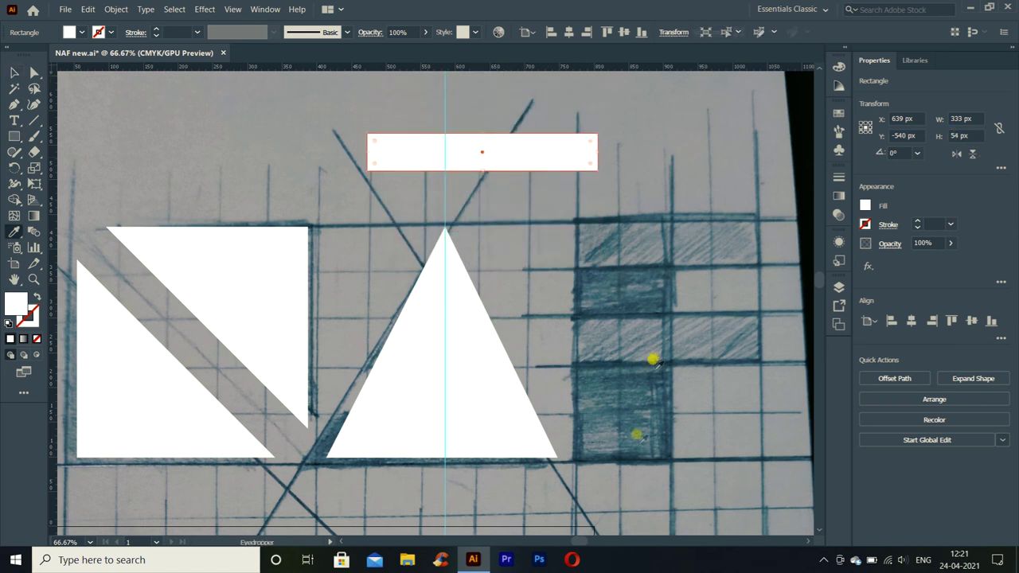
{"action": "left_click", "coordinate": [645, 278]}
{"action": "key", "text": "v"}
{"action": "mouse_move", "coordinate": [470, 157]}
{"action": "left_mouse_down"}
{"action": "mouse_move", "coordinate": [528, 362]}
{"action": "mouse_move", "coordinate": [524, 348]}
{"action": "left_mouse_up"}
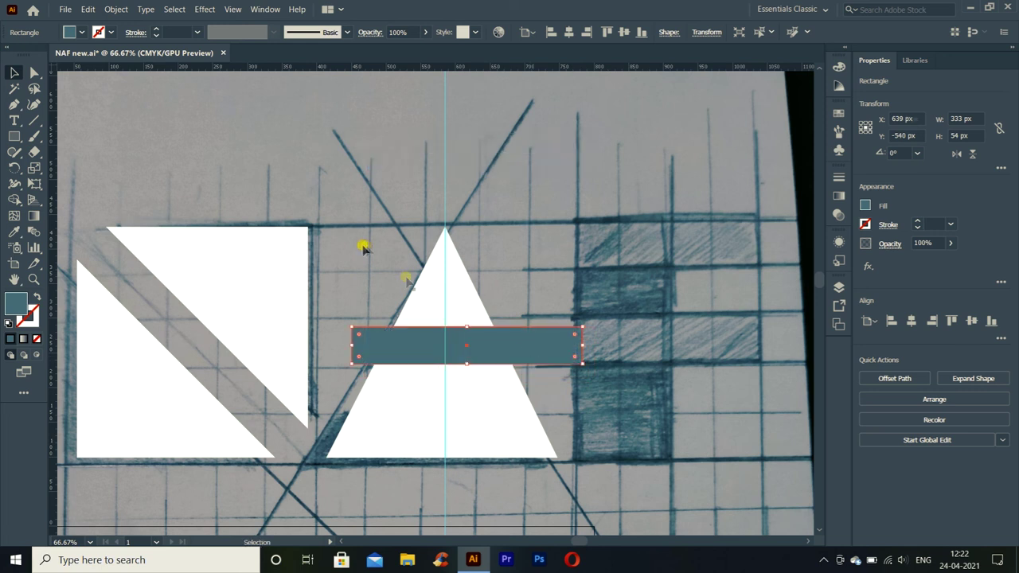
Step: With Shape Builder, delete the bar and the triangle strip beneath it
{"action": "left_click", "coordinate": [515, 455], "text": "shift"}
{"action": "key", "text": "shift+m"}
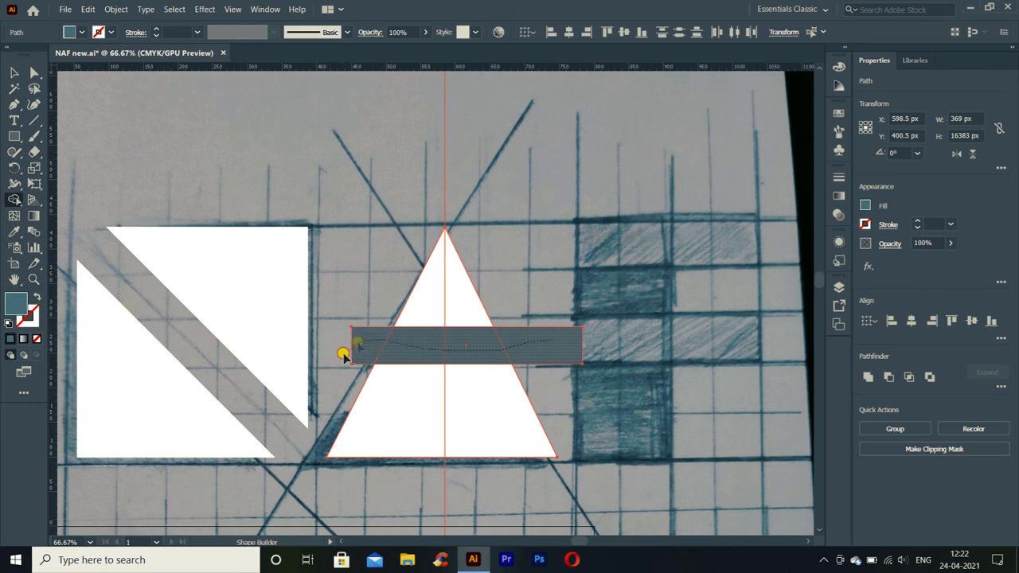
{"action": "left_click_drag", "start_coordinate": [503, 352], "coordinate": [342, 359]}
{"action": "left_click", "coordinate": [14, 72]}
{"action": "left_click", "coordinate": [409, 200]}
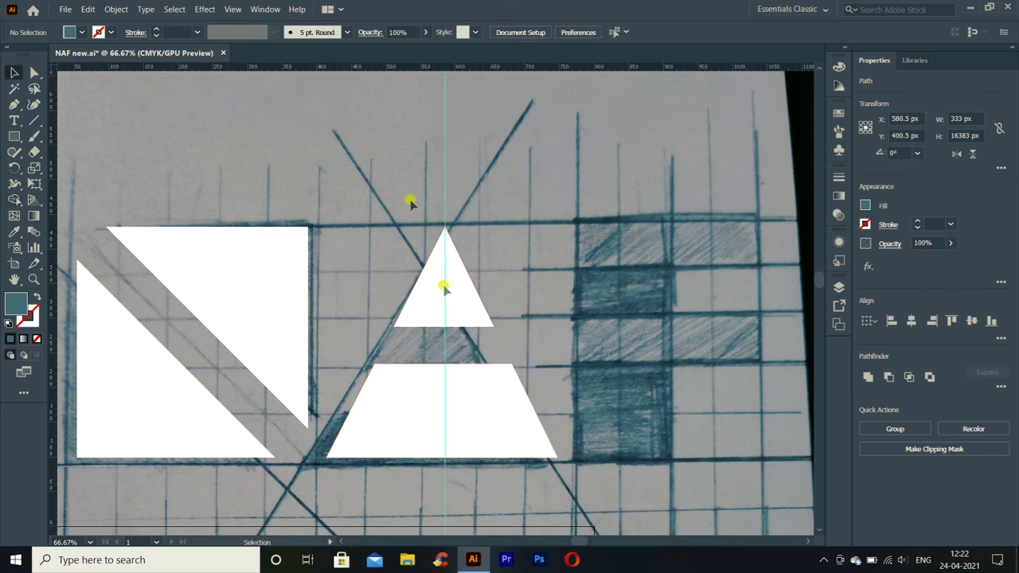
{"action": "key", "text": "ctrl+minus"}
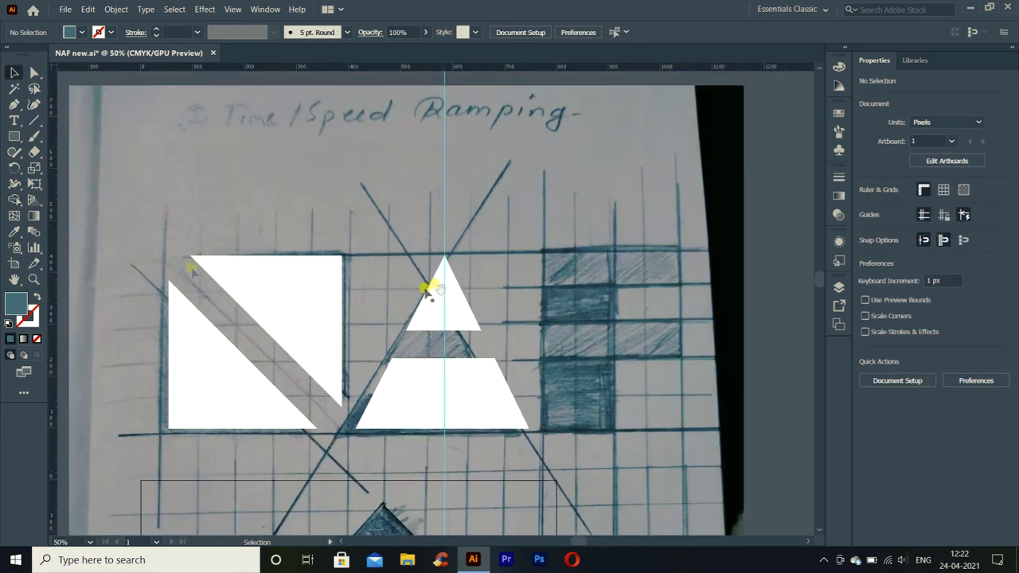
Step: Draw the F stem rectangle and give it the triangle's white fill
{"action": "key", "text": "m"}
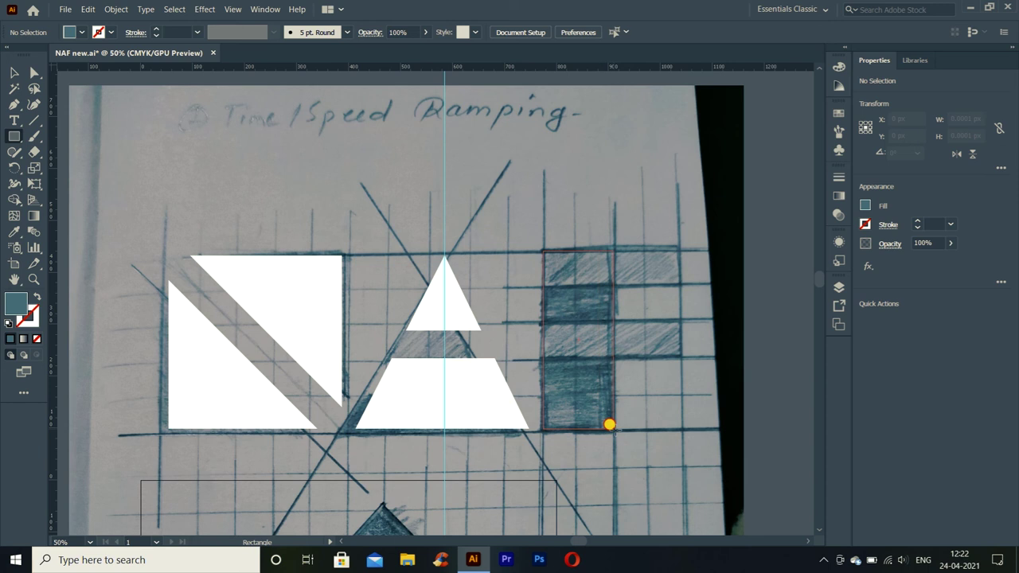
{"action": "left_click_drag", "start_coordinate": [605, 430], "coordinate": [608, 433]}
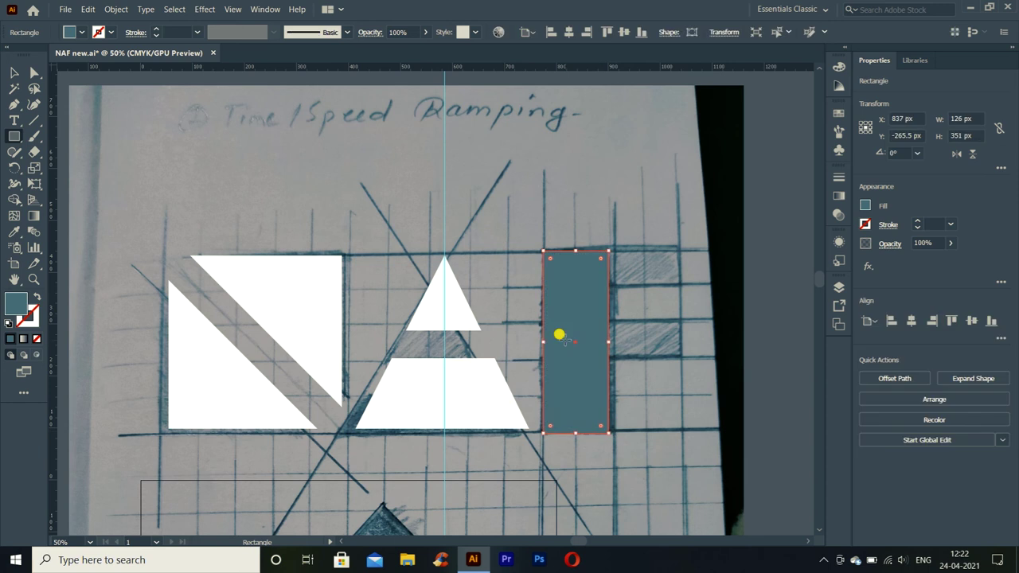
{"action": "key", "text": "i"}
{"action": "left_click", "coordinate": [442, 281]}
Step: Draw a thin 270 px grey top bar for the F
{"action": "key", "text": "m"}
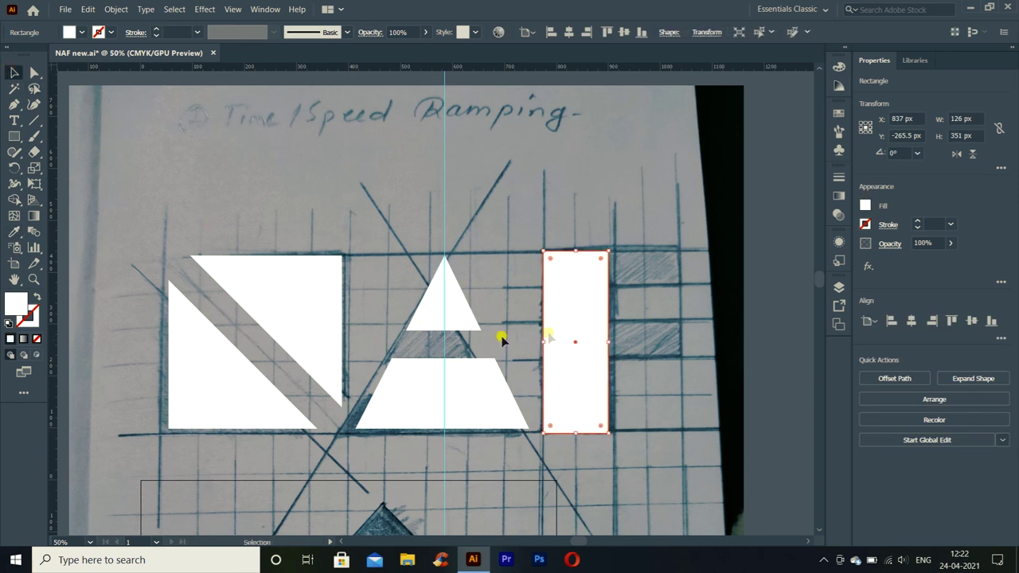
{"action": "scroll", "coordinate": [540, 245], "scroll_direction": "up", "scroll_amount": 2, "text": "alt"}
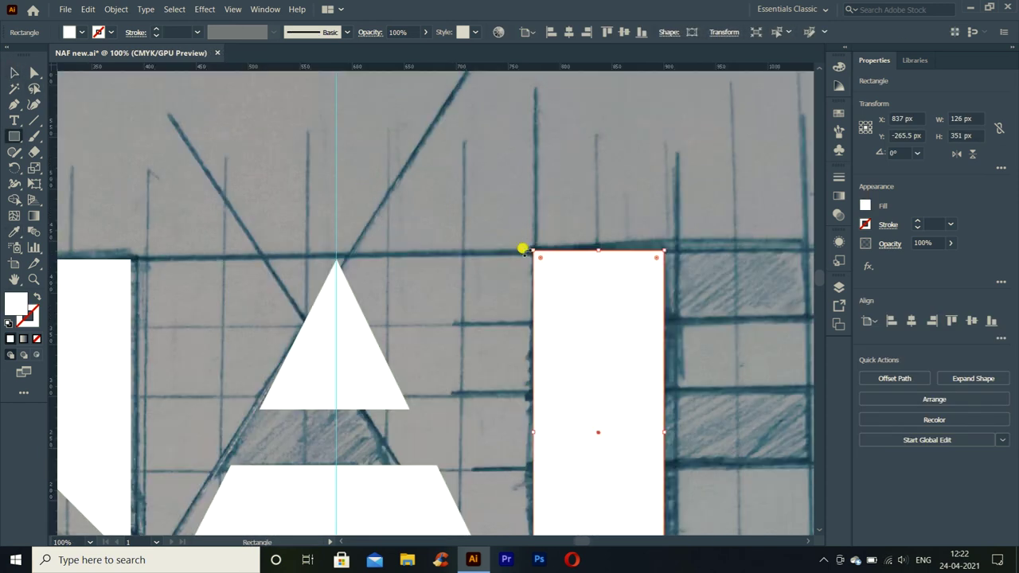
{"action": "mouse_move", "coordinate": [534, 242]}
{"action": "left_mouse_down"}
{"action": "mouse_move", "coordinate": [803, 335]}
{"action": "mouse_move", "coordinate": [809, 328]}
{"action": "mouse_move", "coordinate": [724, 323]}
{"action": "left_mouse_up"}
{"action": "key", "text": "i"}
{"action": "left_click", "coordinate": [626, 412]}
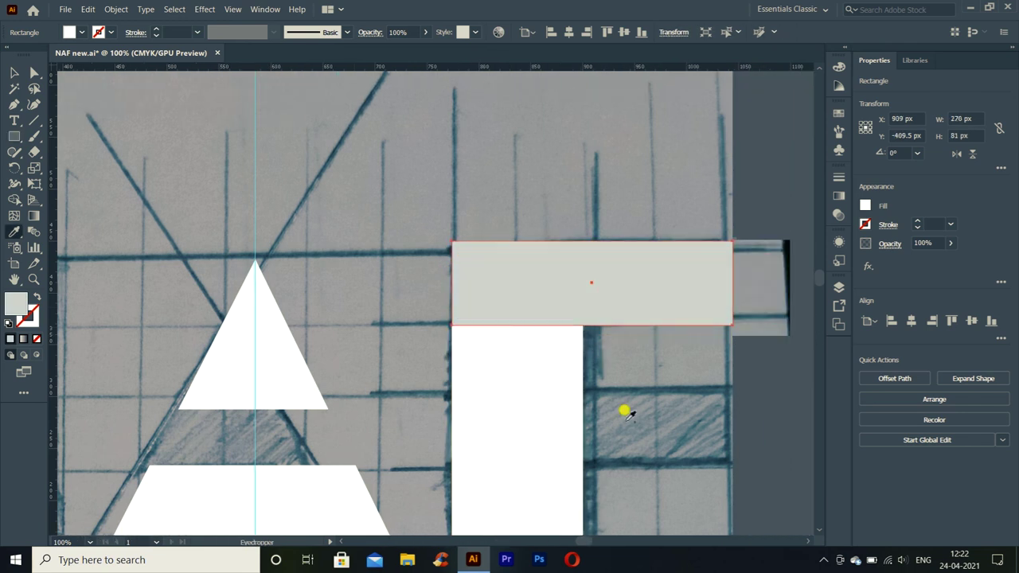
{"action": "key", "text": "v"}
{"action": "mouse_move", "coordinate": [592, 243]}
{"action": "left_mouse_down"}
{"action": "mouse_move", "coordinate": [594, 262]}
{"action": "mouse_move", "coordinate": [590, 250]}
{"action": "left_mouse_up"}
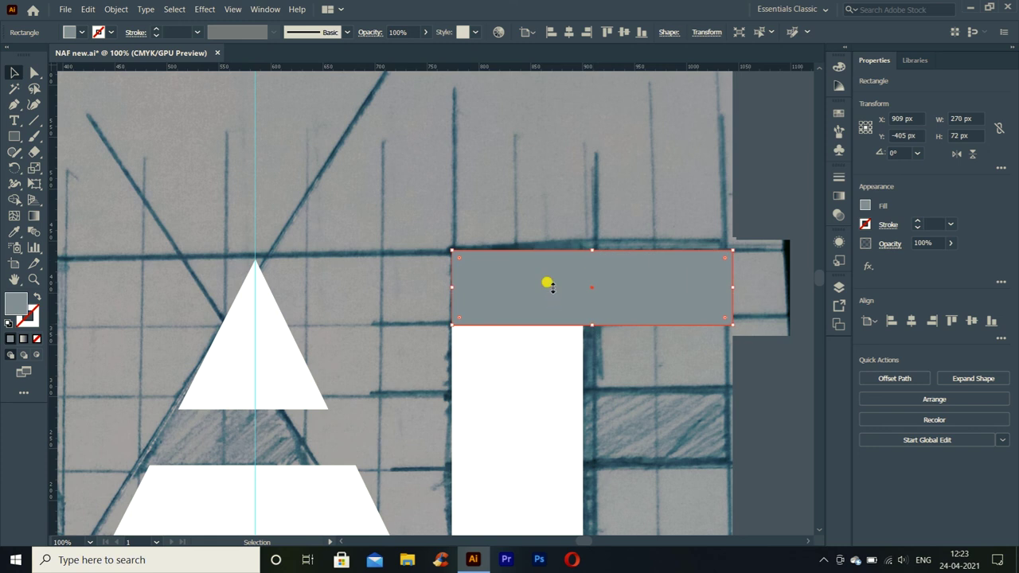
Step: Duplicate the top bar down as the middle bar and shorten it to 225 px
{"action": "scroll", "coordinate": [550, 284], "scroll_direction": "down", "scroll_amount": 2, "text": "alt"}
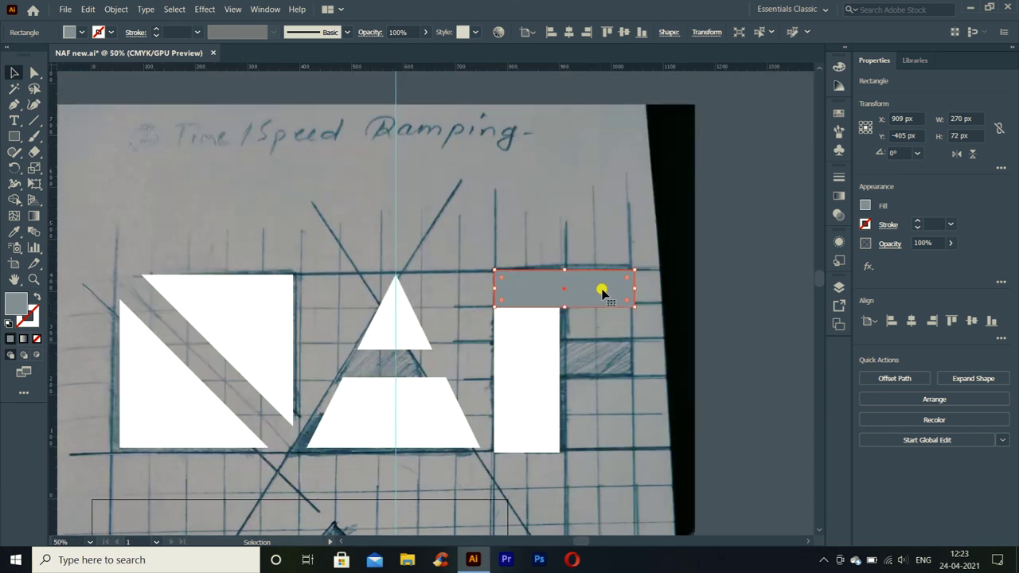
{"action": "left_click", "coordinate": [631, 365]}
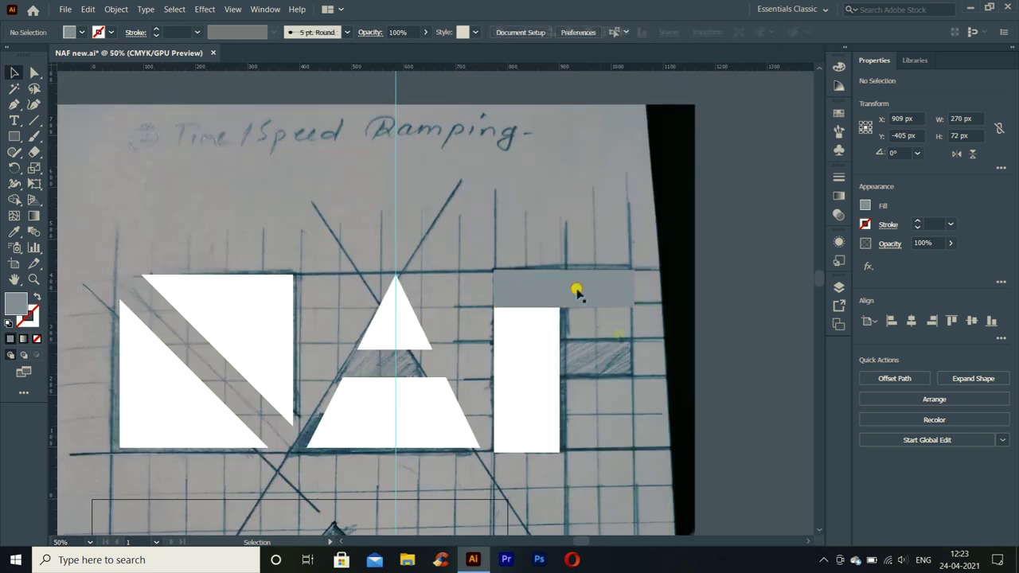
{"action": "left_click", "coordinate": [583, 292]}
{"action": "mouse_move", "coordinate": [583, 292]}
{"action": "left_mouse_down", "text": "alt"}
{"action": "mouse_move", "coordinate": [585, 365]}
{"action": "mouse_move", "coordinate": [561, 236]}
{"action": "mouse_move", "coordinate": [533, 365]}
{"action": "left_mouse_up", "text": "alt"}
{"action": "scroll", "coordinate": [559, 357], "scroll_direction": "up", "scroll_amount": 2}
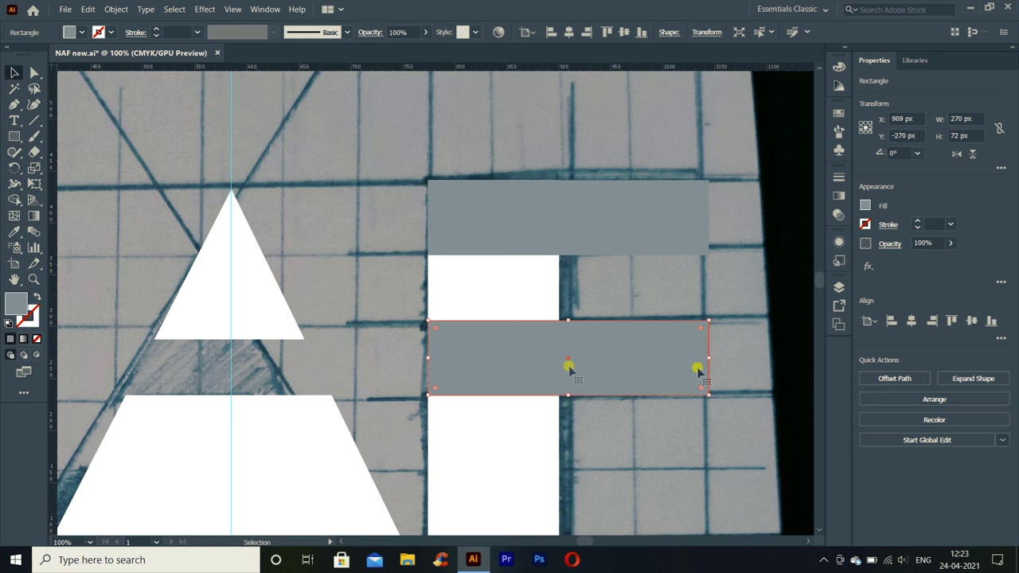
{"action": "left_click_drag", "start_coordinate": [706, 356], "coordinate": [657, 356]}
{"action": "scroll", "coordinate": [553, 387], "scroll_direction": "down", "scroll_amount": 2}
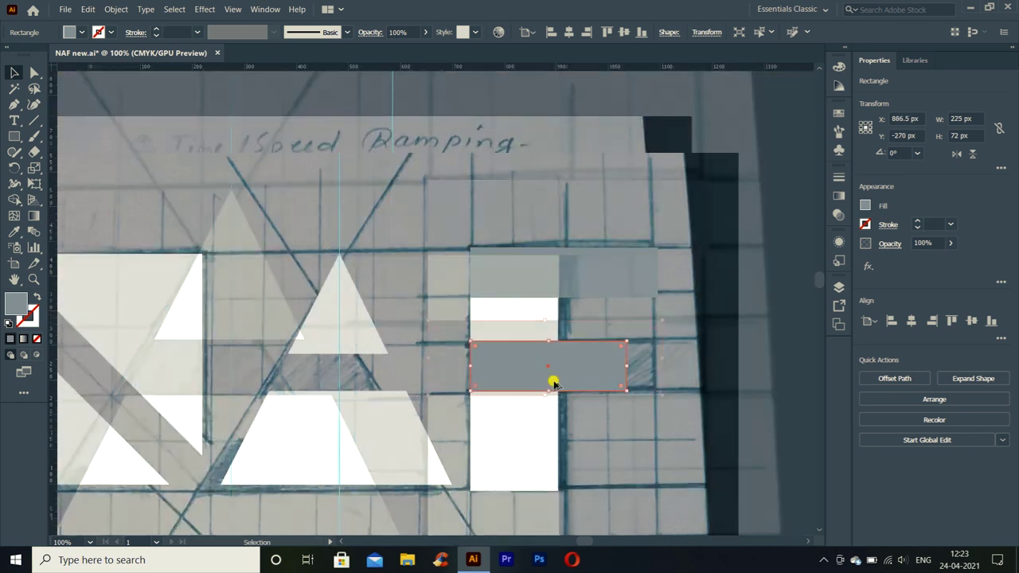
{"action": "scroll", "coordinate": [552, 382], "scroll_direction": "down", "scroll_amount": 2}
{"action": "scroll", "coordinate": [552, 382], "scroll_direction": "up", "scroll_amount": 3}
{"action": "left_click", "coordinate": [625, 438]}
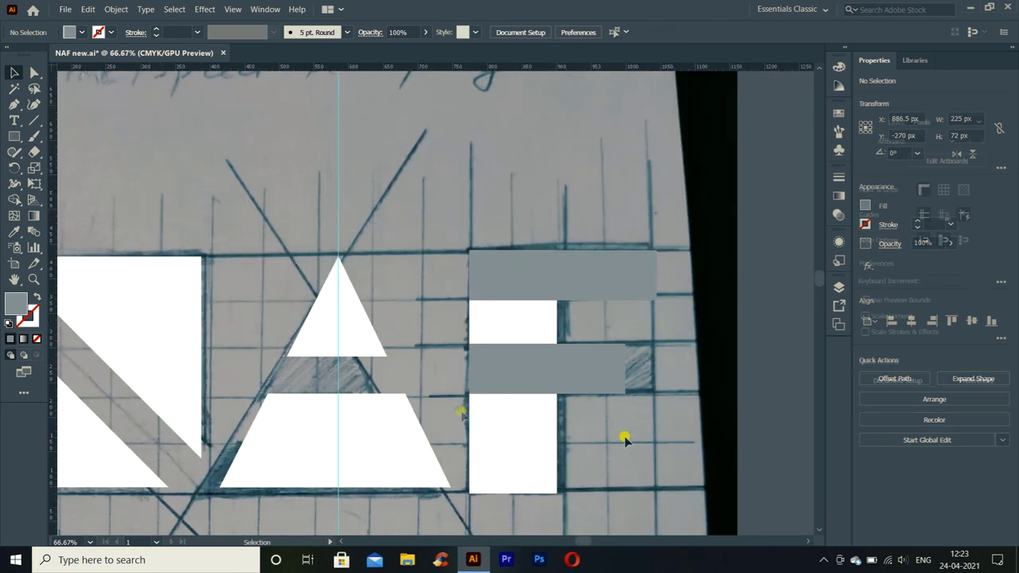
Step: Move the A's small top triangle up about 7 px
{"action": "left_click", "coordinate": [344, 327]}
{"action": "key", "text": "shift+Down"}
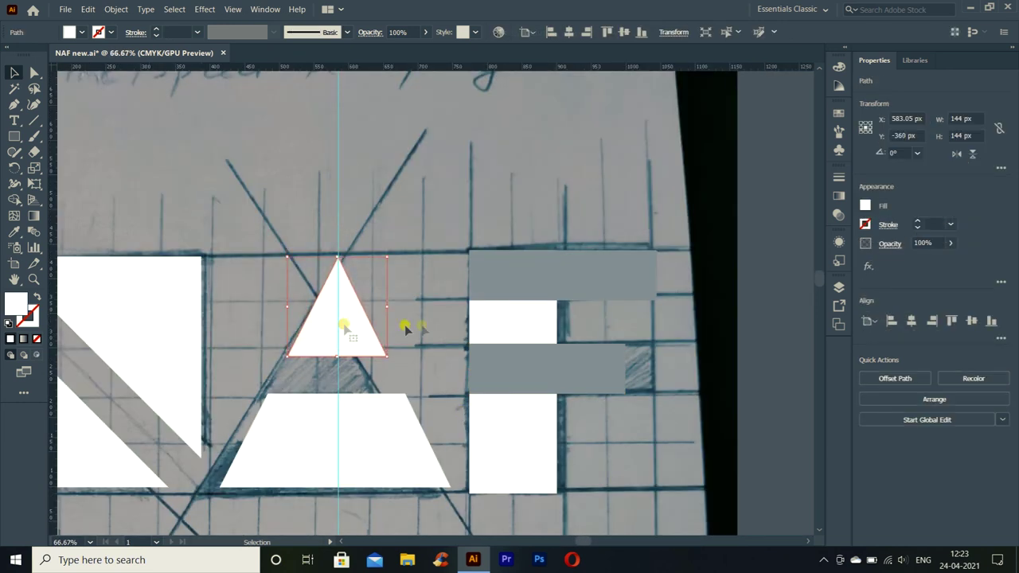
{"action": "left_click", "coordinate": [422, 328]}
{"action": "left_click_drag", "start_coordinate": [364, 342], "coordinate": [363, 336]}
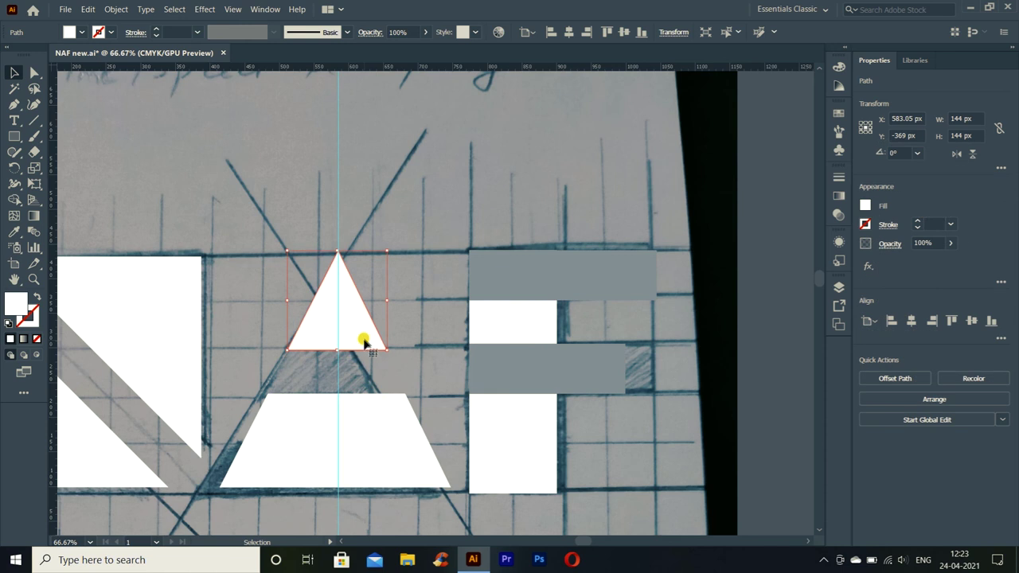
{"action": "left_click", "coordinate": [410, 334]}
Step: Hide the pencil sketch layer (Layer 1) in the Layers panel
{"action": "scroll", "coordinate": [406, 331], "scroll_direction": "down", "scroll_amount": 2}
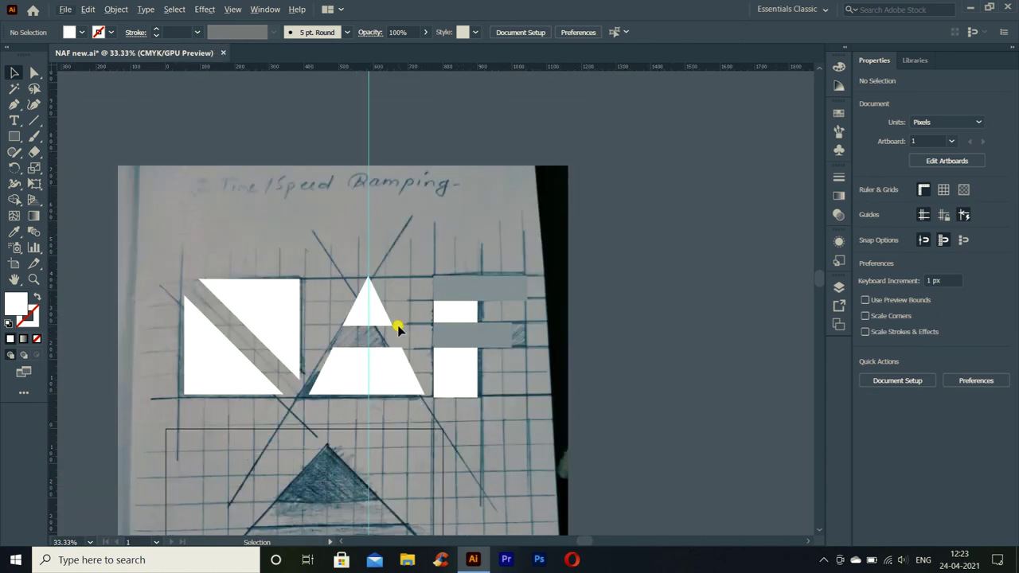
{"action": "scroll", "coordinate": [398, 329], "scroll_direction": "down", "scroll_amount": 1}
{"action": "left_click", "coordinate": [838, 288]}
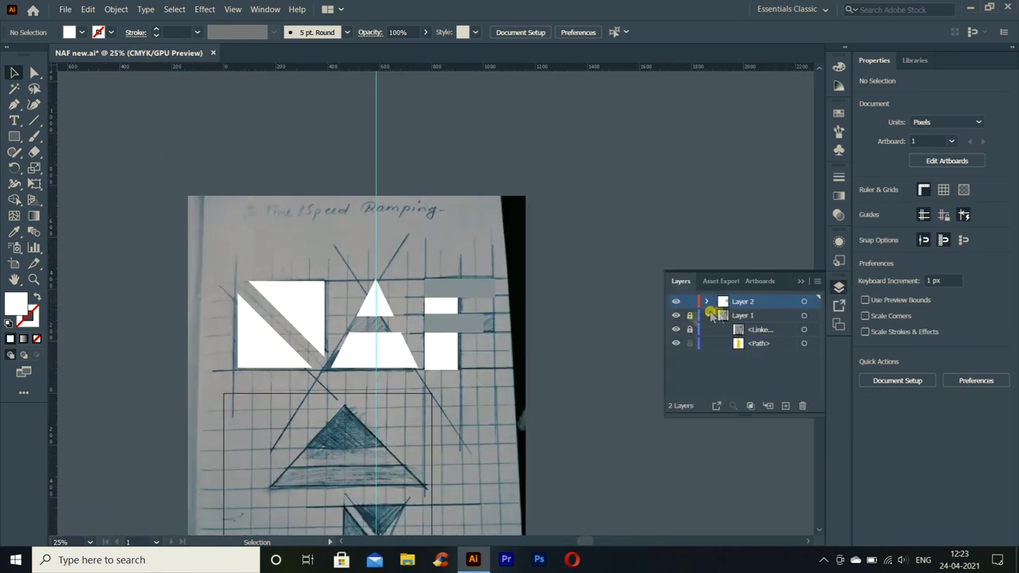
{"action": "left_click", "coordinate": [675, 316]}
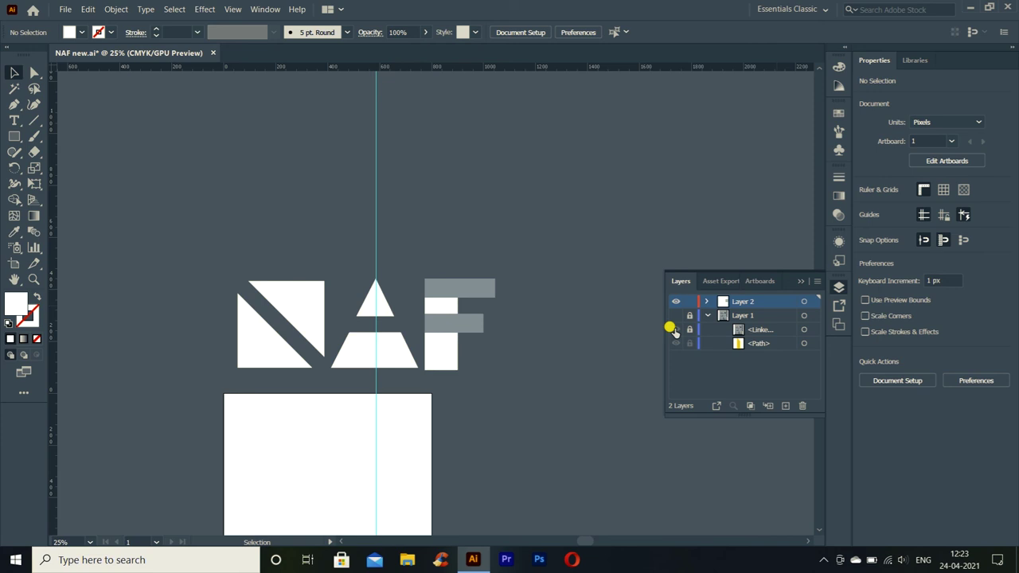
{"action": "scroll", "coordinate": [509, 371], "scroll_direction": "down", "scroll_amount": 2}
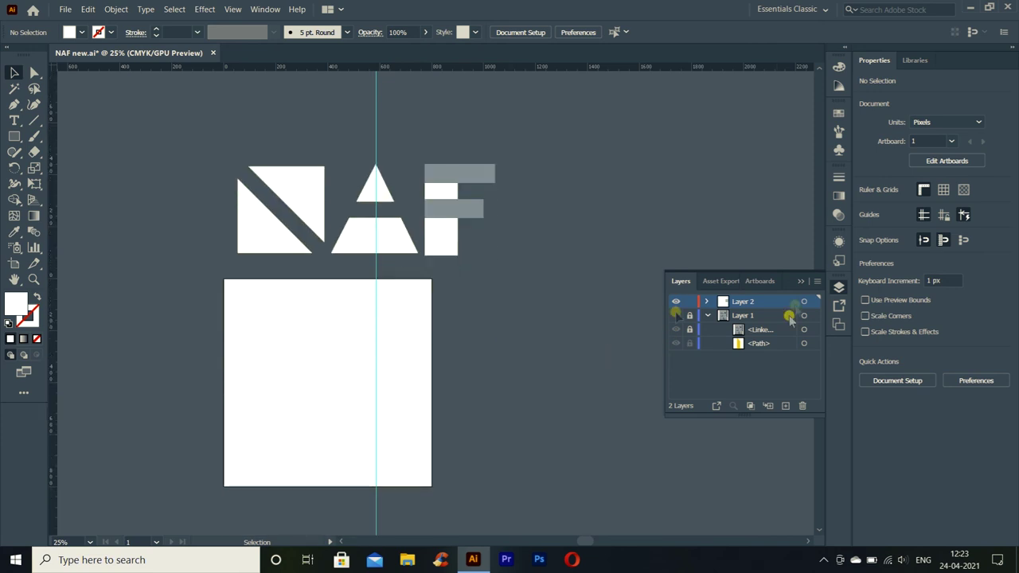
{"action": "left_click", "coordinate": [801, 282]}
Step: Delete the vertical centre guide and select all the NAF shapes
{"action": "left_click", "coordinate": [374, 133]}
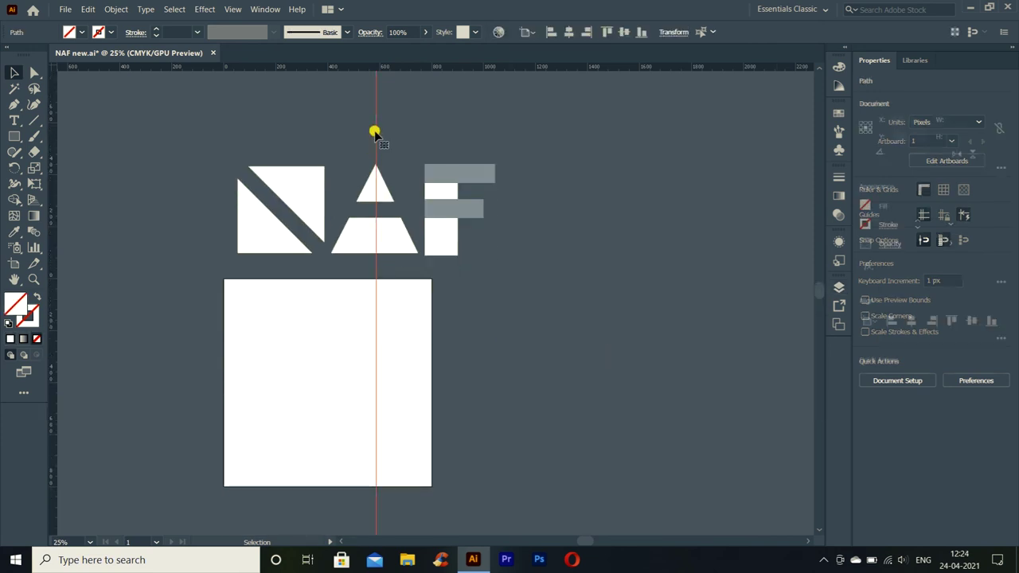
{"action": "key", "text": "Delete"}
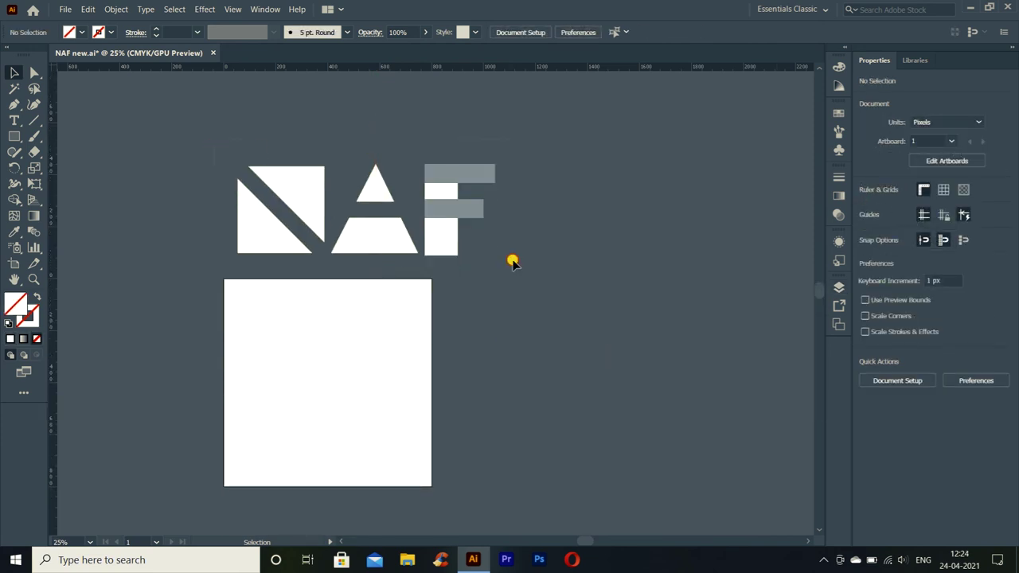
{"action": "key", "text": "ctrl+a"}
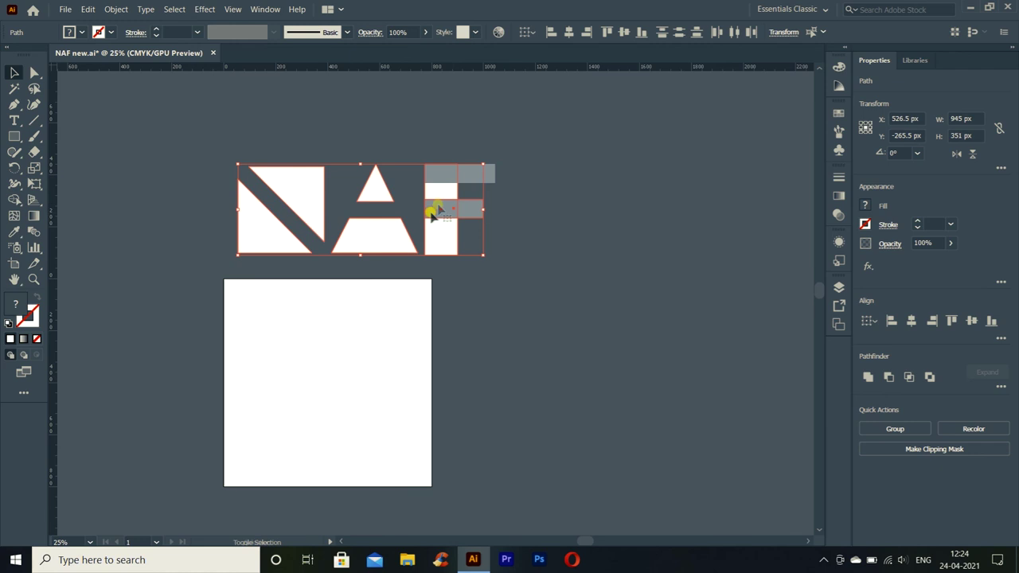
Step: Move the NAF shapes down onto the artboard and scale them to fit
{"action": "mouse_move", "coordinate": [483, 165]}
{"action": "left_mouse_down"}
{"action": "mouse_move", "coordinate": [489, 339]}
{"action": "mouse_move", "coordinate": [391, 358]}
{"action": "left_mouse_up"}
{"action": "scroll", "coordinate": [301, 422], "scroll_direction": "up", "scroll_amount": 2}
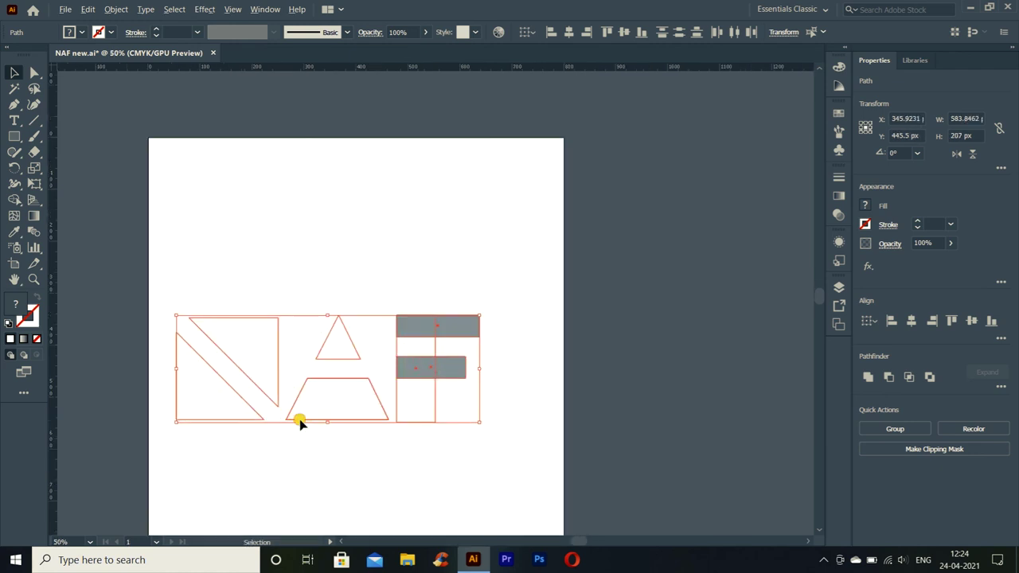
{"action": "left_click_drag", "start_coordinate": [298, 420], "coordinate": [448, 358]}
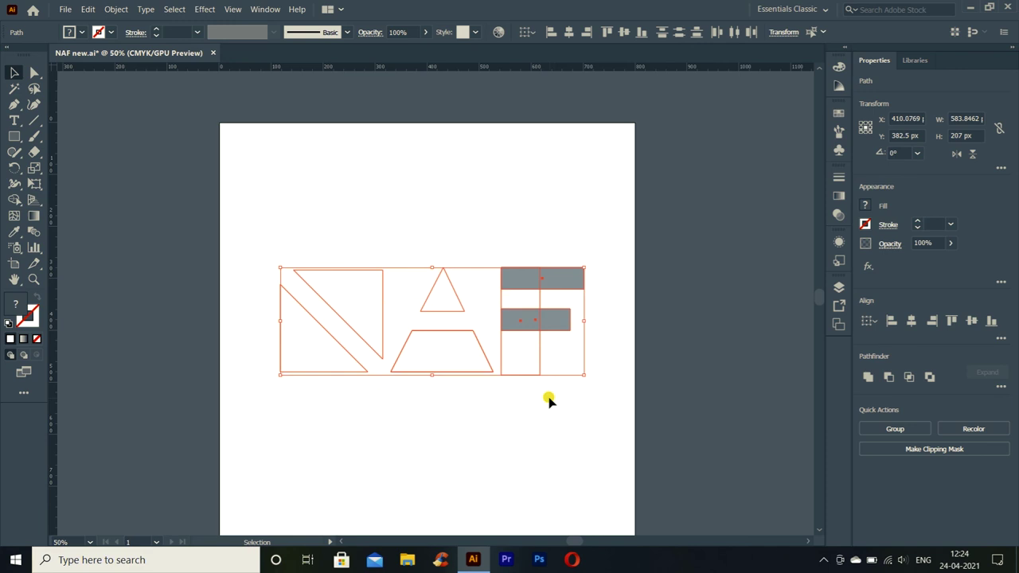
{"action": "left_click", "coordinate": [678, 312]}
{"action": "key", "text": "a"}
{"action": "key", "text": "ctrl+a"}
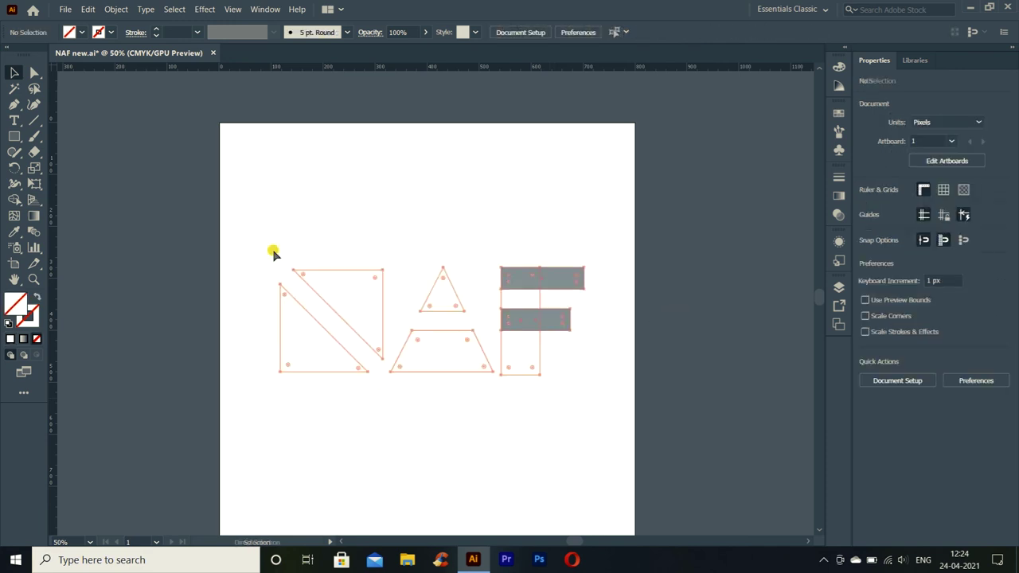
{"action": "left_click", "coordinate": [656, 363]}
{"action": "key", "text": "v"}
Step: Fill the diagonally cut square with pale yellow via the colour picker
{"action": "left_click", "coordinate": [360, 303]}
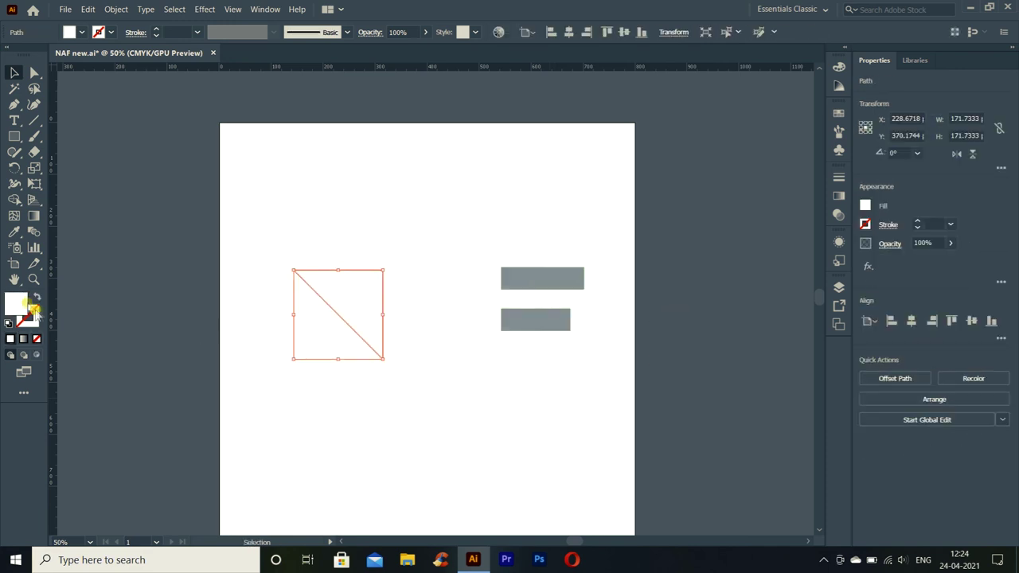
{"action": "double_click", "coordinate": [22, 300]}
{"action": "mouse_move", "coordinate": [522, 319]}
{"action": "left_mouse_down"}
{"action": "mouse_move", "coordinate": [518, 296]}
{"action": "mouse_move", "coordinate": [522, 332]}
{"action": "left_mouse_up"}
{"action": "left_click", "coordinate": [372, 198]}
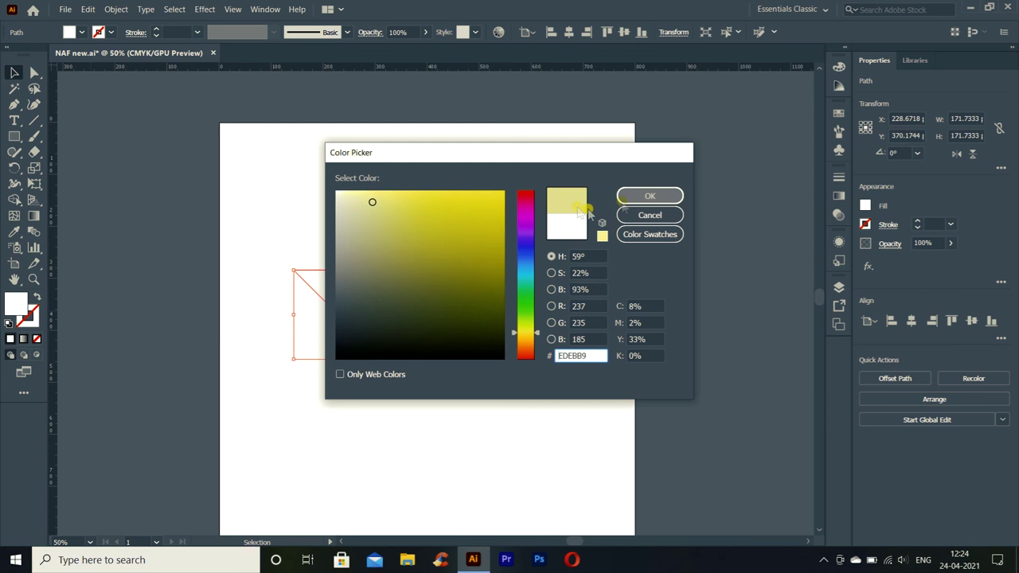
{"action": "key", "text": "Return"}
{"action": "left_click", "coordinate": [432, 262]}
Step: Eyedrop grey onto the N's lower triangle and yellow onto the A's small triangle
{"action": "left_click", "coordinate": [327, 346]}
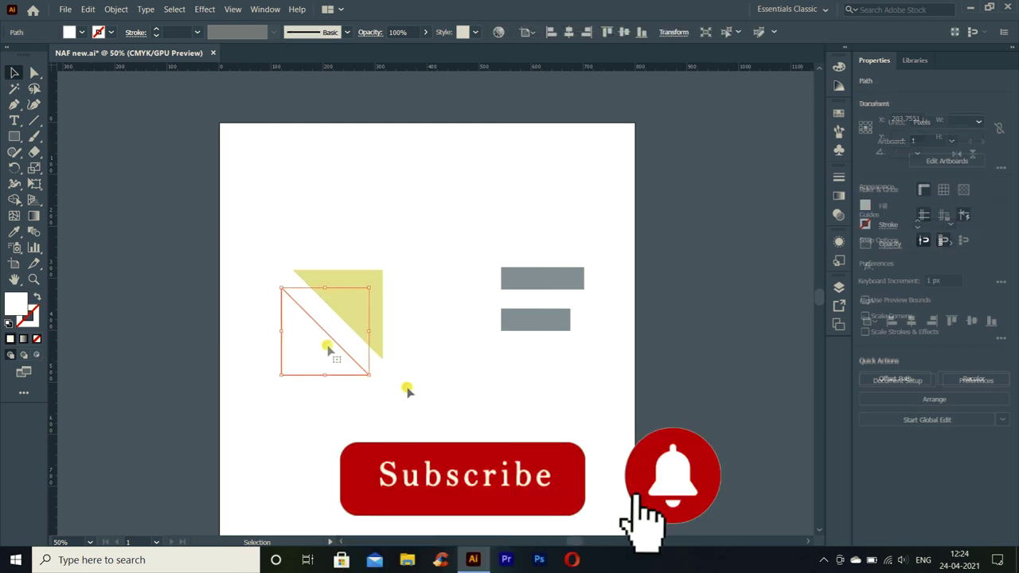
{"action": "key", "text": "i"}
{"action": "left_click", "coordinate": [541, 273]}
{"action": "left_click", "coordinate": [14, 73]}
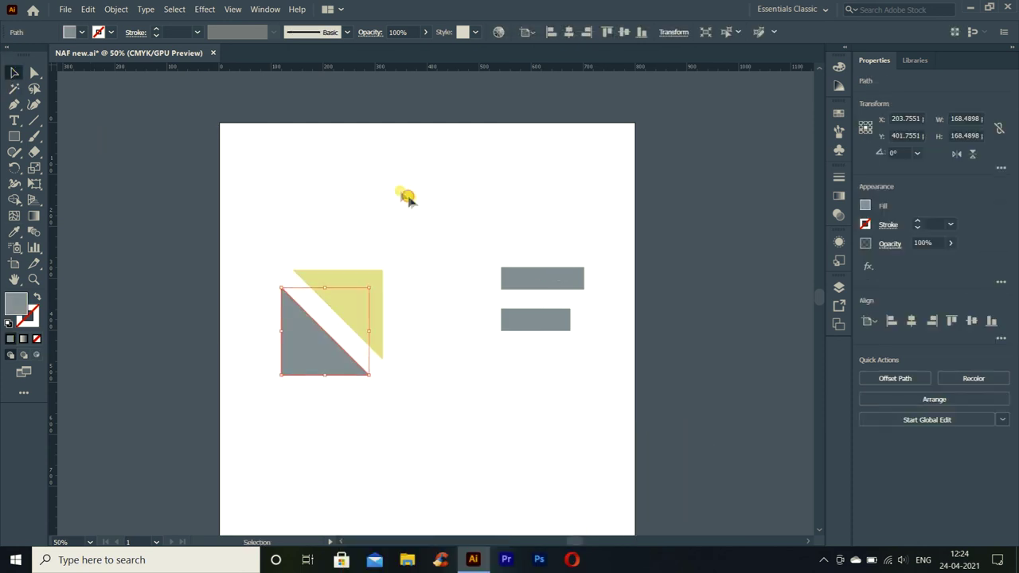
{"action": "left_click", "coordinate": [442, 290]}
{"action": "key", "text": "i"}
{"action": "left_click", "coordinate": [375, 304]}
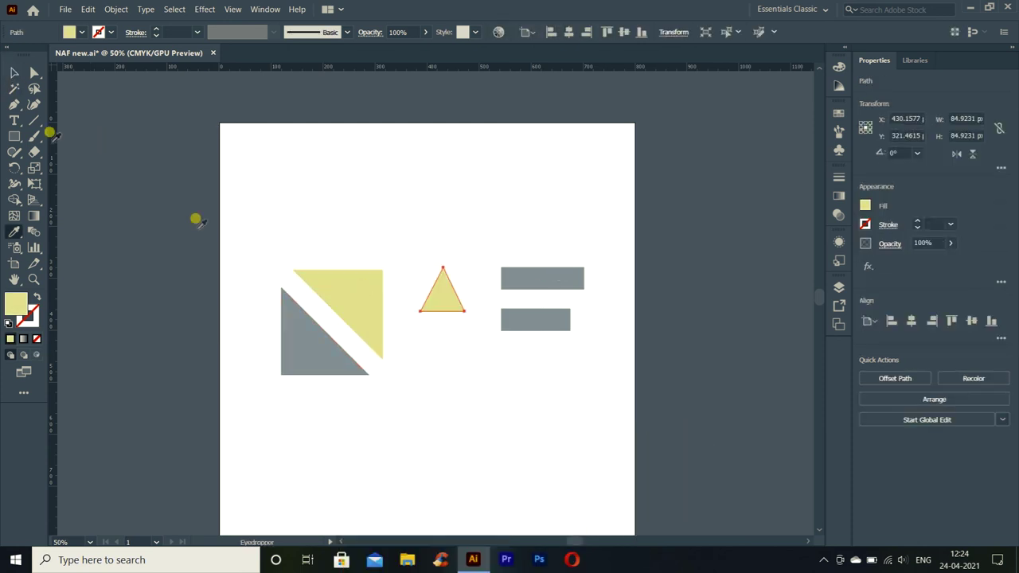
{"action": "left_click", "coordinate": [13, 73]}
Step: Eyedrop grey onto the A's trapezoid and yellow onto the F stem
{"action": "left_click", "coordinate": [457, 355]}
{"action": "key", "text": "i"}
{"action": "left_click", "coordinate": [319, 350]}
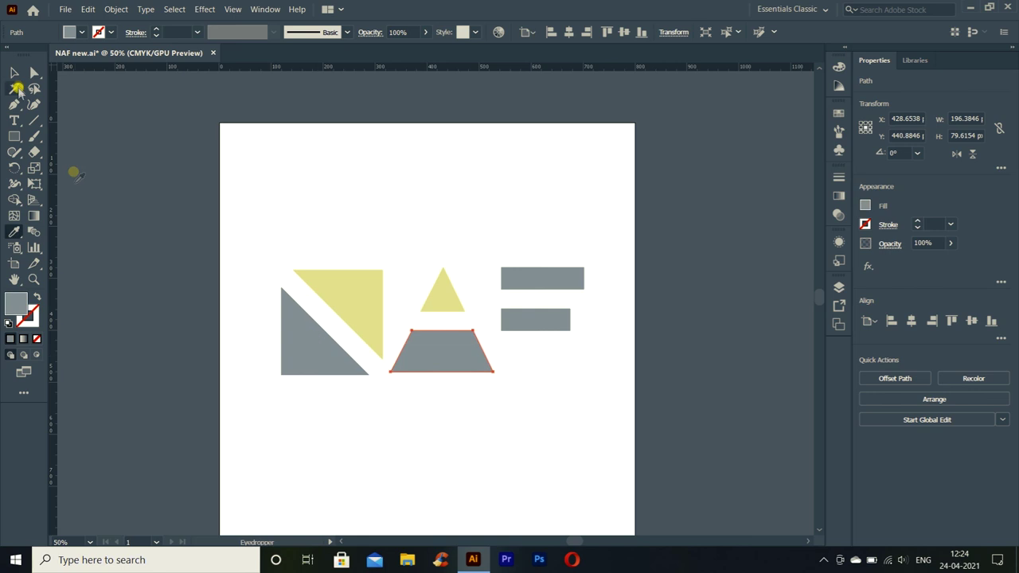
{"action": "left_click", "coordinate": [14, 73]}
{"action": "left_click", "coordinate": [521, 303]}
{"action": "key", "text": "i"}
{"action": "left_click", "coordinate": [448, 289]}
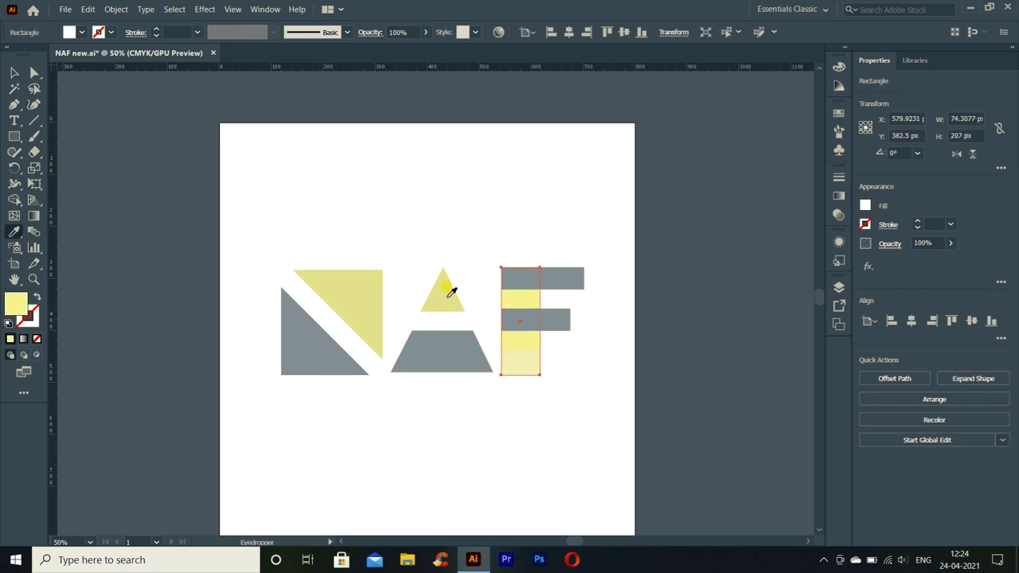
{"action": "left_click", "coordinate": [13, 72]}
{"action": "left_click", "coordinate": [474, 435]}
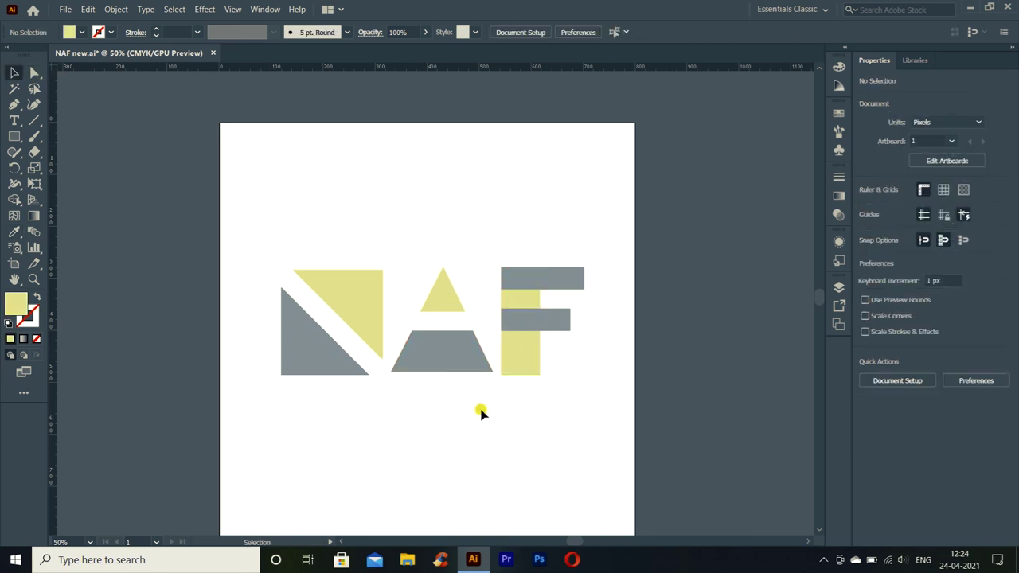
{"action": "scroll", "coordinate": [481, 412], "scroll_direction": "up", "scroll_amount": 2}
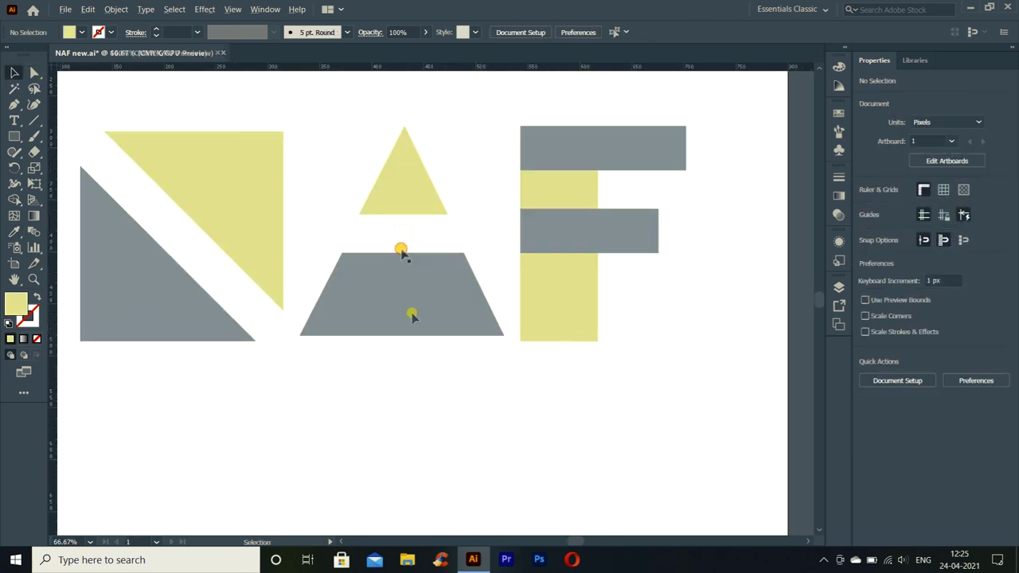
Step: Select all the letter shapes and group them
{"action": "left_click_drag", "start_coordinate": [334, 150], "coordinate": [443, 331]}
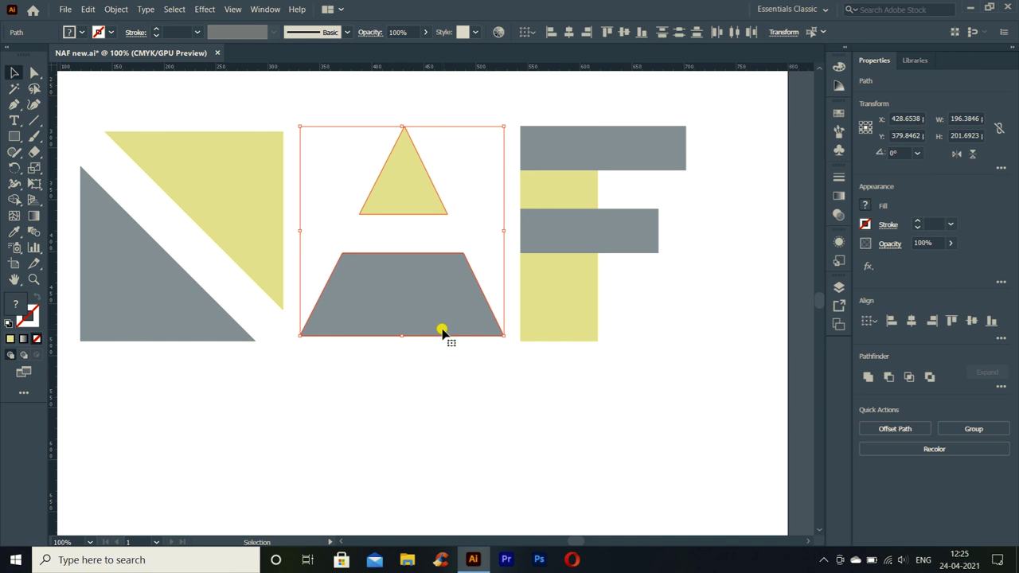
{"action": "left_click", "coordinate": [480, 387]}
{"action": "left_click", "coordinate": [425, 200]}
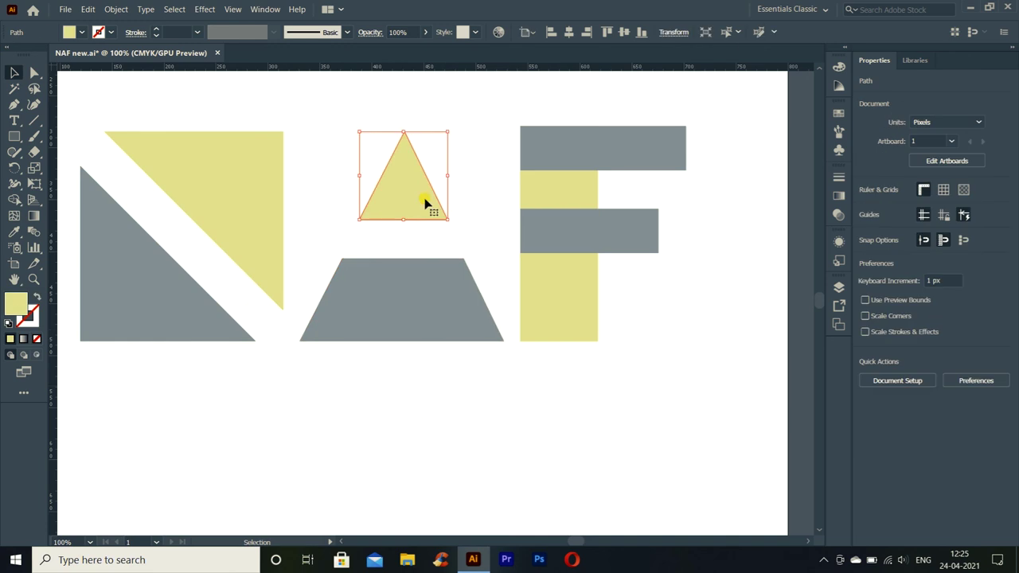
{"action": "scroll", "coordinate": [459, 387], "scroll_direction": "down", "scroll_amount": 1}
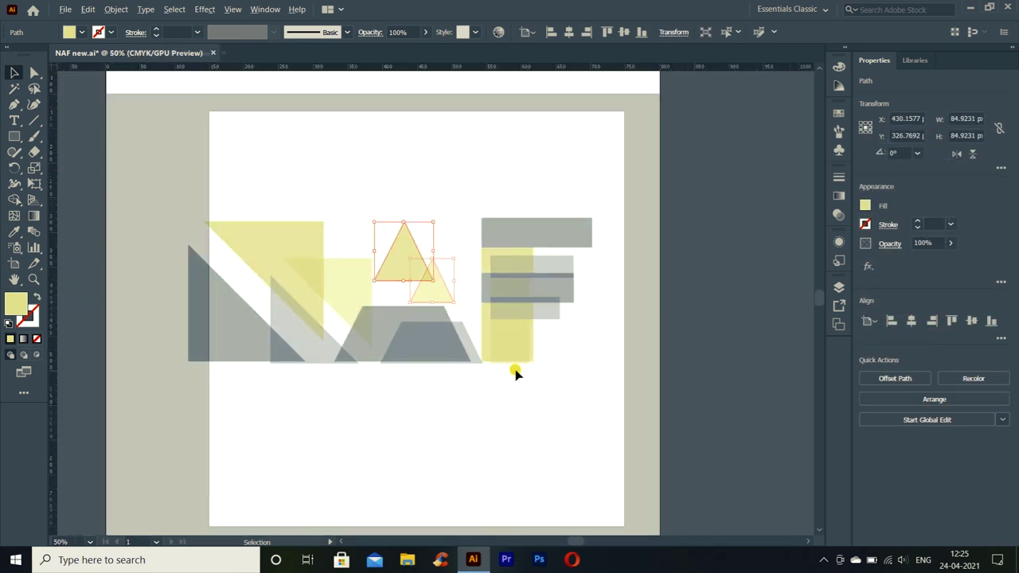
{"action": "scroll", "coordinate": [515, 372], "scroll_direction": "down", "scroll_amount": 1}
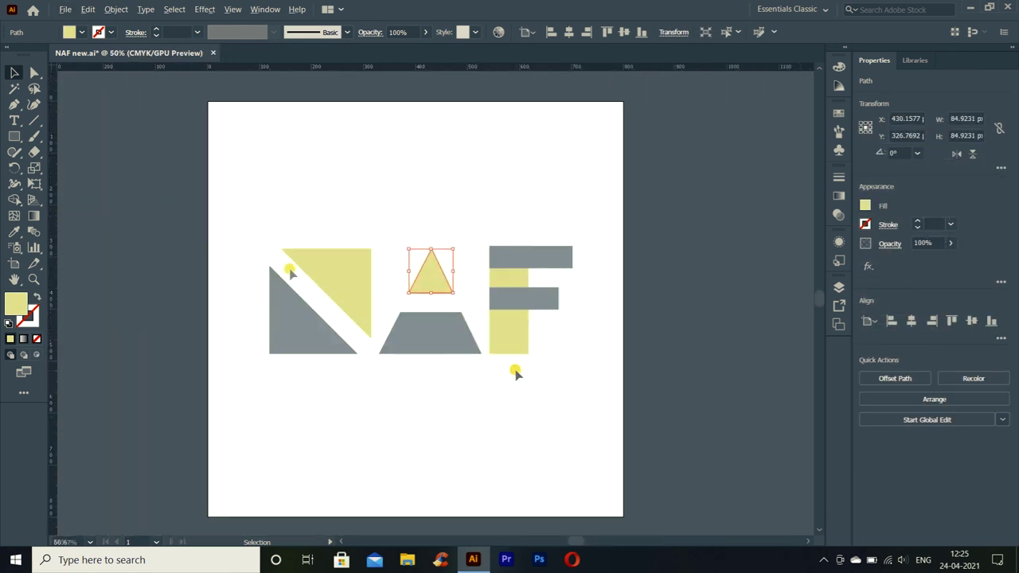
{"action": "left_click_drag", "start_coordinate": [250, 223], "coordinate": [561, 365]}
{"action": "key", "text": "ctrl+g"}
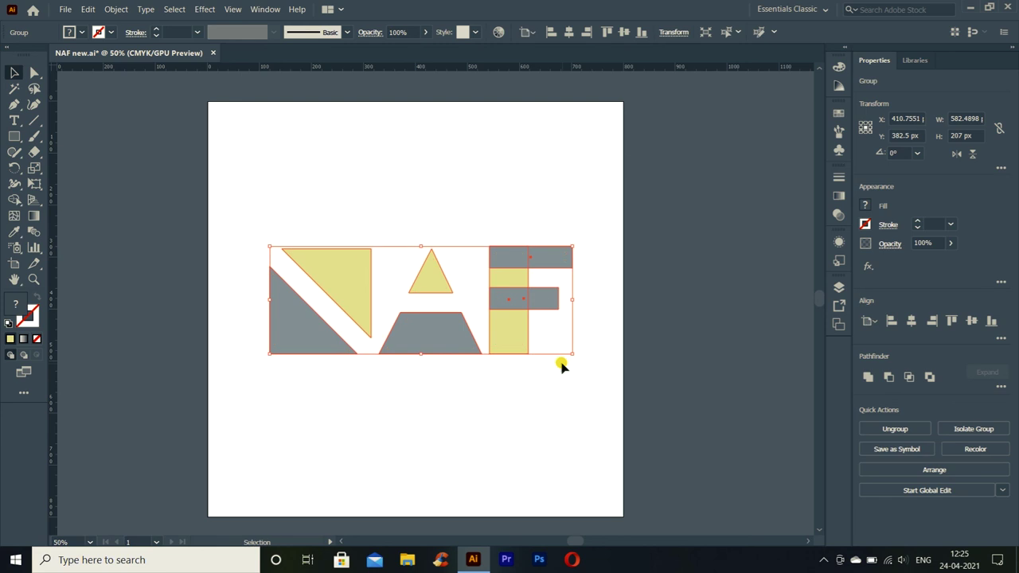
{"action": "left_click", "coordinate": [576, 393]}
{"action": "left_click", "coordinate": [355, 287]}
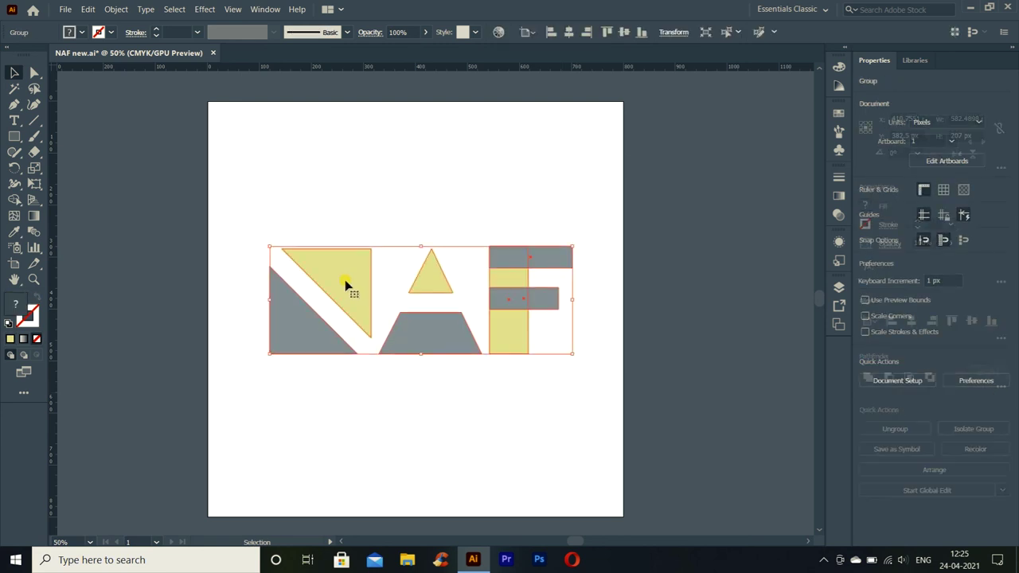
Step: Round every letter corner to about 13 px with the live-corner widget
{"action": "key", "text": "a"}
{"action": "left_click_drag", "start_coordinate": [293, 255], "coordinate": [295, 258]}
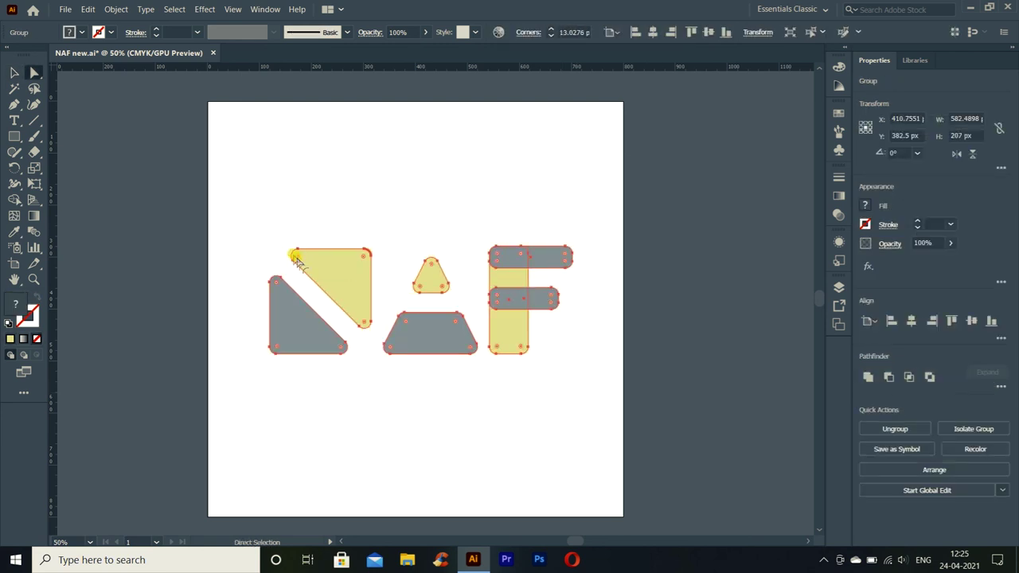
{"action": "left_click", "coordinate": [14, 71]}
{"action": "left_click", "coordinate": [470, 417]}
{"action": "left_click", "coordinate": [445, 335]}
{"action": "left_click", "coordinate": [434, 286]}
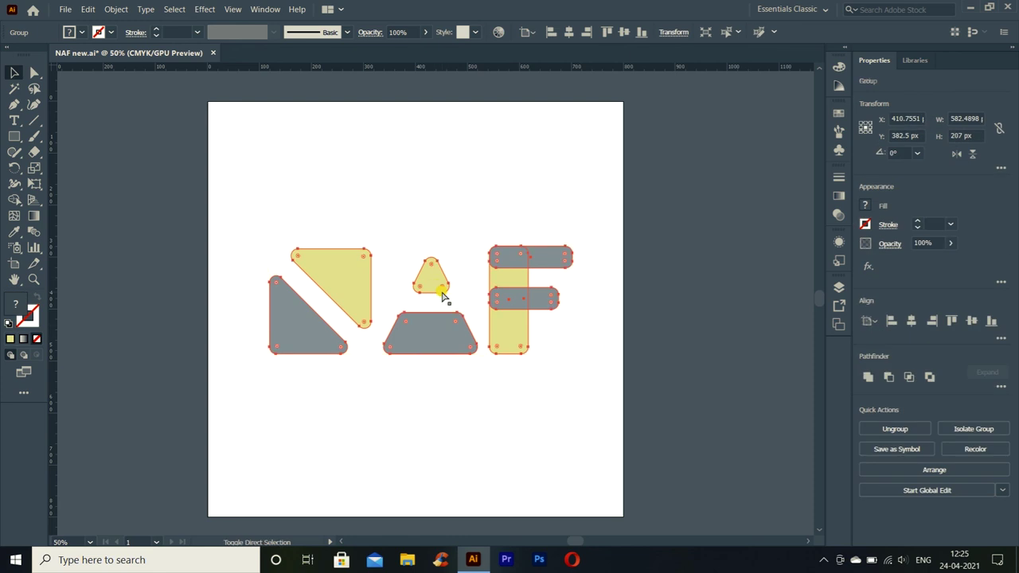
Step: Ungroup the letters and nudge the A's small triangle up slightly
{"action": "key", "text": "ctrl+shift+g"}
{"action": "left_click", "coordinate": [453, 396]}
{"action": "left_click", "coordinate": [432, 277]}
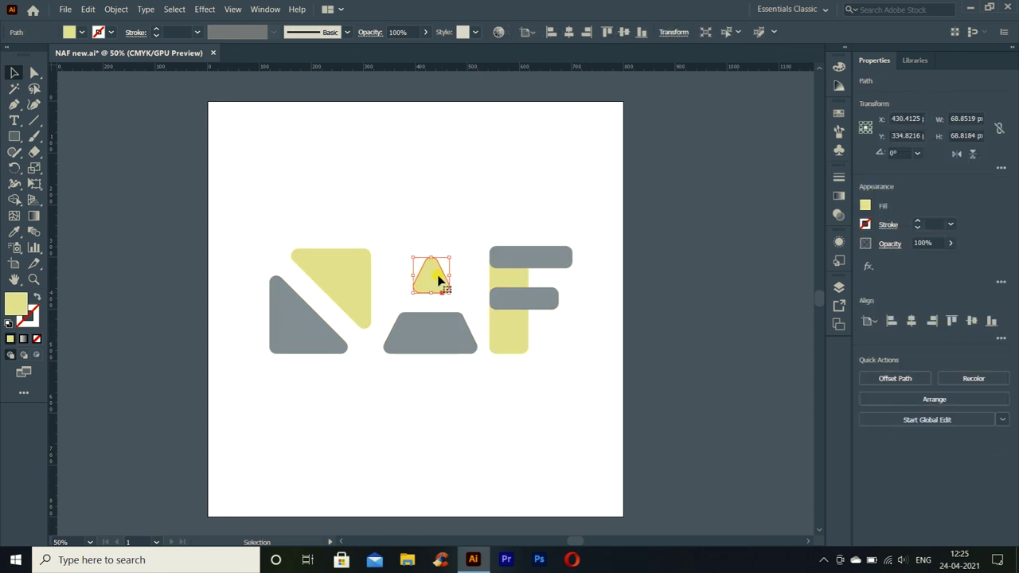
{"action": "key", "text": "Up"}
{"action": "key", "text": "Up"}
{"action": "key", "text": "Up"}
{"action": "left_click", "coordinate": [449, 418]}
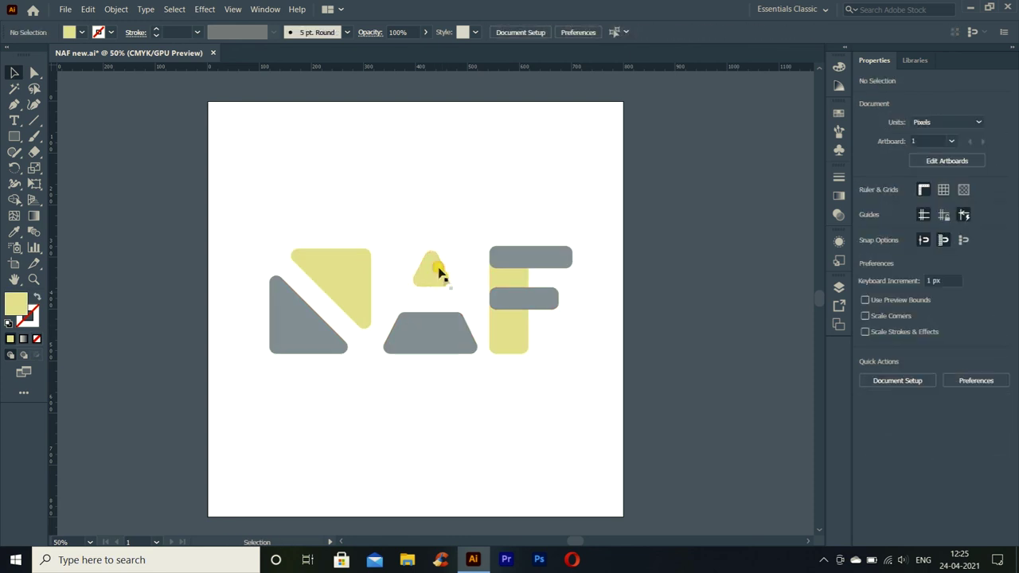
{"action": "left_click", "coordinate": [438, 273]}
{"action": "left_click", "coordinate": [501, 410]}
Step: Check all shapes, then place a text insertion point below the logo
{"action": "key", "text": "ctrl+a"}
{"action": "left_click", "coordinate": [429, 394]}
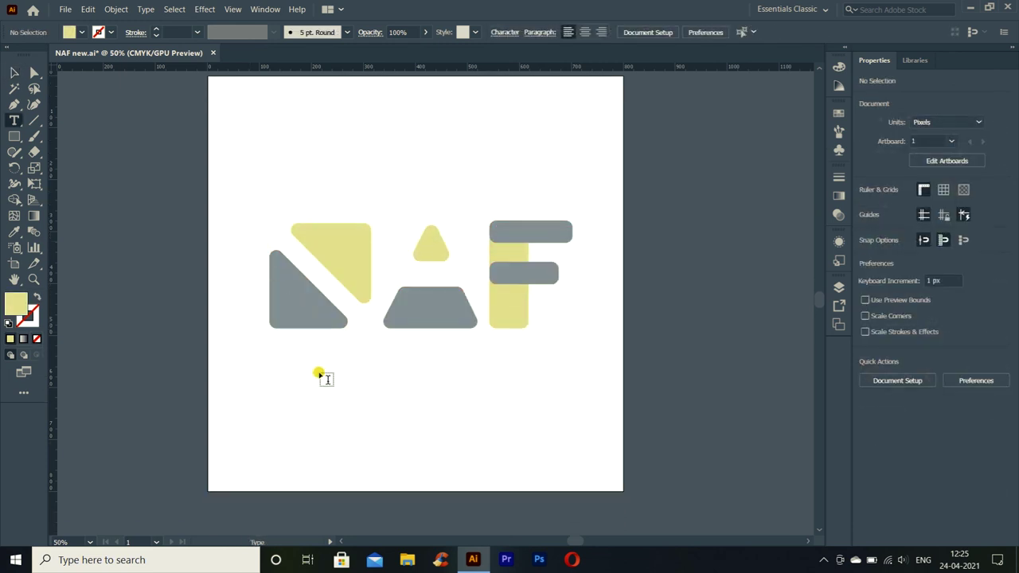
{"action": "left_click", "coordinate": [320, 374]}
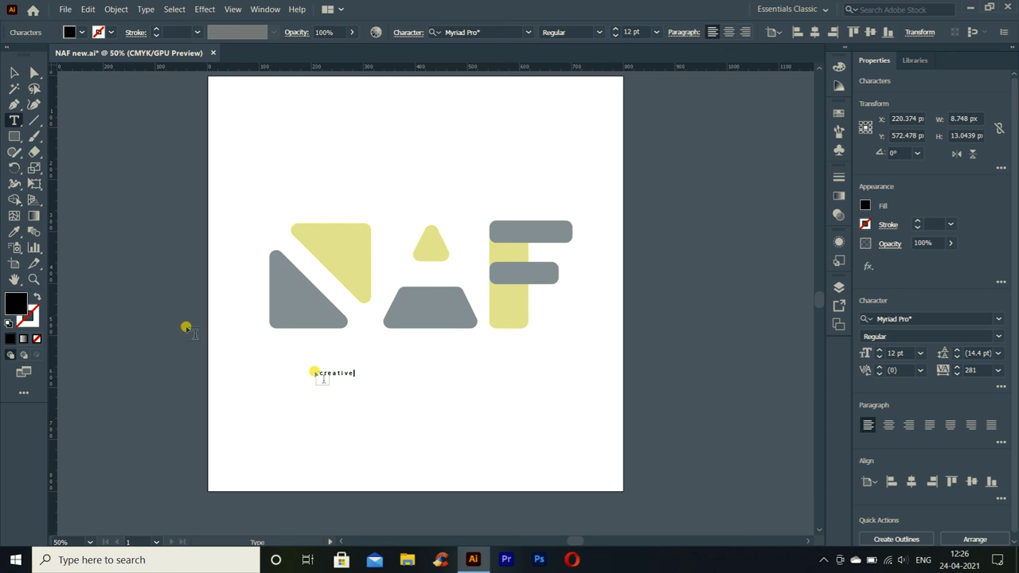
Step: Enlarge the 'creative' text to about 103 pt and stretch it beneath the NAF letters
{"action": "left_click", "coordinate": [11, 73]}
{"action": "left_click_drag", "start_coordinate": [356, 371], "coordinate": [613, 325]}
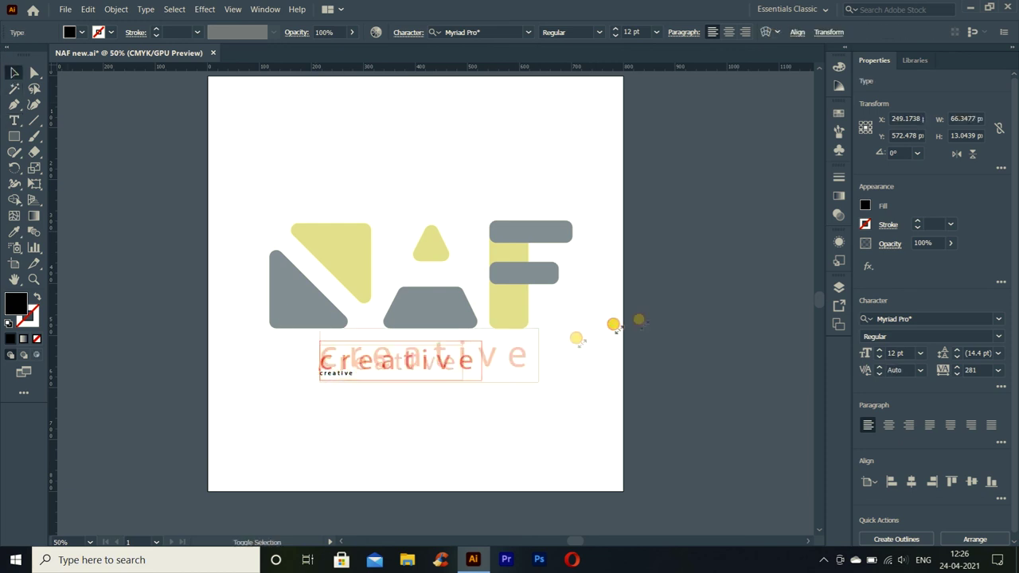
{"action": "left_click_drag", "start_coordinate": [525, 362], "coordinate": [485, 379]}
{"action": "left_click_drag", "start_coordinate": [525, 336], "coordinate": [605, 326]}
{"action": "left_click_drag", "start_coordinate": [532, 371], "coordinate": [540, 374]}
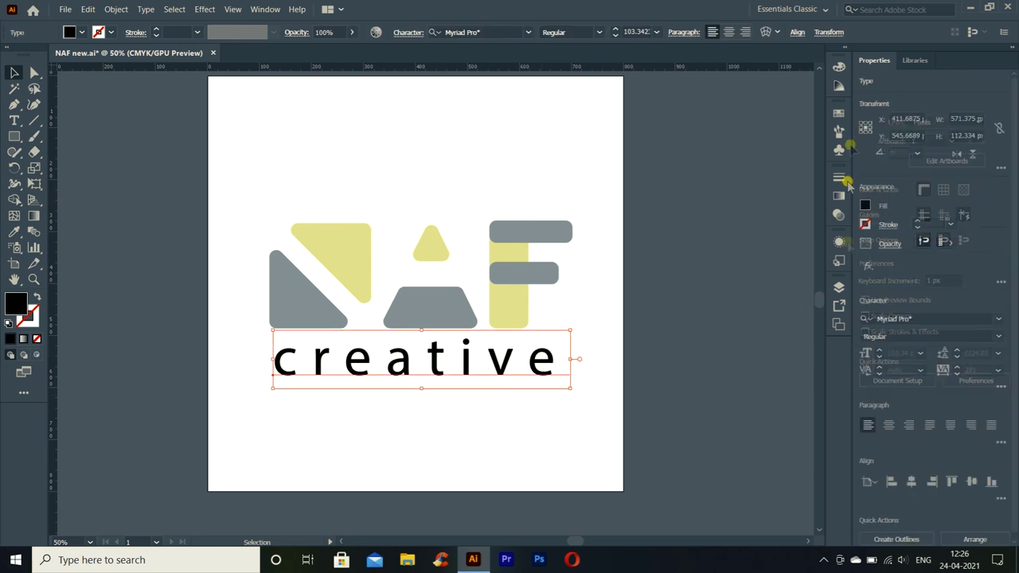
Step: Centre the word 'creative' and the NAF logo group horizontally on the artboard
{"action": "left_click", "coordinate": [796, 31]}
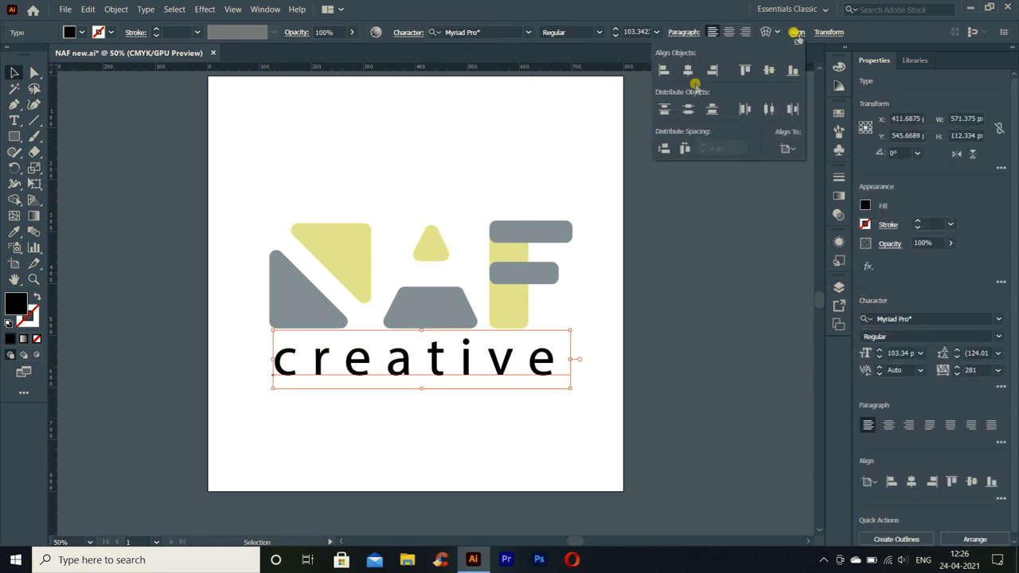
{"action": "left_click", "coordinate": [689, 108]}
{"action": "left_click", "coordinate": [569, 274]}
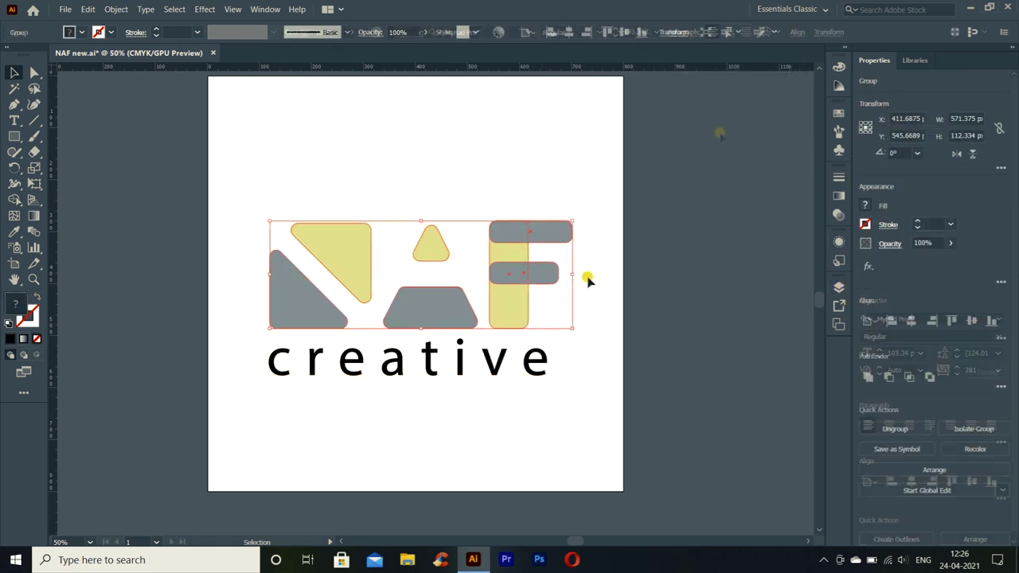
{"action": "left_click", "coordinate": [570, 33]}
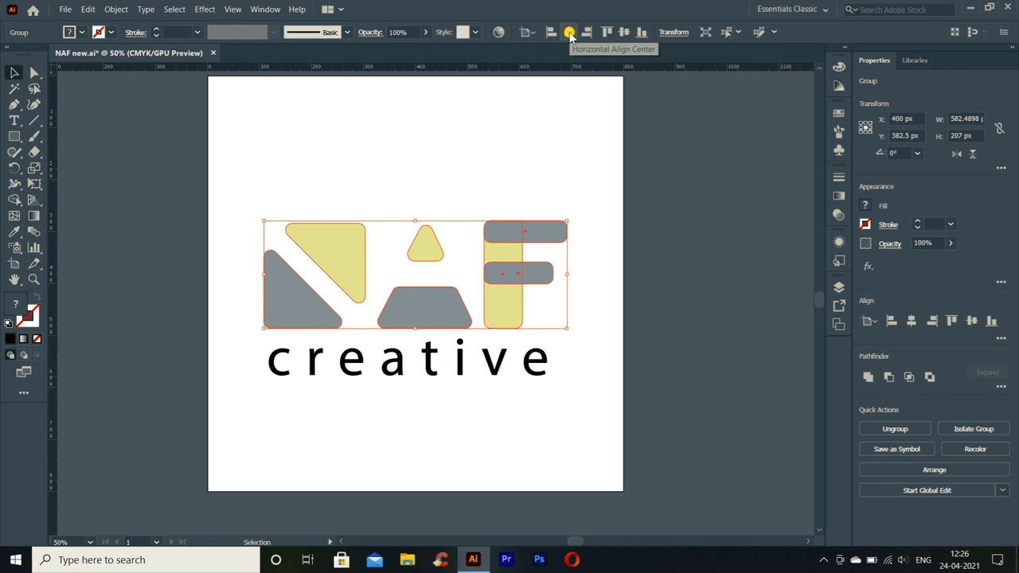
{"action": "left_click", "coordinate": [660, 289]}
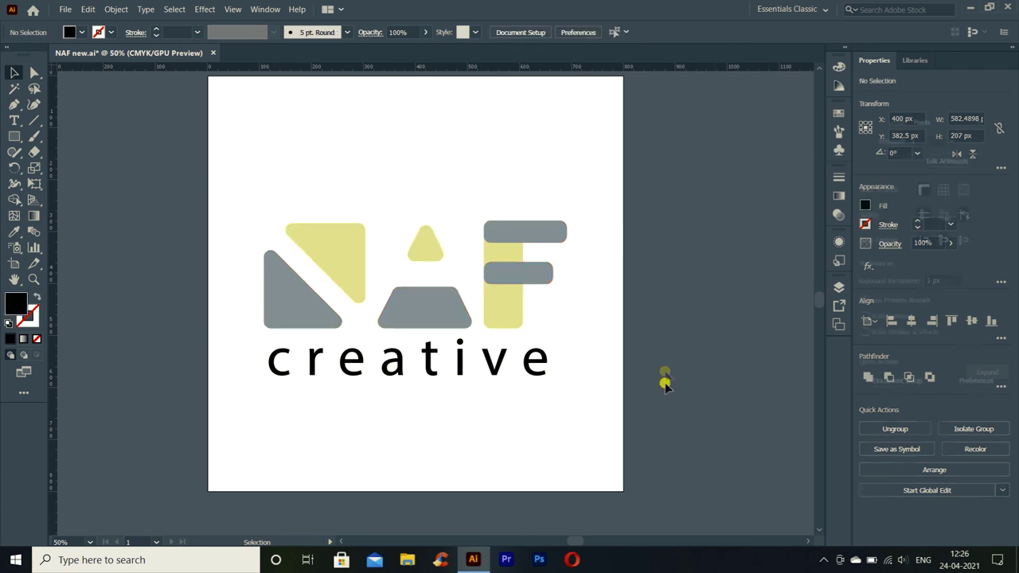
{"action": "left_click", "coordinate": [568, 291]}
{"action": "left_click", "coordinate": [584, 406]}
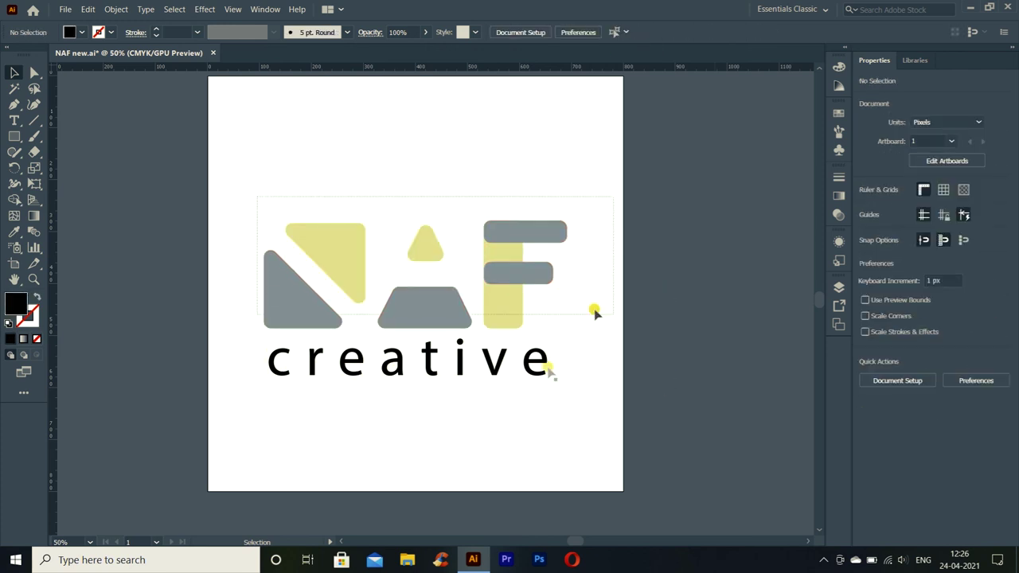
Step: Colour the 'creative' text grey by sampling the F bar's fill with the eyedropper
{"action": "left_click", "coordinate": [517, 319]}
{"action": "left_click", "coordinate": [534, 358]}
{"action": "key", "text": "i"}
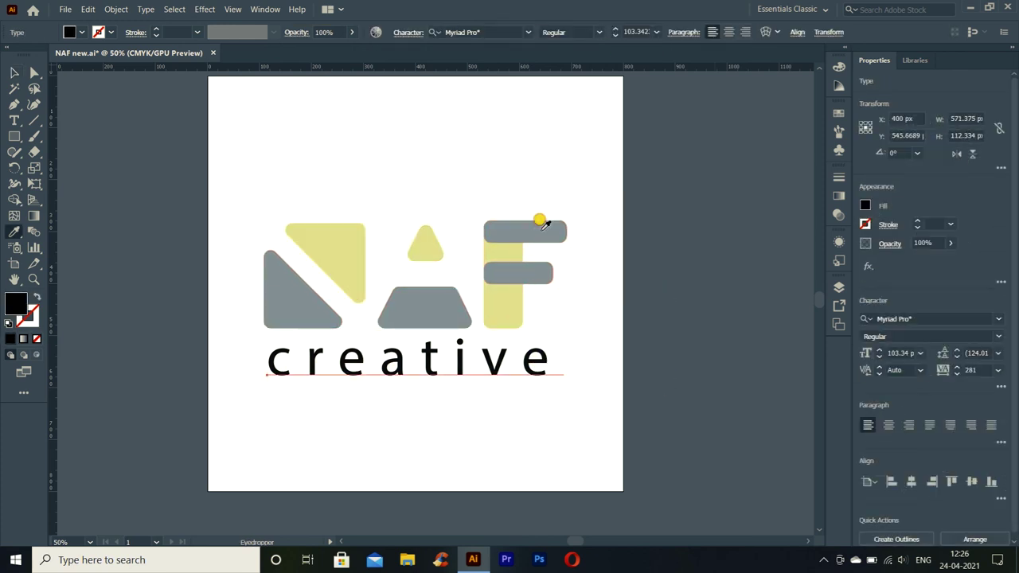
{"action": "left_click", "coordinate": [541, 226]}
{"action": "left_click", "coordinate": [10, 66]}
{"action": "left_click", "coordinate": [610, 368]}
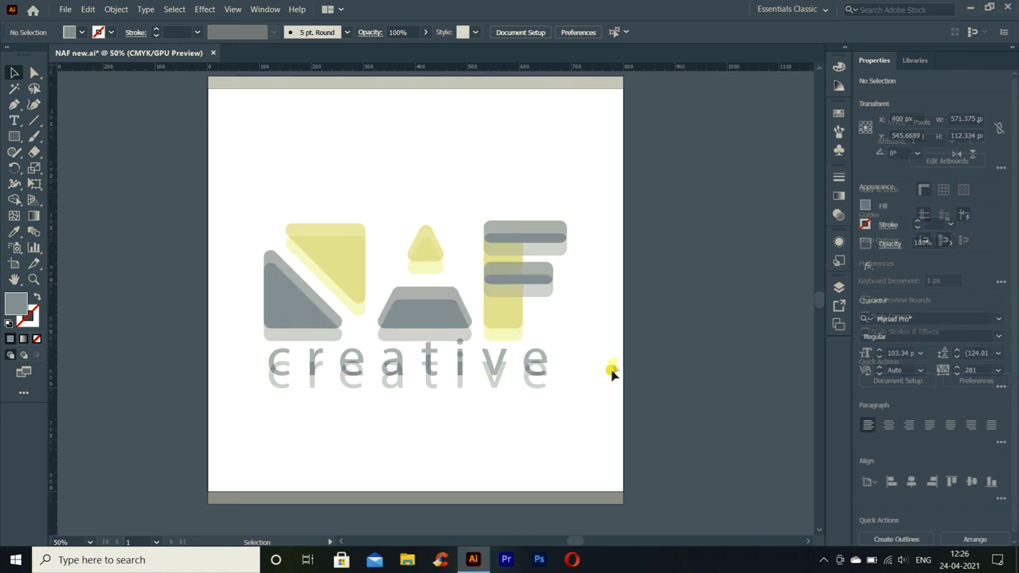
Step: Move the whole logo and text up about 35 px, reverting a trial vertical-centre alignment
{"action": "scroll", "coordinate": [611, 367], "scroll_direction": "up", "scroll_amount": 1}
{"action": "left_click_drag", "start_coordinate": [284, 421], "coordinate": [577, 232]}
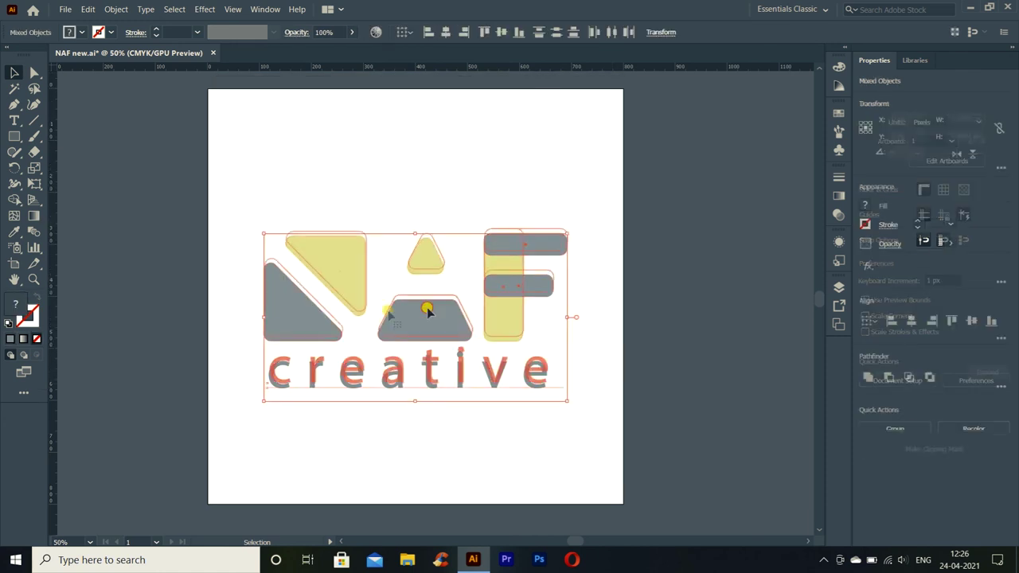
{"action": "left_click_drag", "start_coordinate": [425, 311], "coordinate": [425, 284]}
{"action": "left_click", "coordinate": [502, 35]}
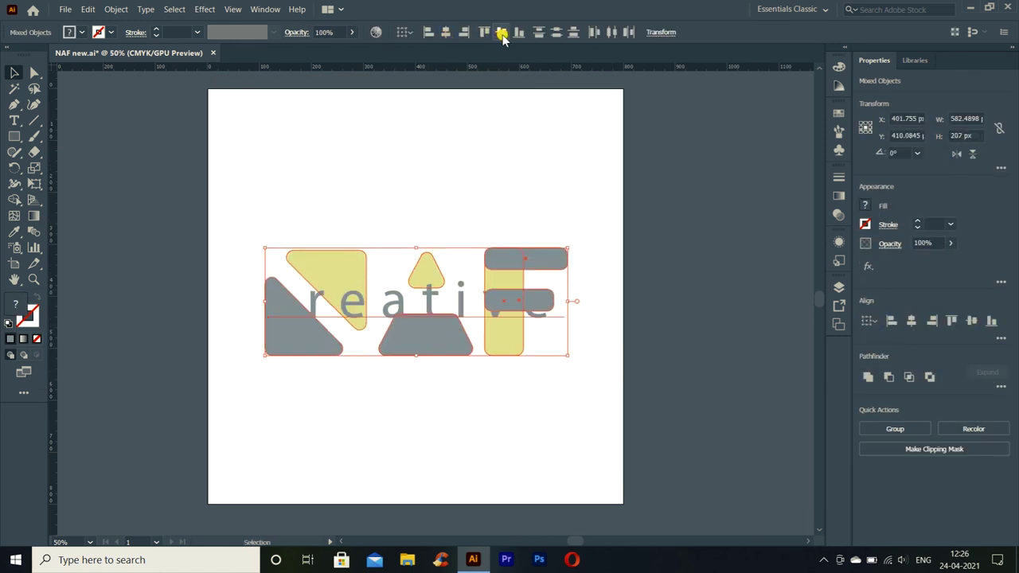
{"action": "key", "text": "ctrl+z"}
{"action": "left_click", "coordinate": [522, 193]}
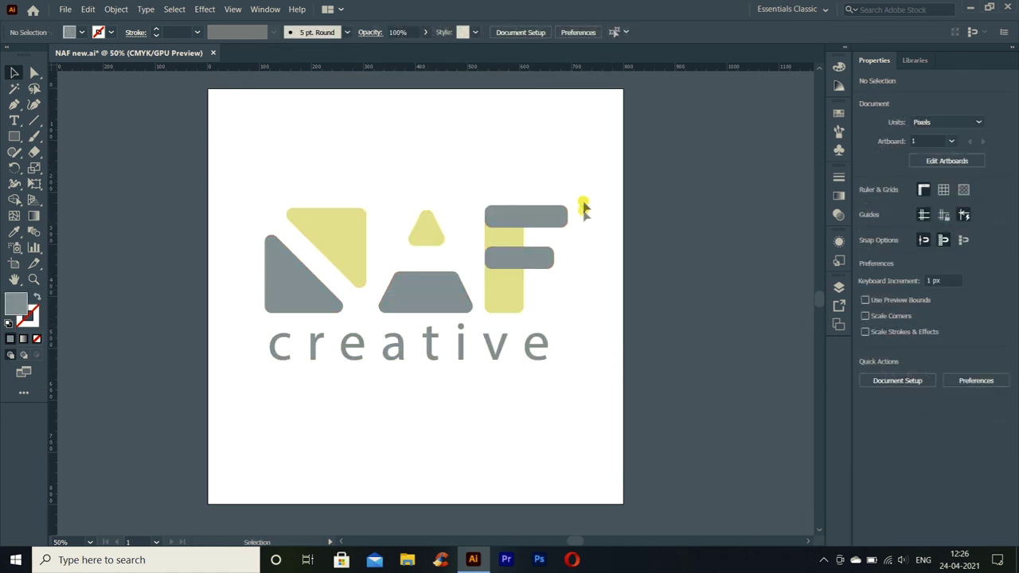
Step: Draw an artboard-sized rectangle and fill it light blue (#9CD9E8)
{"action": "key", "text": "m"}
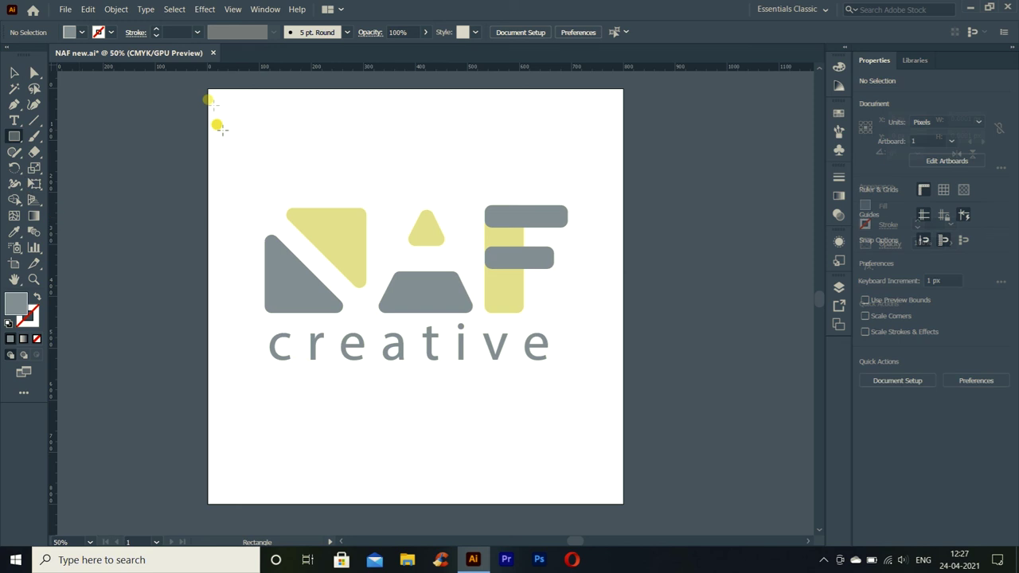
{"action": "left_click_drag", "start_coordinate": [197, 81], "coordinate": [628, 507]}
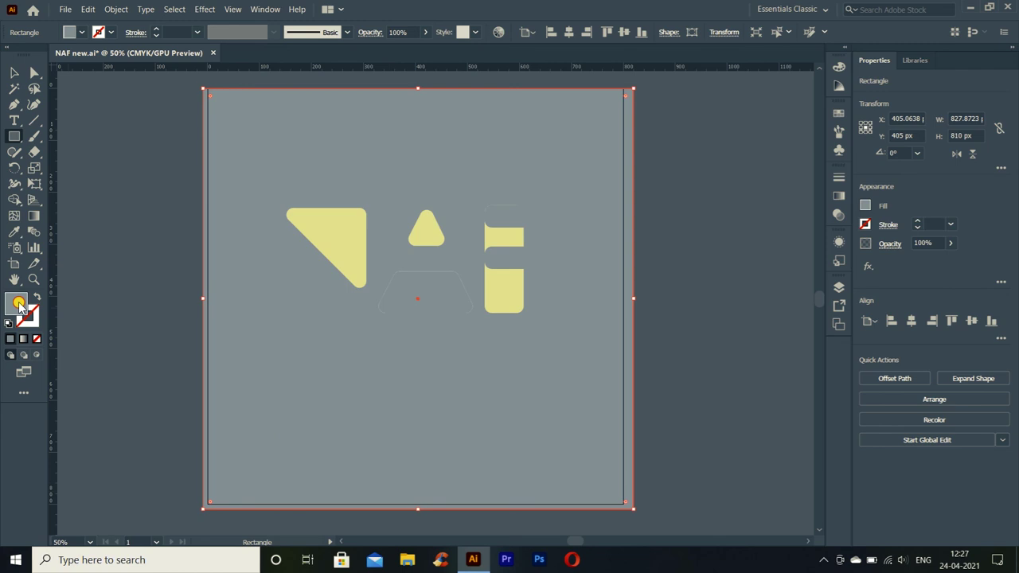
{"action": "double_click", "coordinate": [20, 305]}
{"action": "mouse_move", "coordinate": [496, 246]}
{"action": "left_mouse_down"}
{"action": "mouse_move", "coordinate": [502, 280]}
{"action": "mouse_move", "coordinate": [531, 253]}
{"action": "mouse_move", "coordinate": [532, 320]}
{"action": "left_mouse_up"}
{"action": "left_click", "coordinate": [348, 263]}
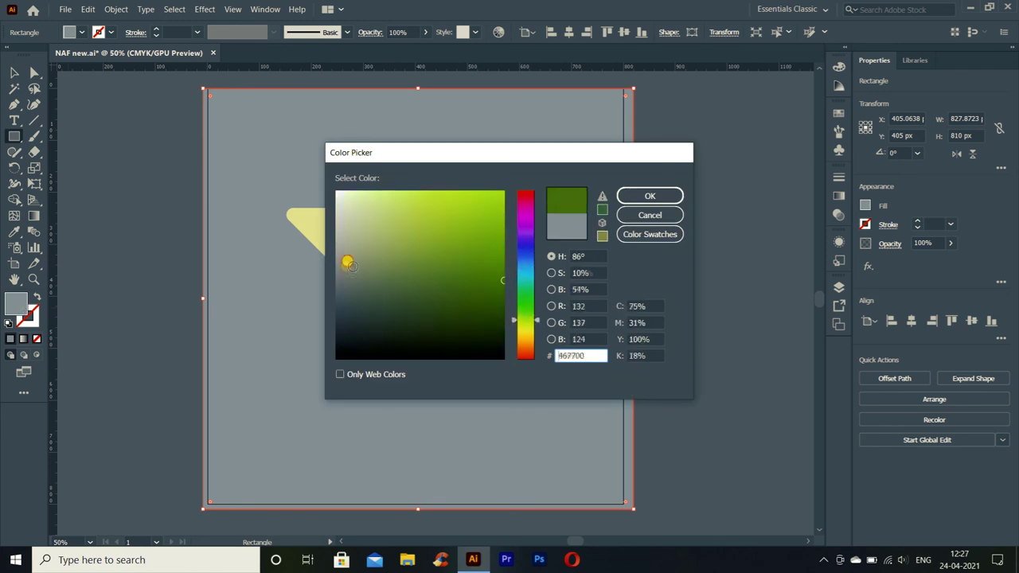
{"action": "left_click_drag", "start_coordinate": [348, 262], "coordinate": [346, 284]}
{"action": "left_click_drag", "start_coordinate": [527, 347], "coordinate": [531, 269]}
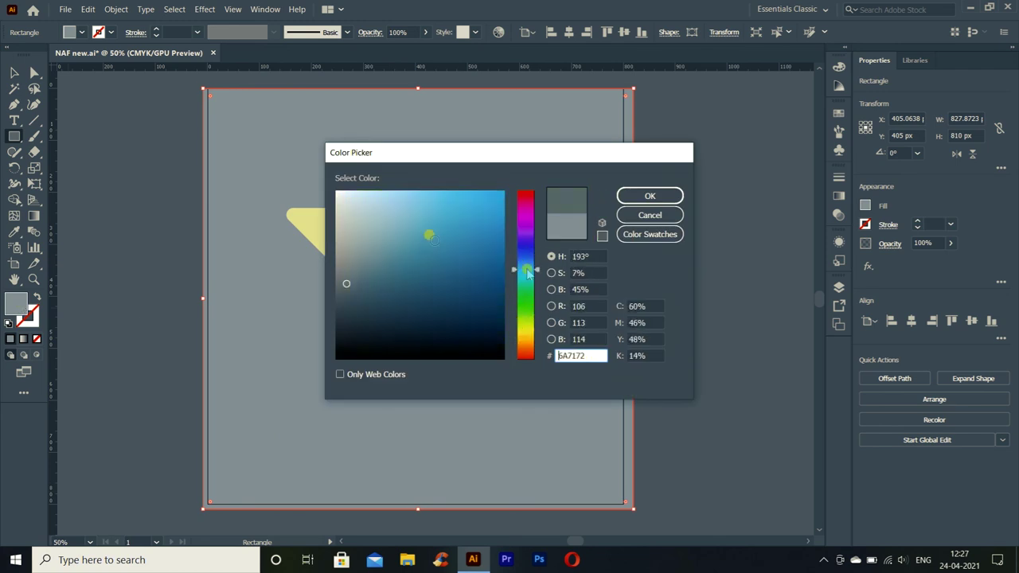
{"action": "left_click", "coordinate": [391, 204]}
{"action": "left_click", "coordinate": [653, 197]}
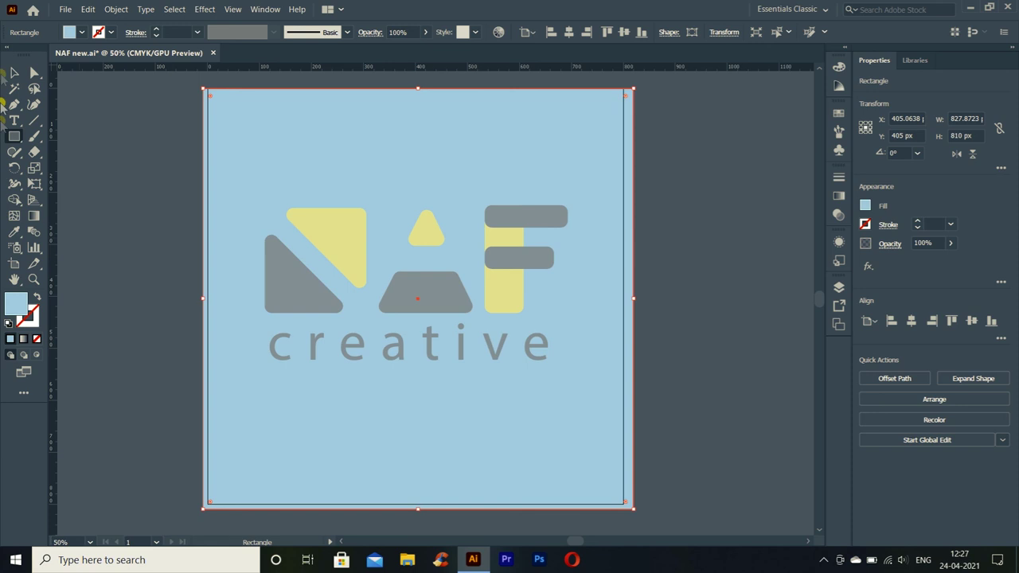
{"action": "left_click", "coordinate": [9, 72]}
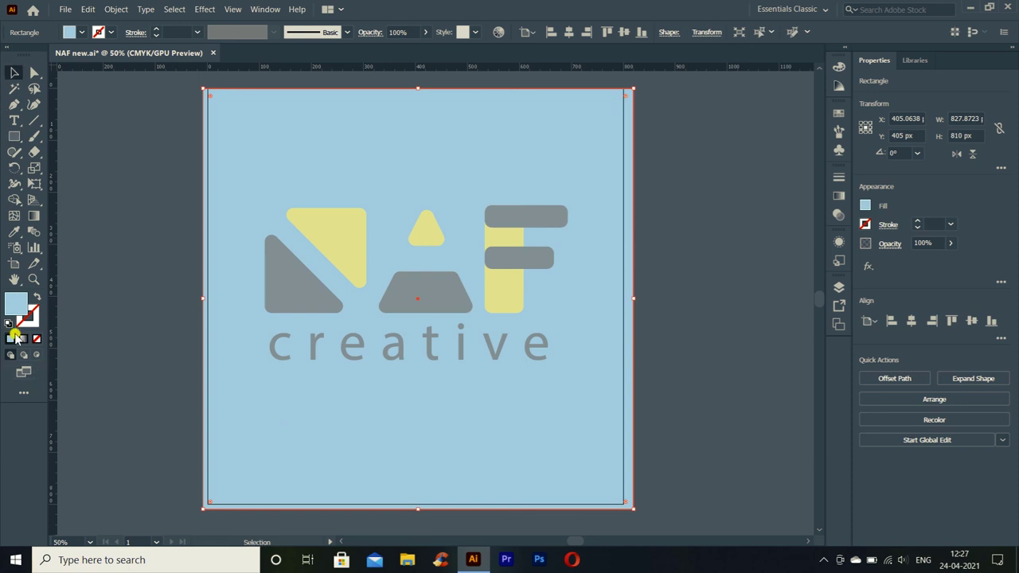
Step: Fill the background rectangle with the blue-to-white gradient swatch as a radial gradient
{"action": "left_click", "coordinate": [25, 338]}
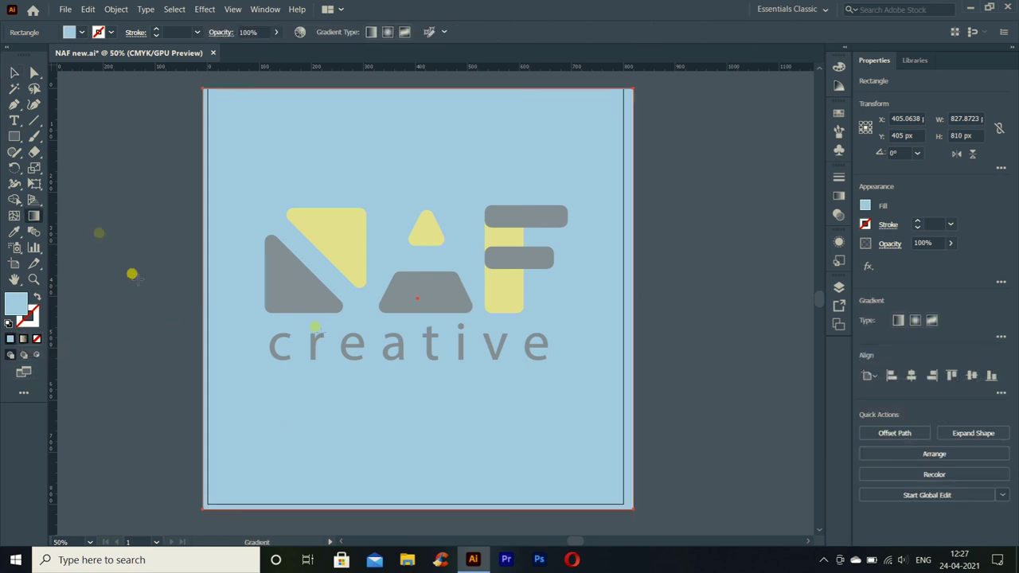
{"action": "key", "text": "v"}
{"action": "left_click", "coordinate": [387, 32]}
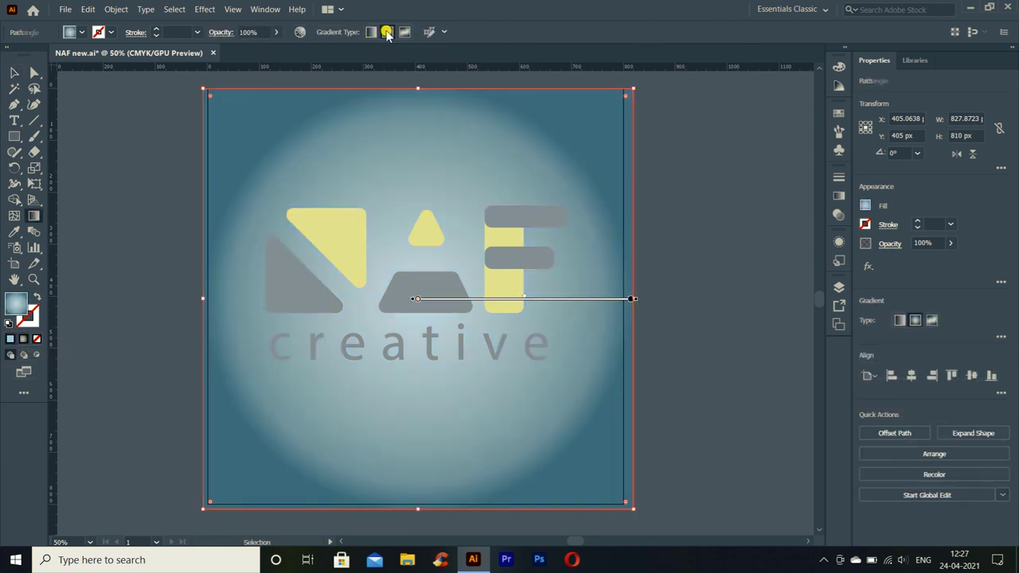
{"action": "left_click", "coordinate": [82, 31]}
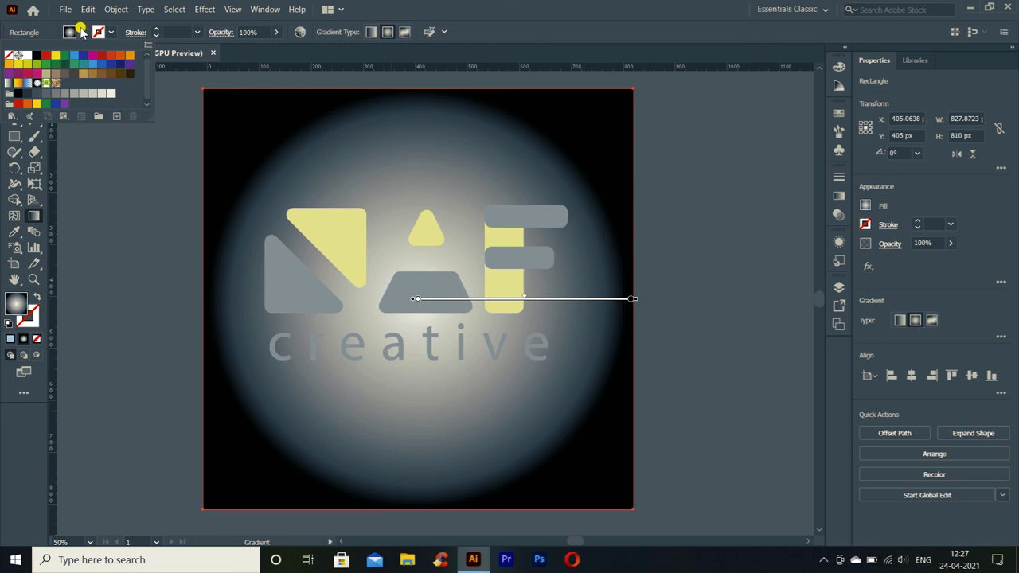
{"action": "left_click", "coordinate": [27, 84]}
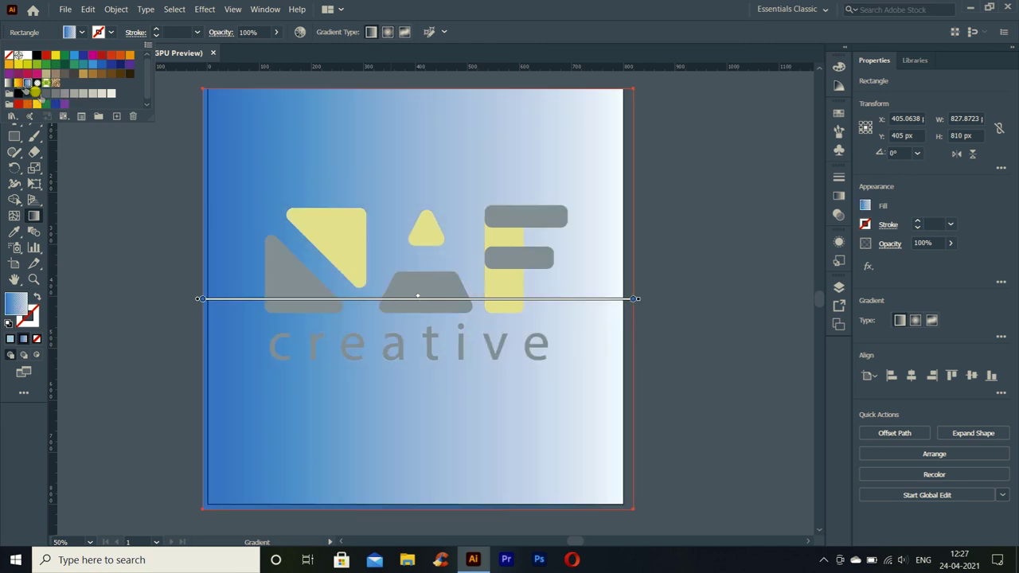
{"action": "left_click", "coordinate": [334, 33]}
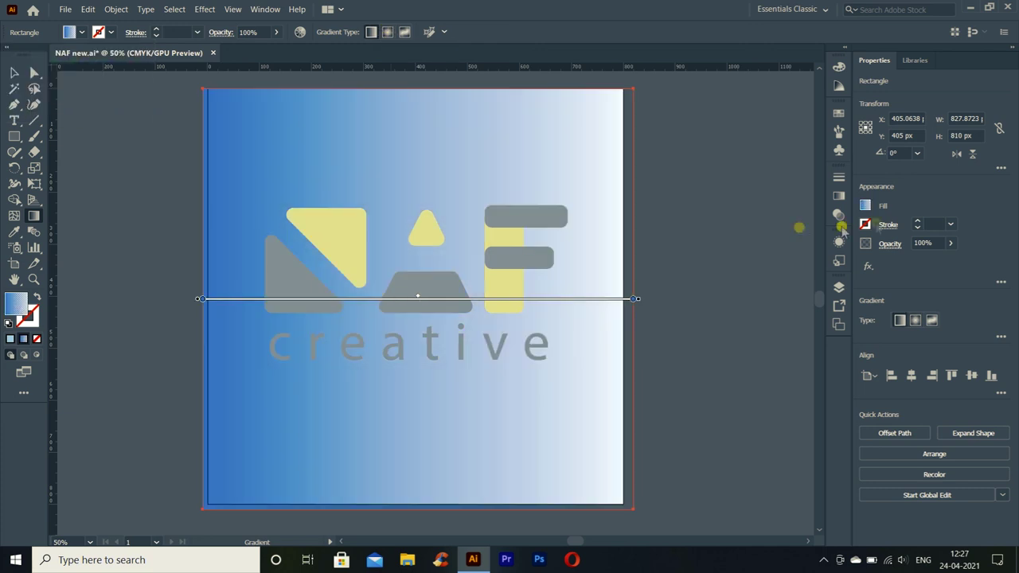
{"action": "left_click", "coordinate": [914, 320]}
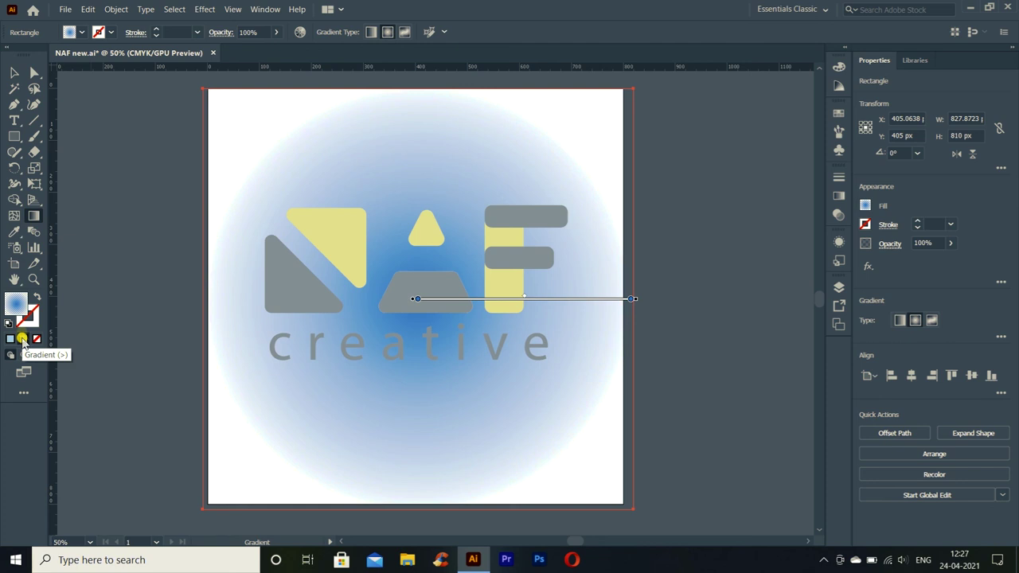
{"action": "key", "text": "v"}
Step: Adjust the outer gradient stop to a lighter blue and move the gradient centre upper-left
{"action": "left_click", "coordinate": [81, 31]}
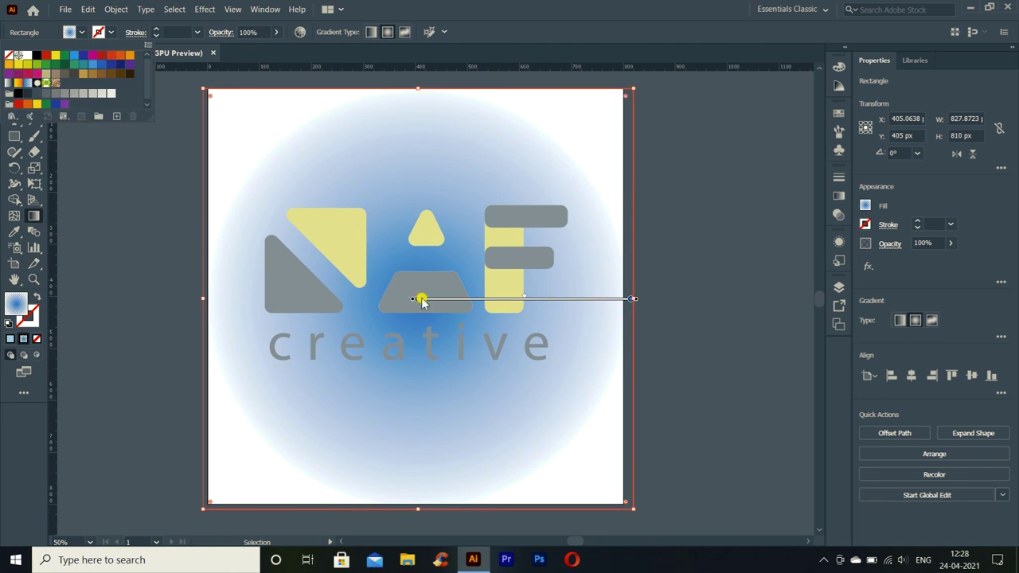
{"action": "key", "text": "g"}
{"action": "double_click", "coordinate": [630, 298]}
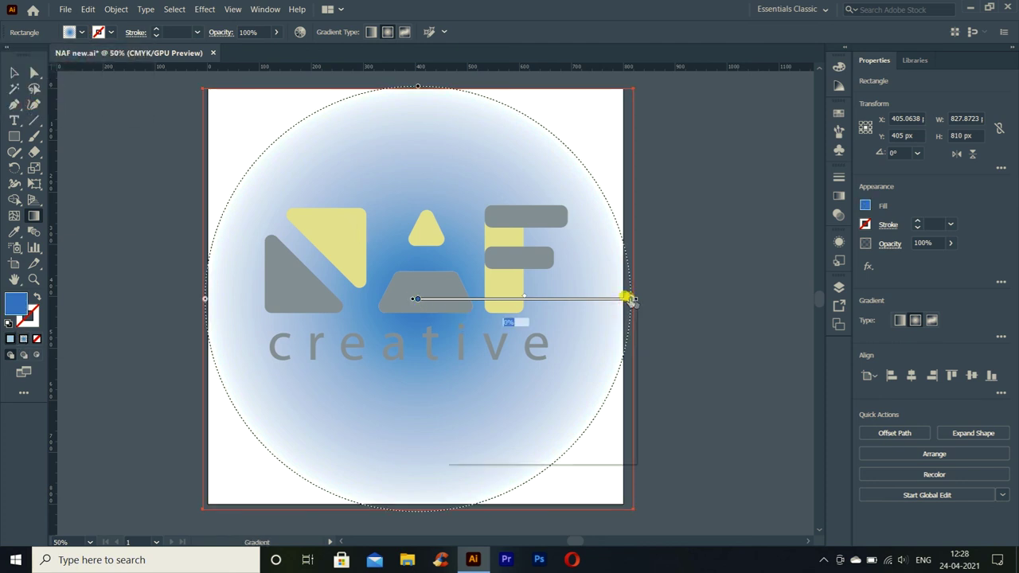
{"action": "mouse_move", "coordinate": [553, 362]}
{"action": "left_mouse_down"}
{"action": "mouse_move", "coordinate": [568, 363]}
{"action": "mouse_move", "coordinate": [507, 360]}
{"action": "left_mouse_up"}
{"action": "mouse_move", "coordinate": [574, 345]}
{"action": "left_mouse_down"}
{"action": "mouse_move", "coordinate": [557, 350]}
{"action": "mouse_move", "coordinate": [593, 348]}
{"action": "left_mouse_up"}
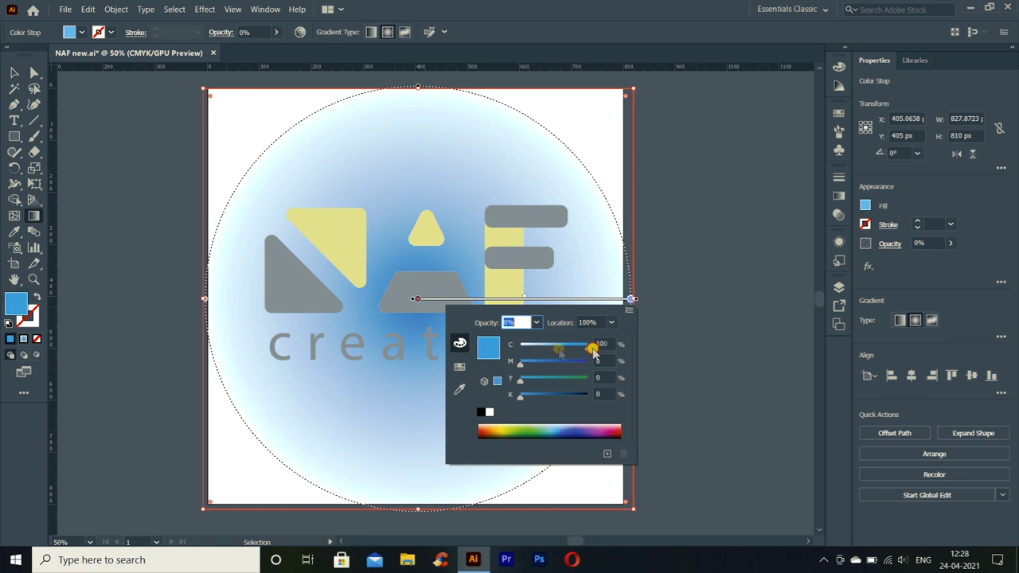
{"action": "left_click", "coordinate": [539, 395]}
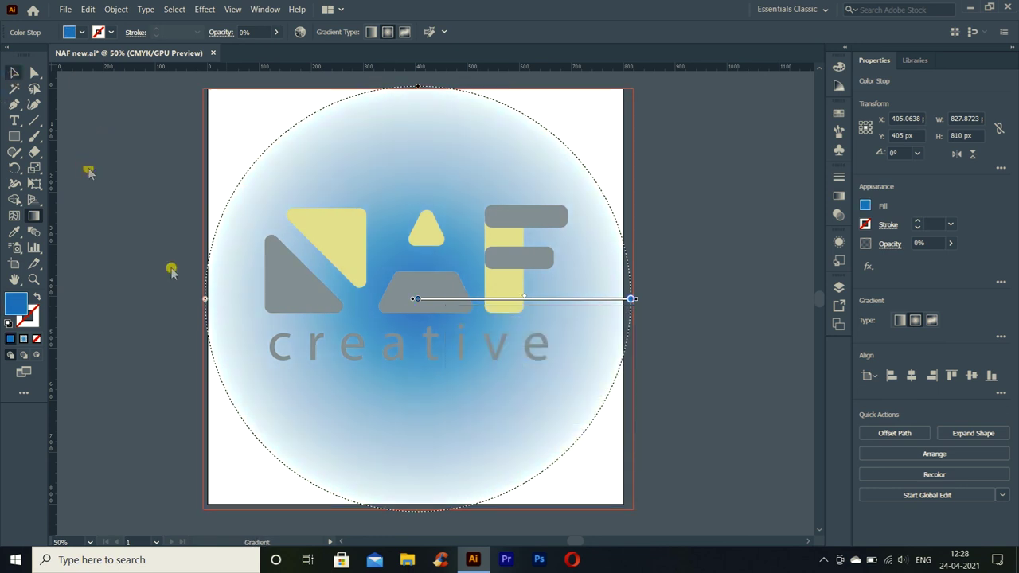
{"action": "left_click_drag", "start_coordinate": [216, 216], "coordinate": [619, 382]}
Step: Apply a 50 pt 3D Extrude & Bevel to the NAF group with a custom tilted rotation
{"action": "key", "text": "v"}
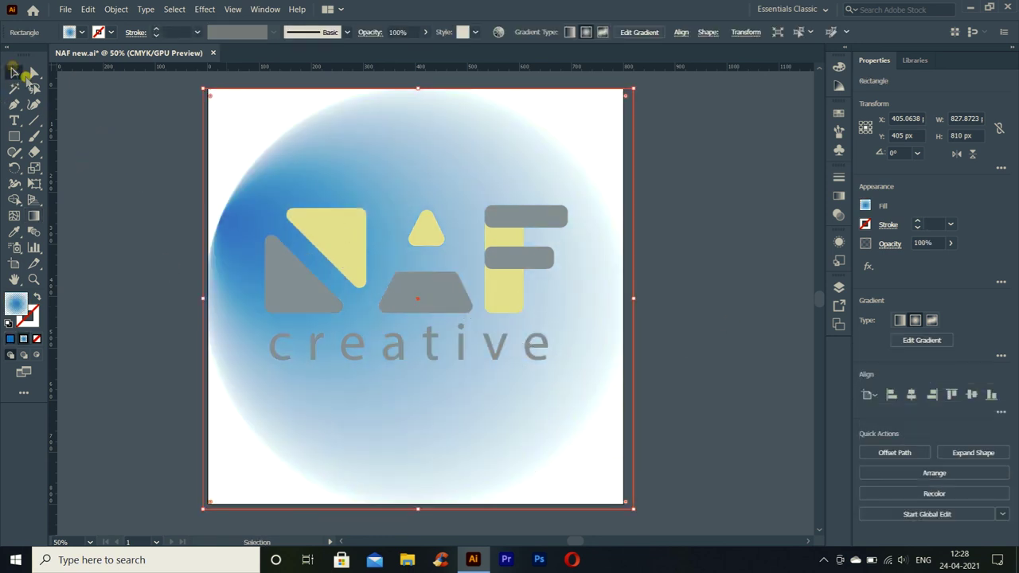
{"action": "left_click", "coordinate": [695, 254]}
{"action": "left_click", "coordinate": [489, 266]}
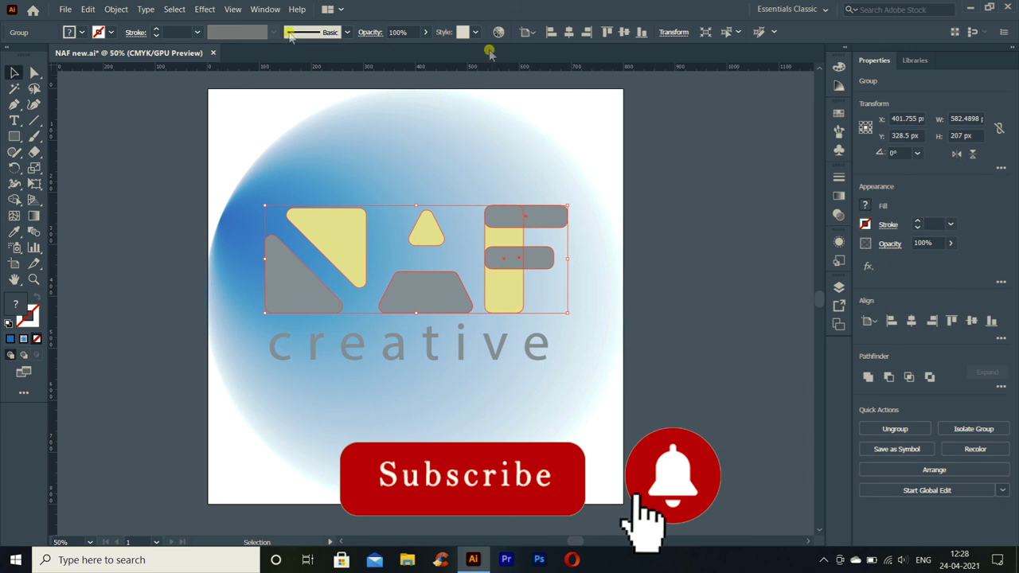
{"action": "left_click", "coordinate": [266, 9]}
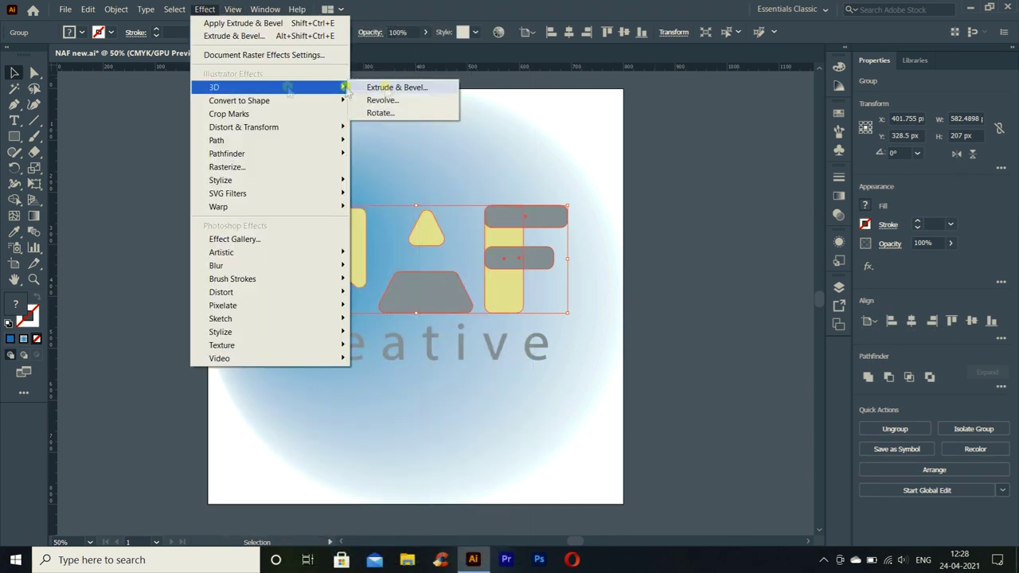
{"action": "left_click", "coordinate": [387, 90]}
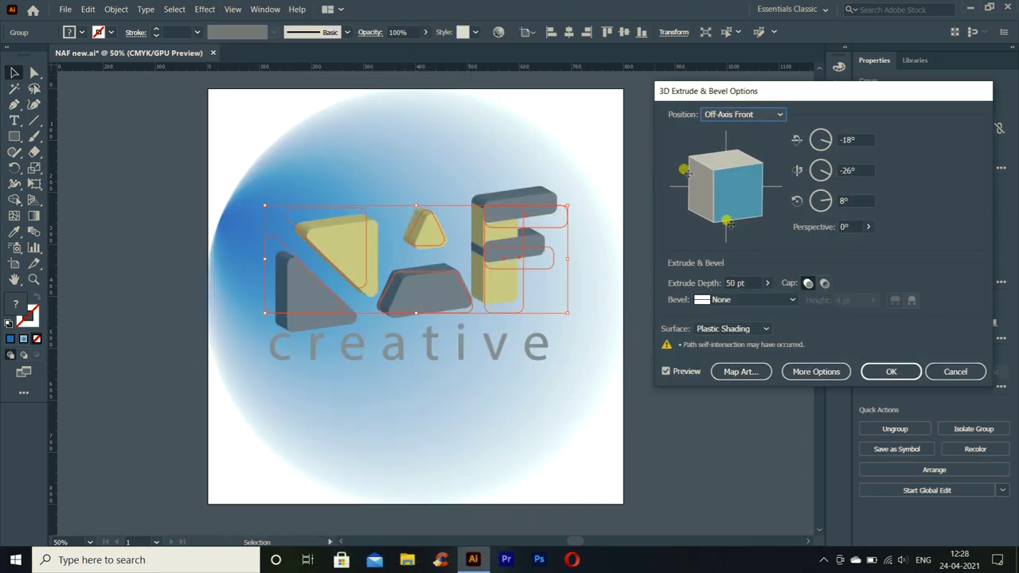
{"action": "mouse_move", "coordinate": [731, 217]}
{"action": "left_mouse_down"}
{"action": "mouse_move", "coordinate": [706, 191]}
{"action": "mouse_move", "coordinate": [688, 191]}
{"action": "left_mouse_up"}
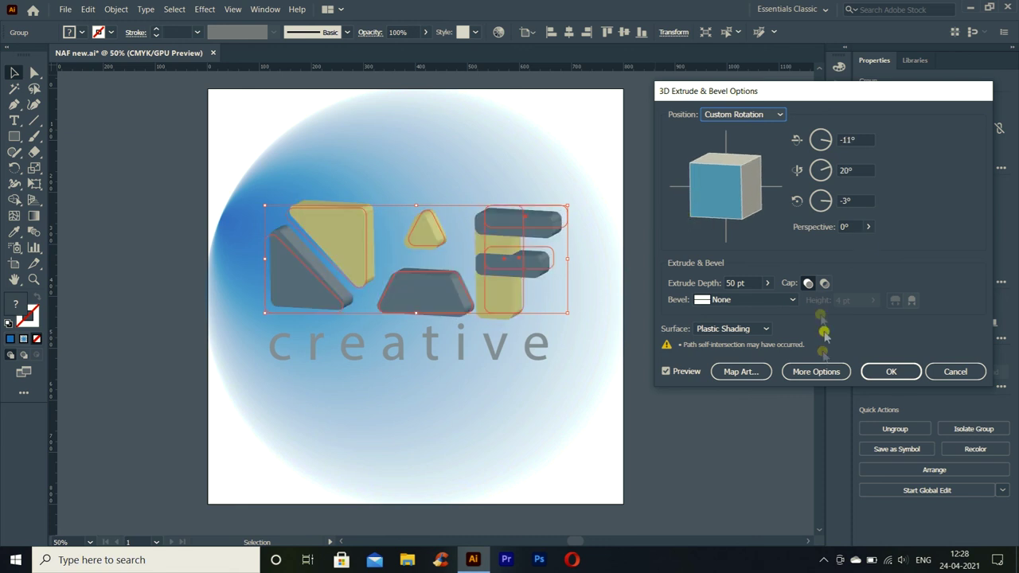
{"action": "left_click", "coordinate": [891, 372]}
{"action": "left_click", "coordinate": [689, 346]}
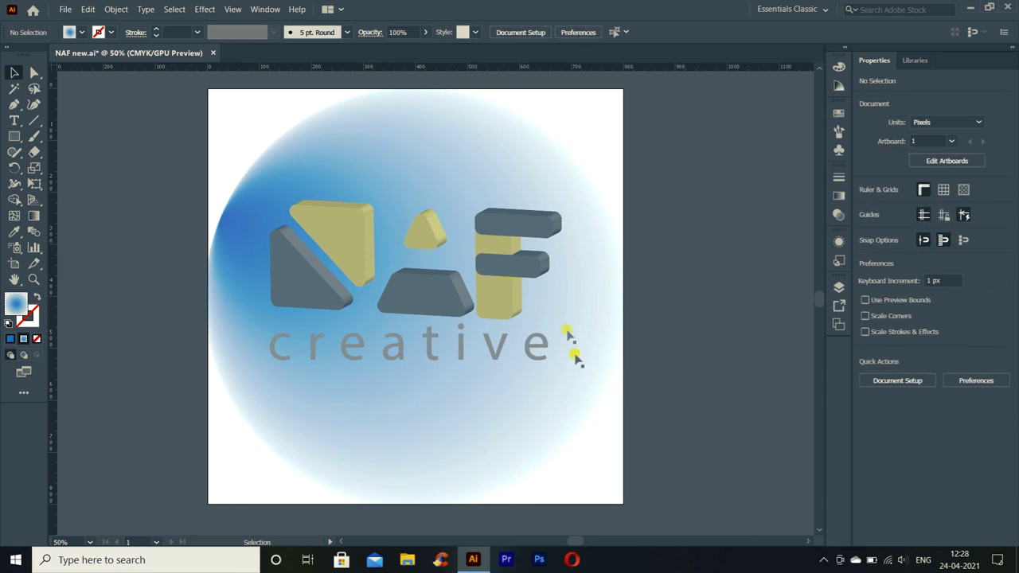